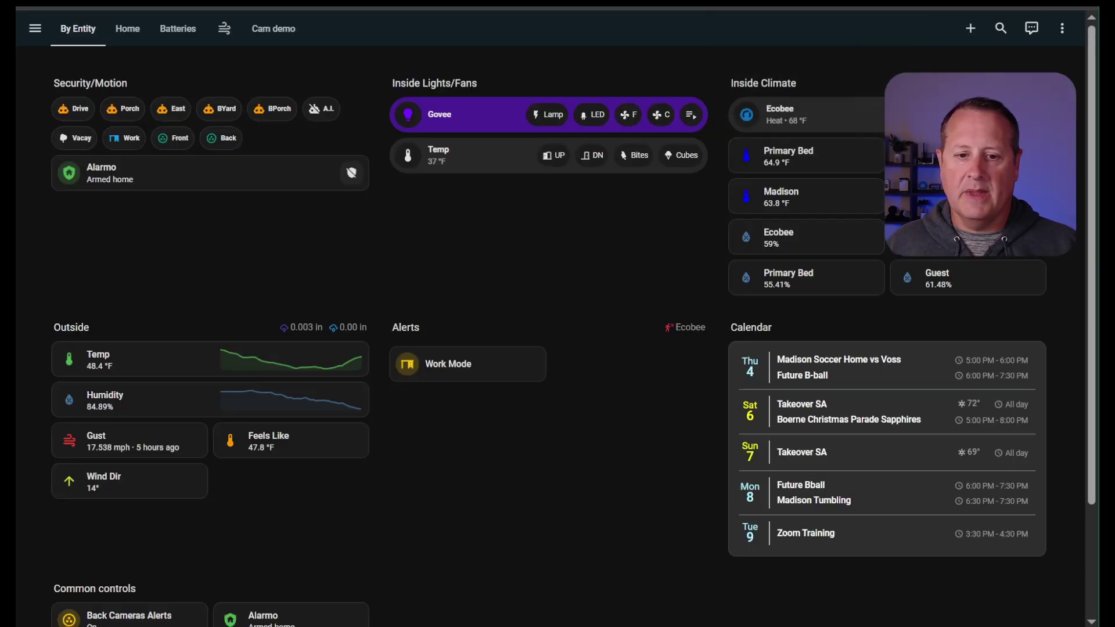
Search 'lab' in the command palette and go to the Labs page.
key(c)
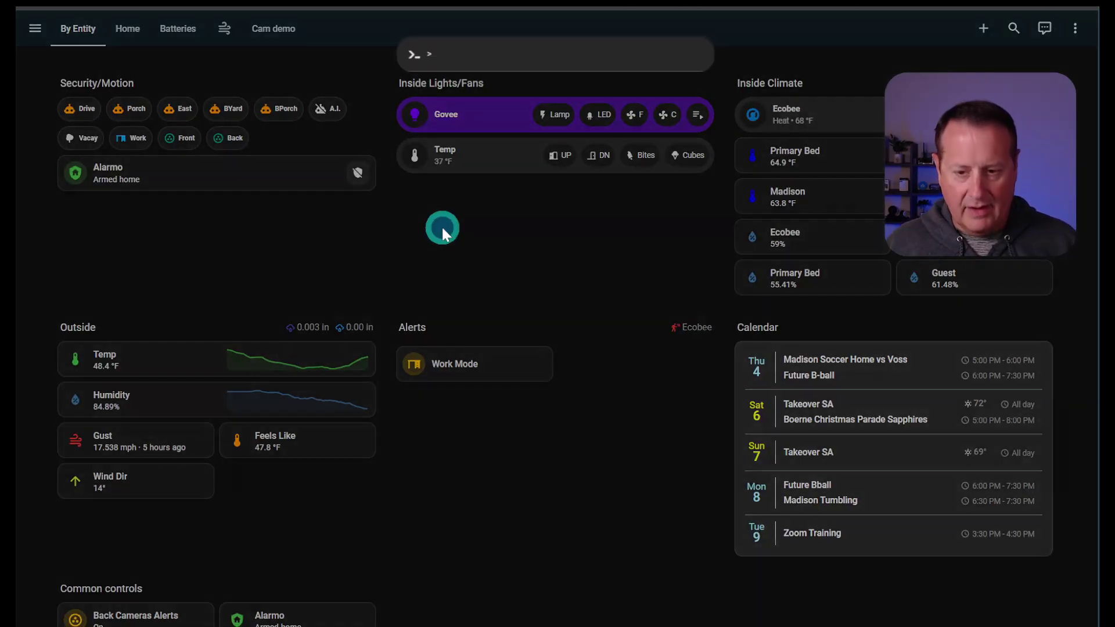
text(lab)
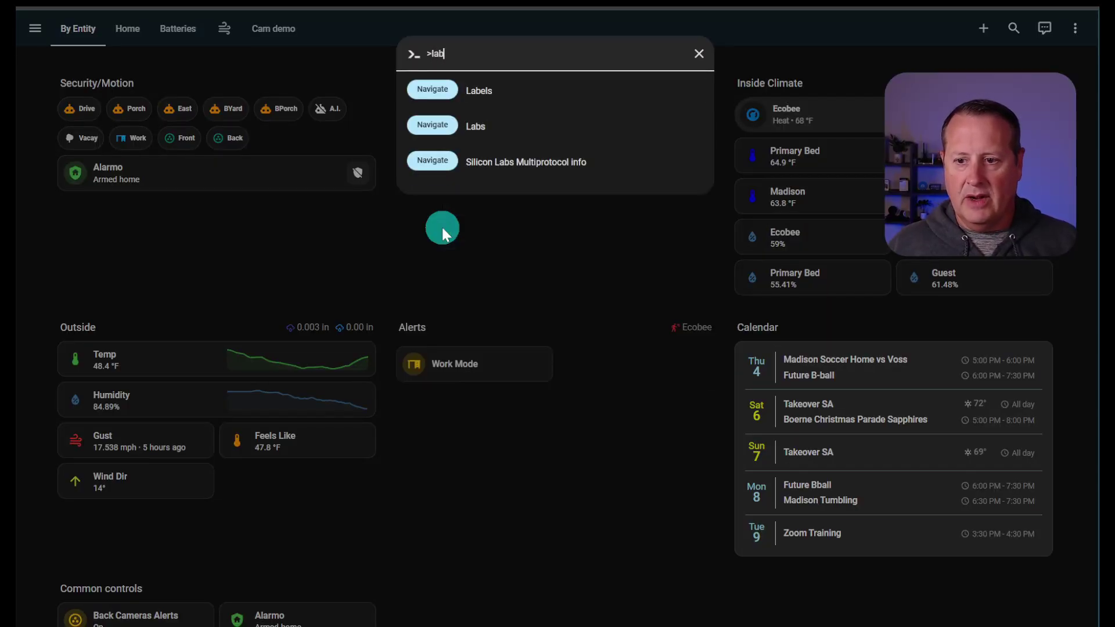
key(Down)
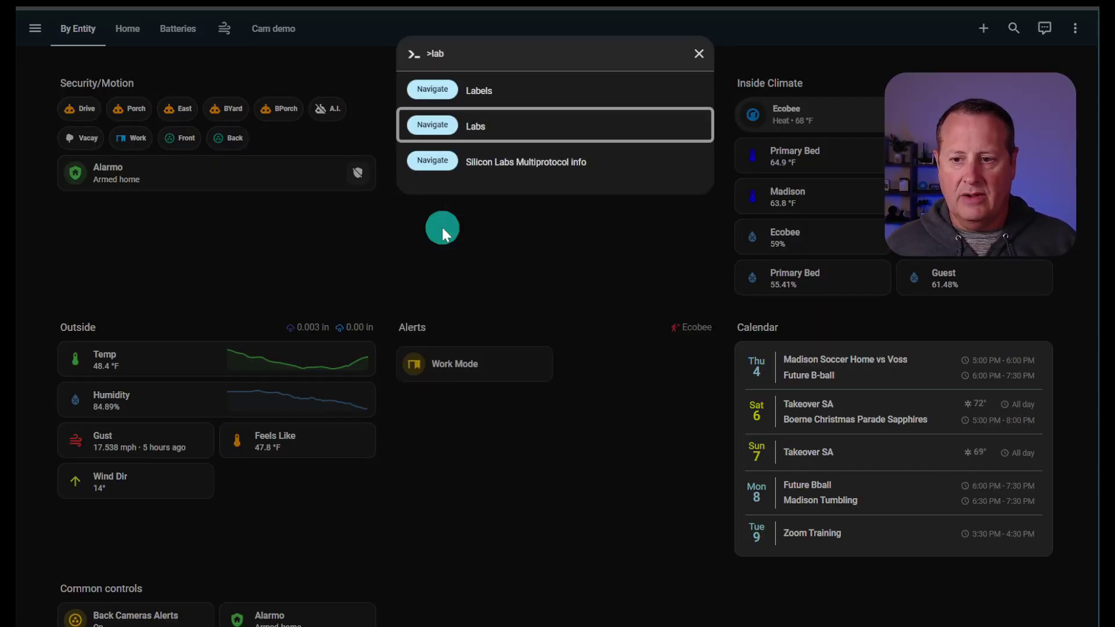
key(Down)
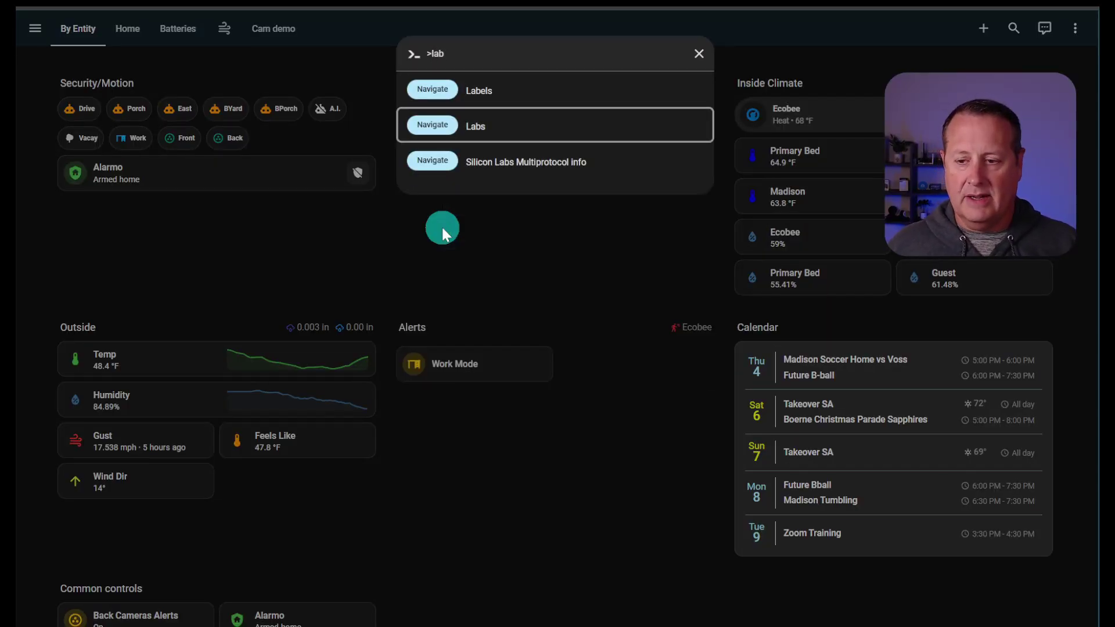
key(Return)
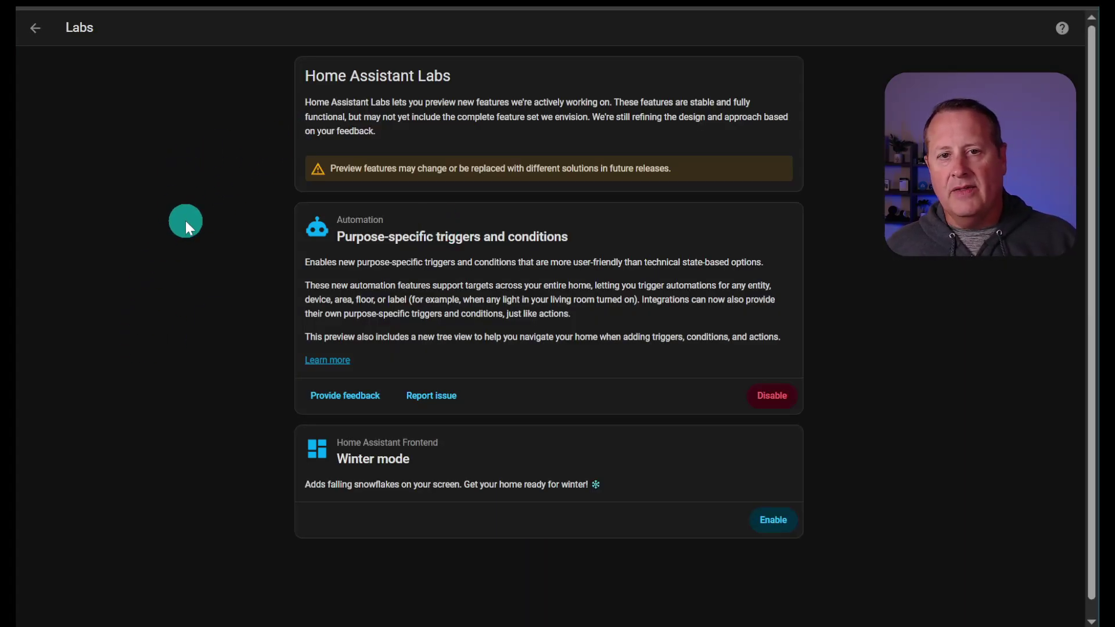
Zoom the browser in and scroll down to the Winter mode card.
key(ctrl+plus)
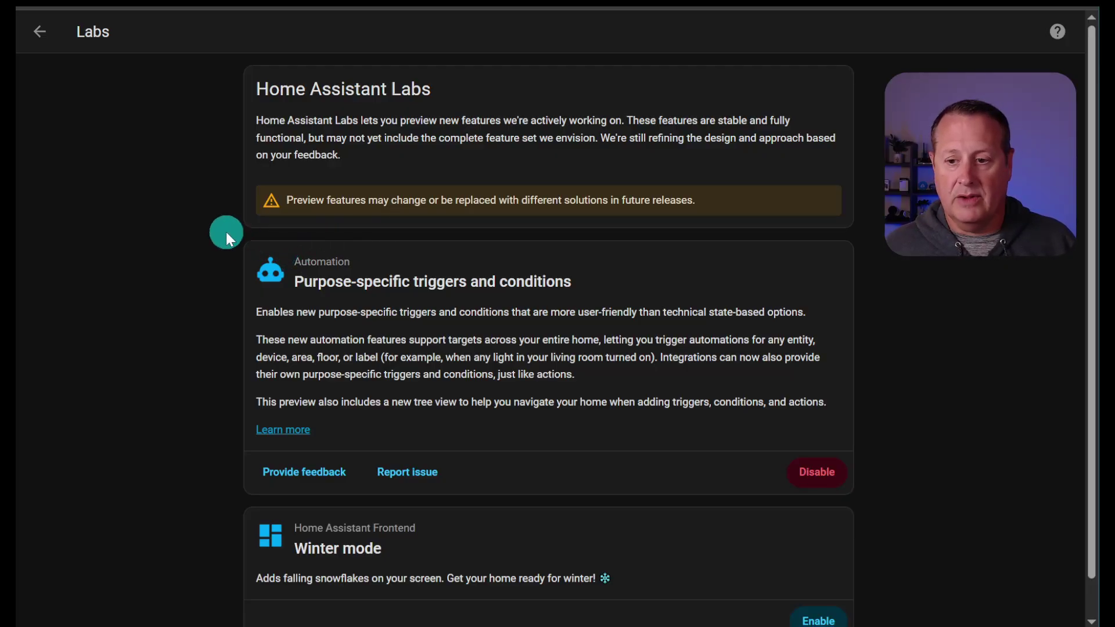
scroll(222, 249, down, 1)
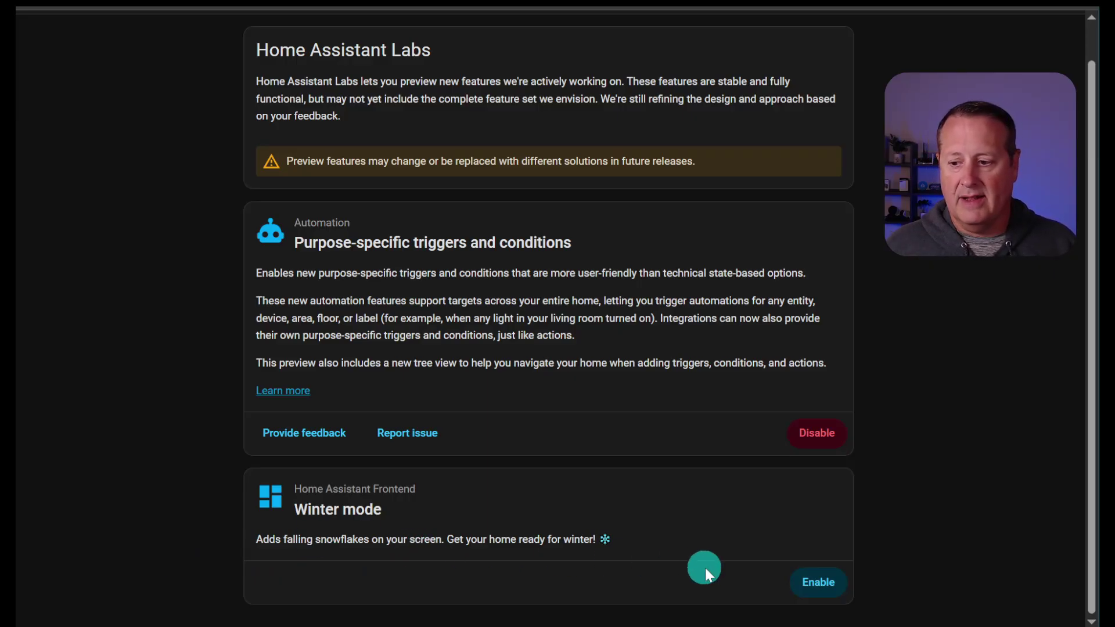
Enable the Winter mode preview with Automatic backup switched off.
click(816, 582)
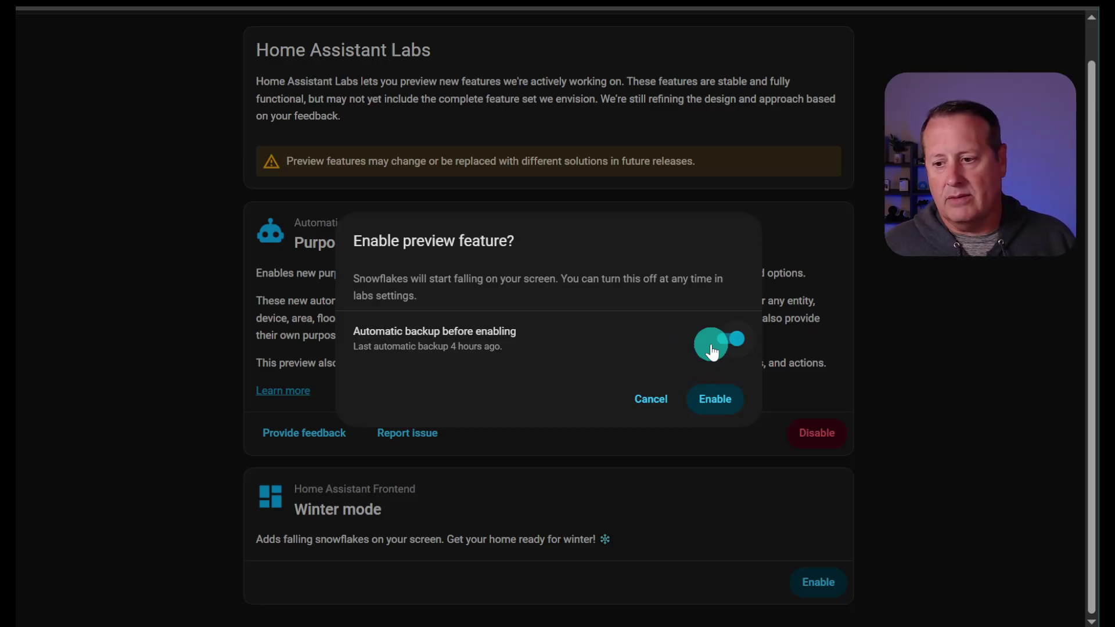
click(712, 352)
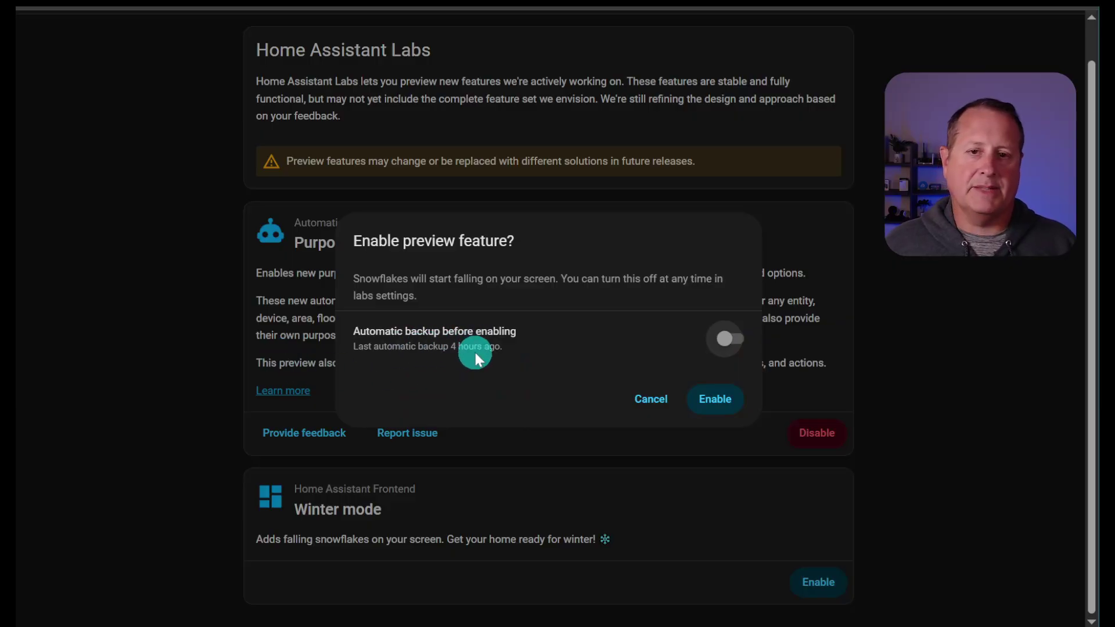
click(724, 411)
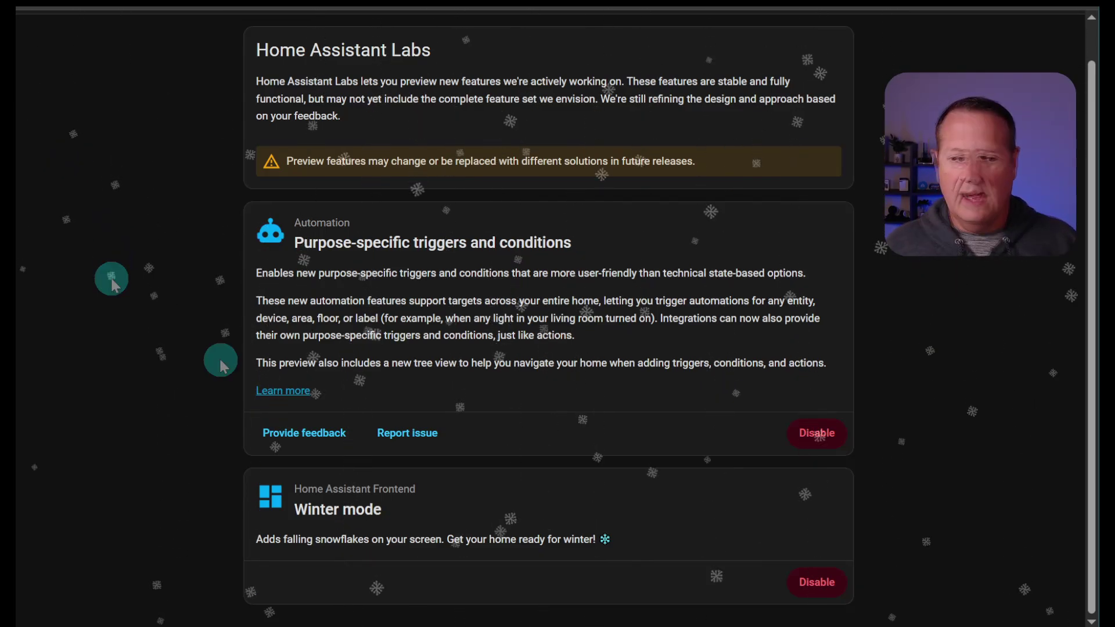
Disable the Winter mode preview and confirm the change.
click(819, 585)
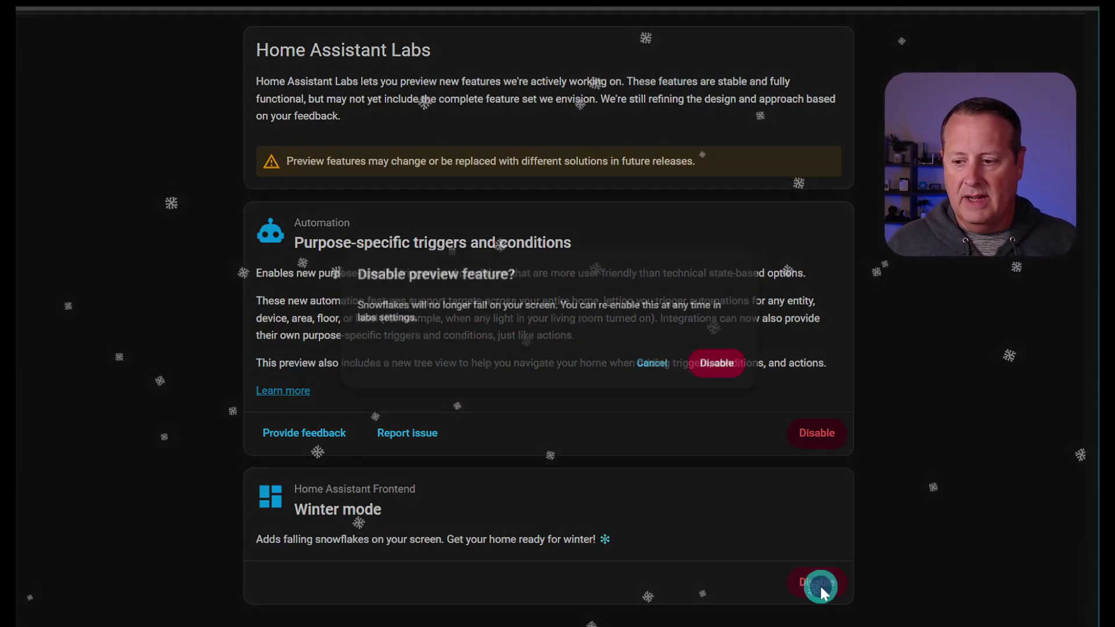
click(730, 364)
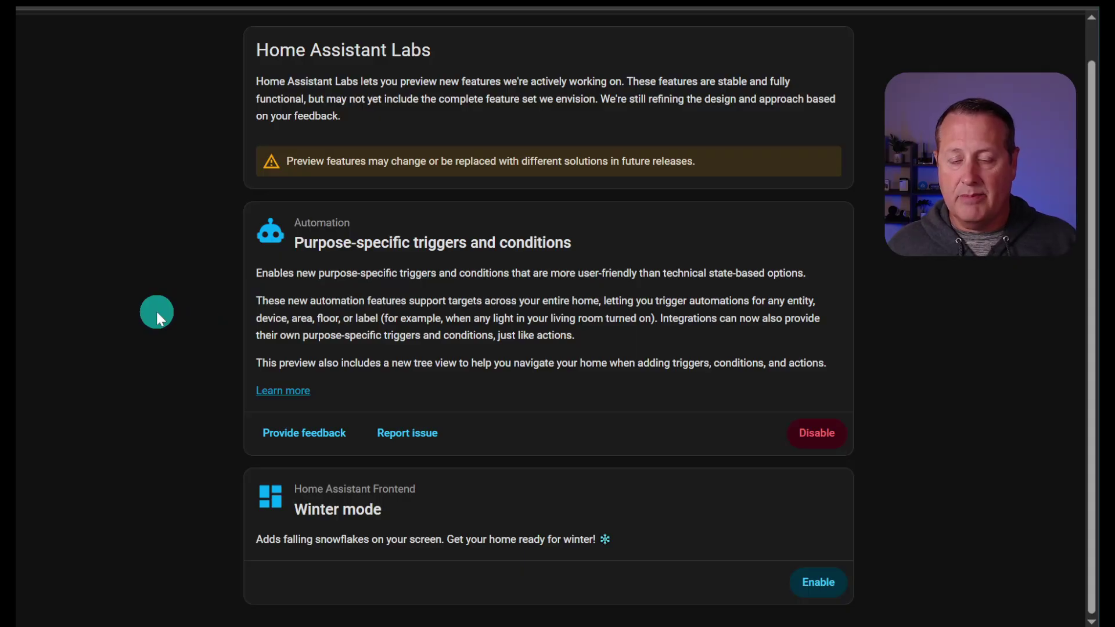
Follow Learn more on Purpose-specific triggers and scroll through the 2025.12 blog section.
click(285, 400)
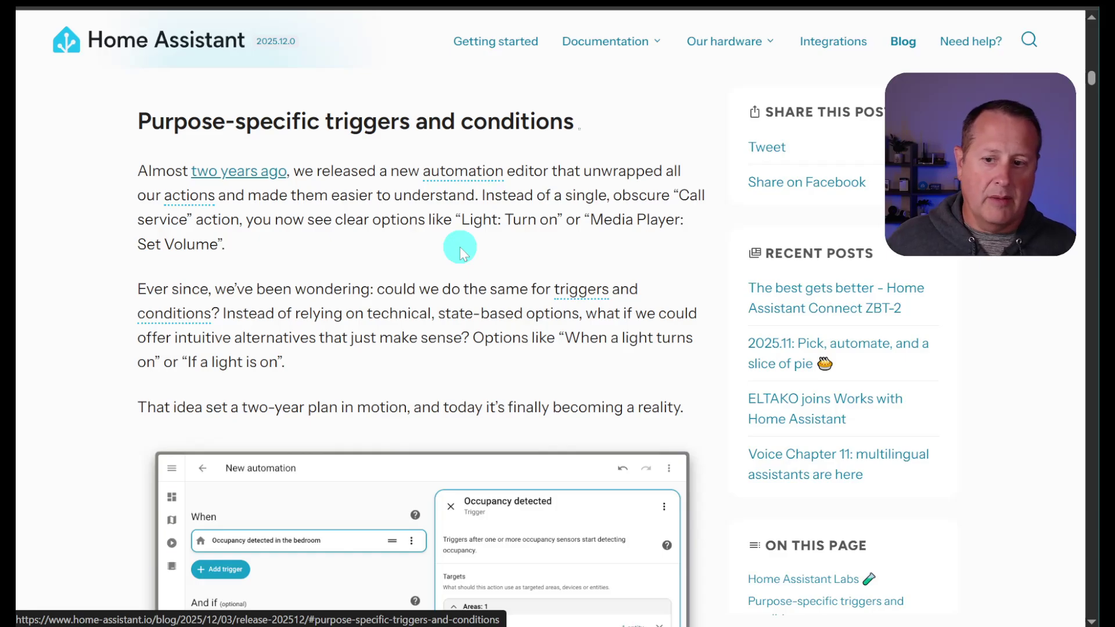
scroll(97, 340, down, 3)
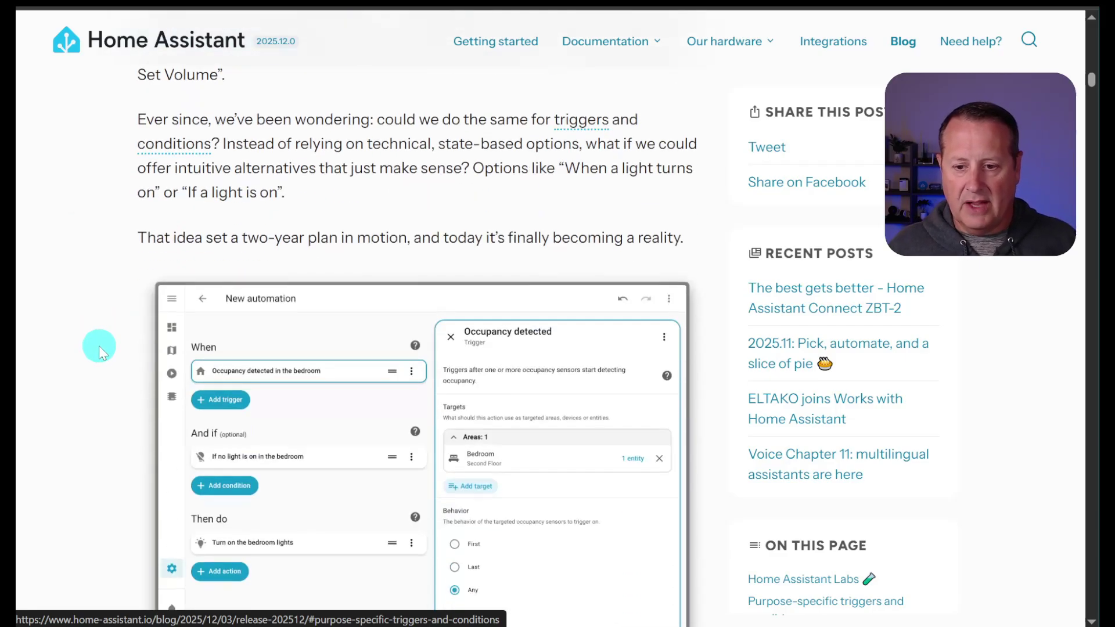
scroll(93, 331, down, 4)
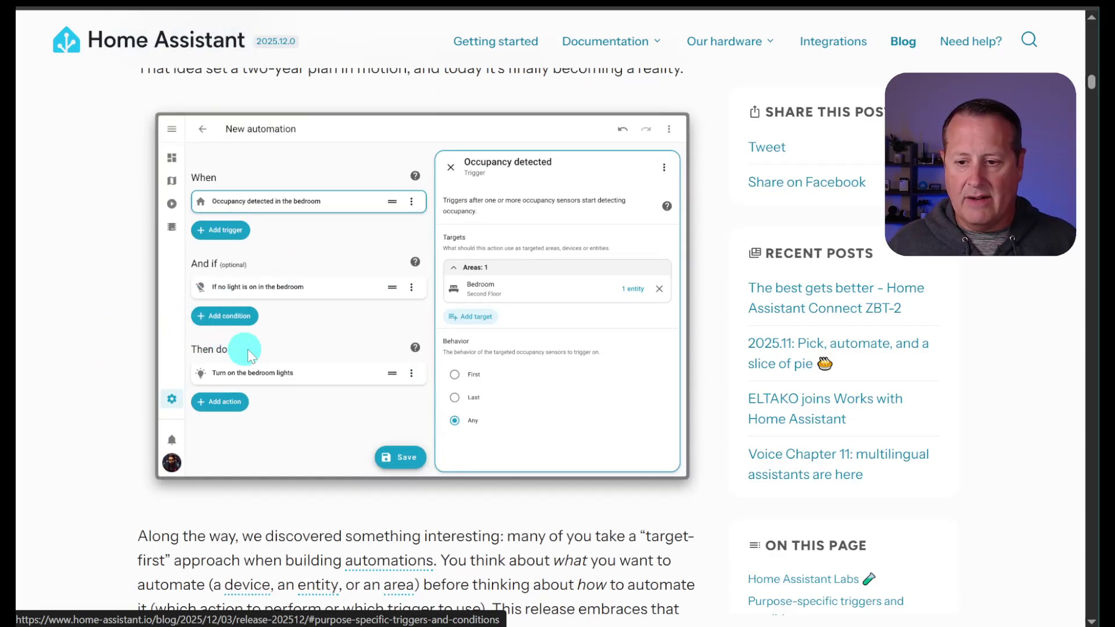
scroll(249, 349, down, 4)
scroll(102, 319, down, 15)
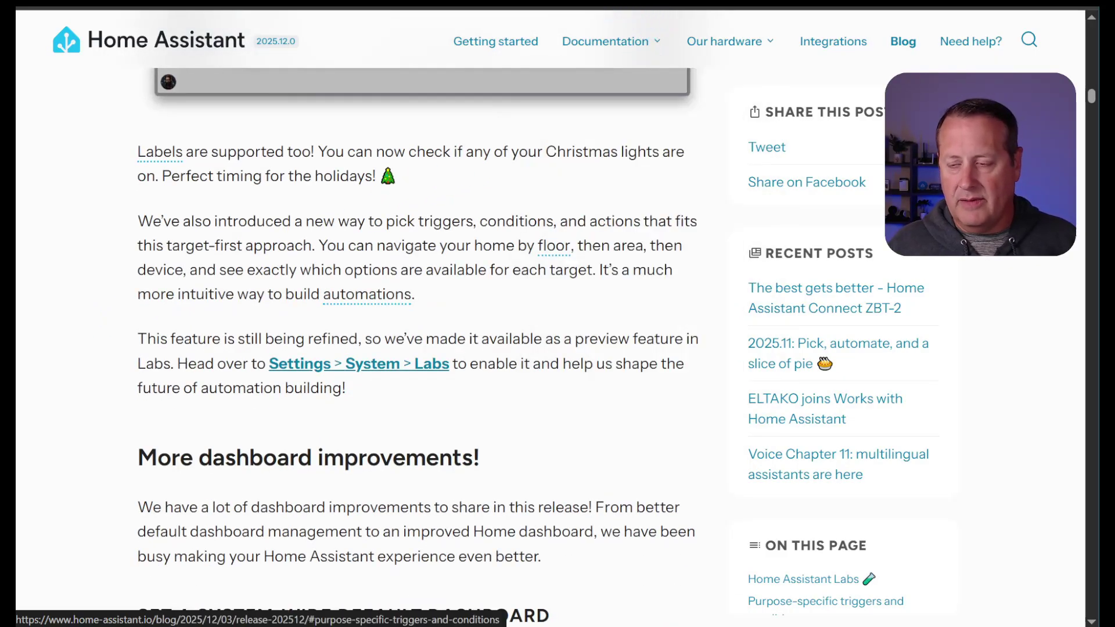
Go to Automations via 'cauto' and start a new blank automation.
click(726, 3)
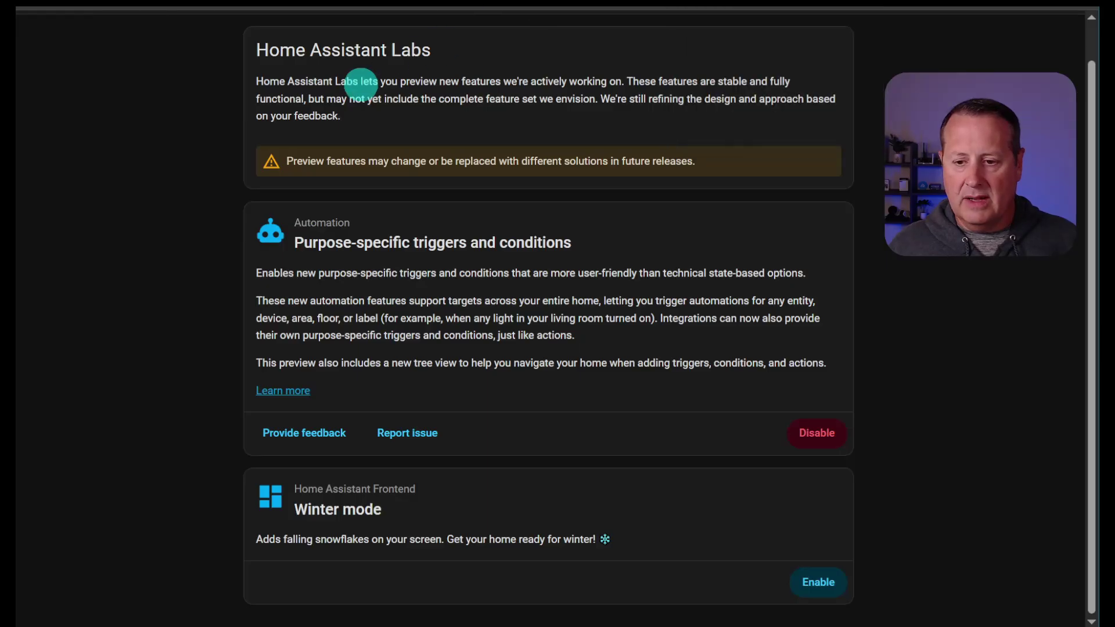
text(cauto)
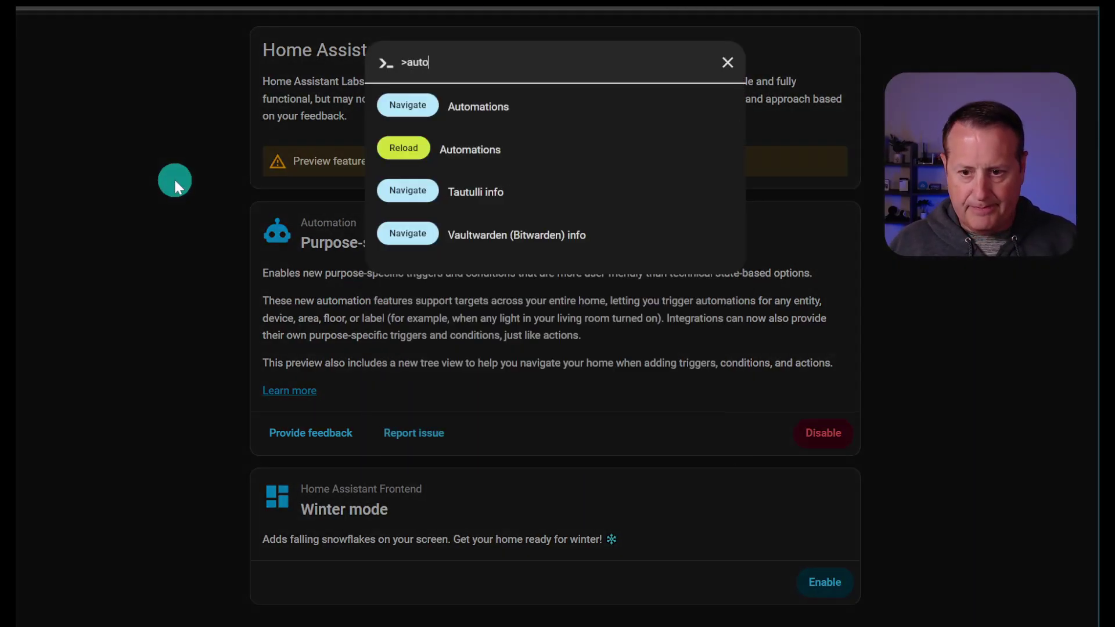
key(Return)
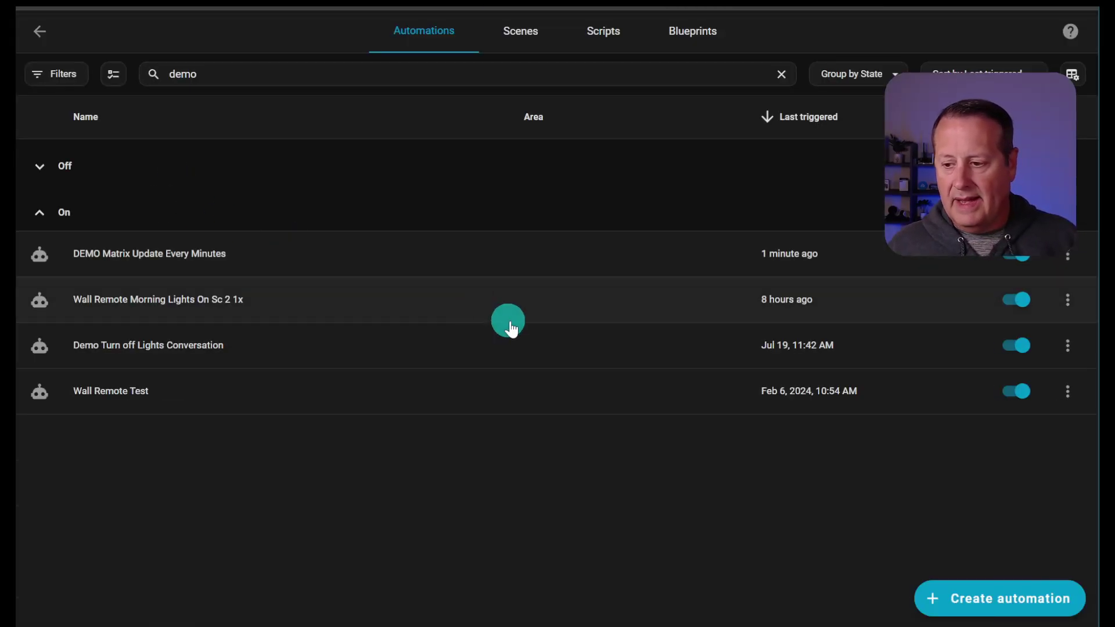
click(1021, 604)
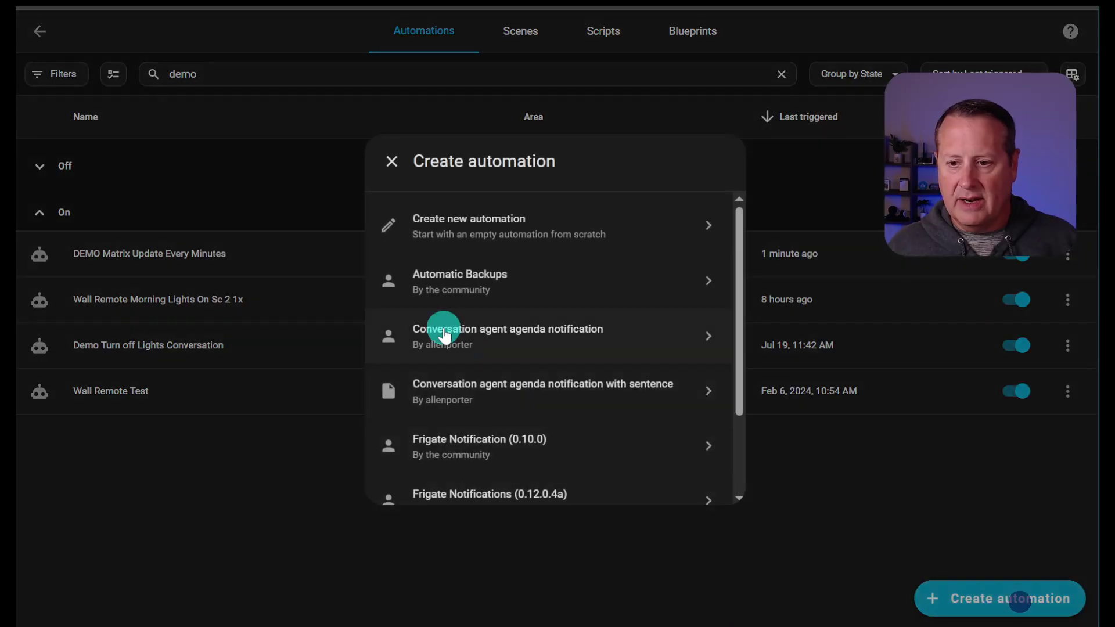
click(452, 221)
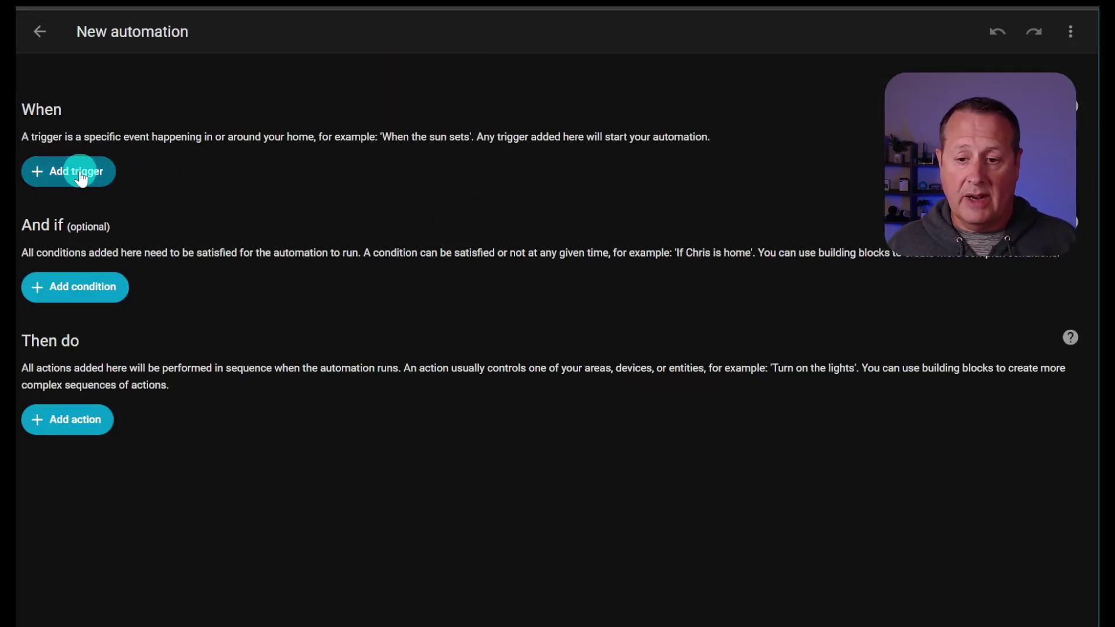
Add a Light turned on trigger targeting the Holiday Lights label.
click(79, 171)
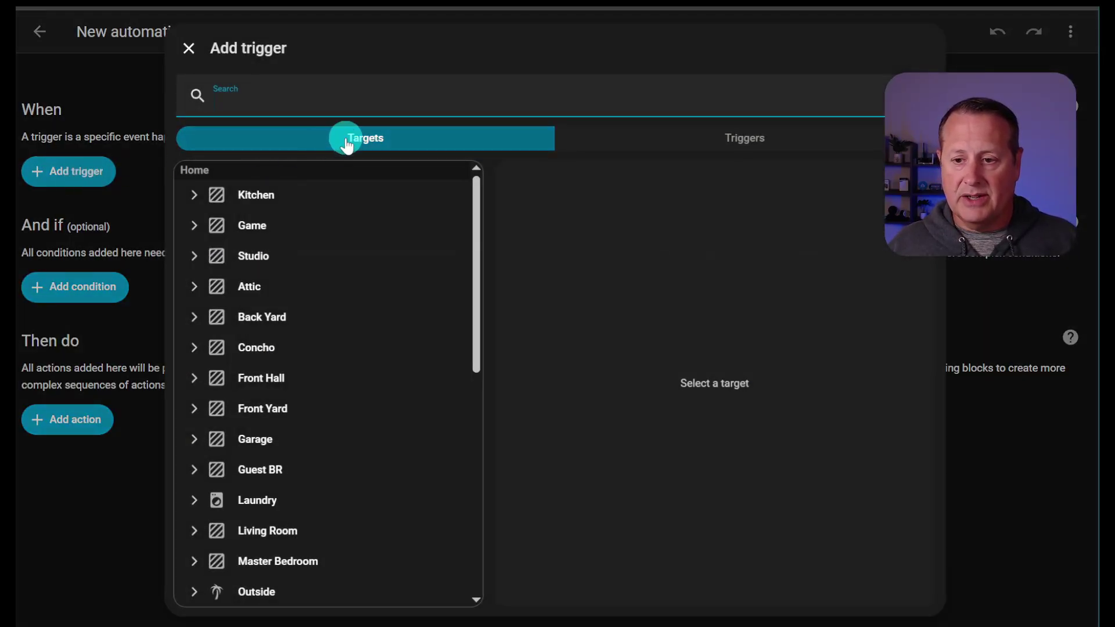
click(647, 139)
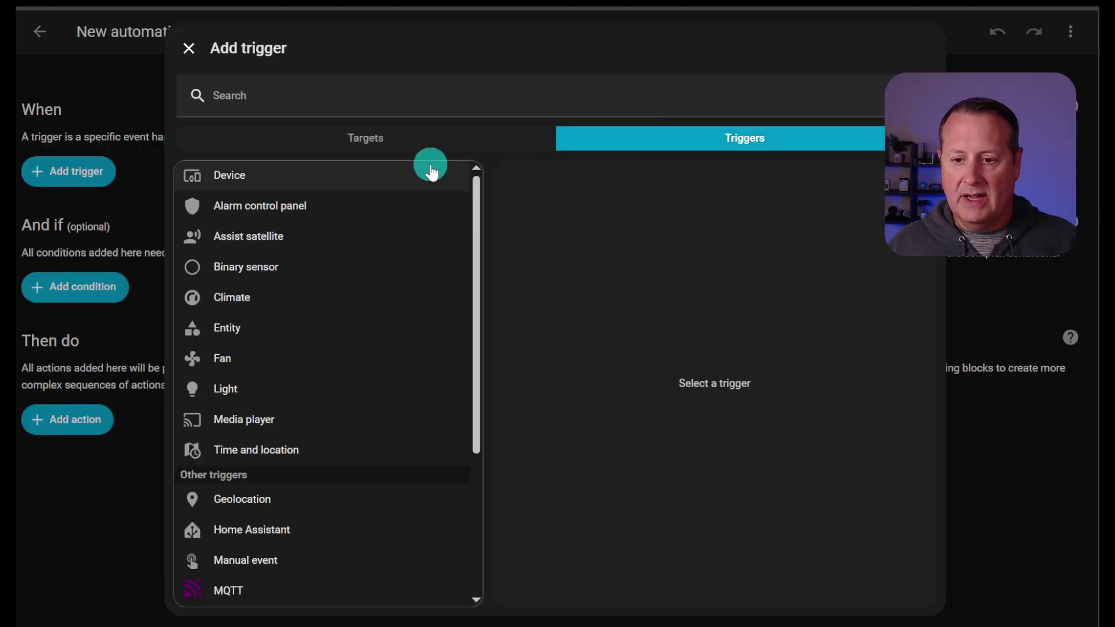
click(228, 390)
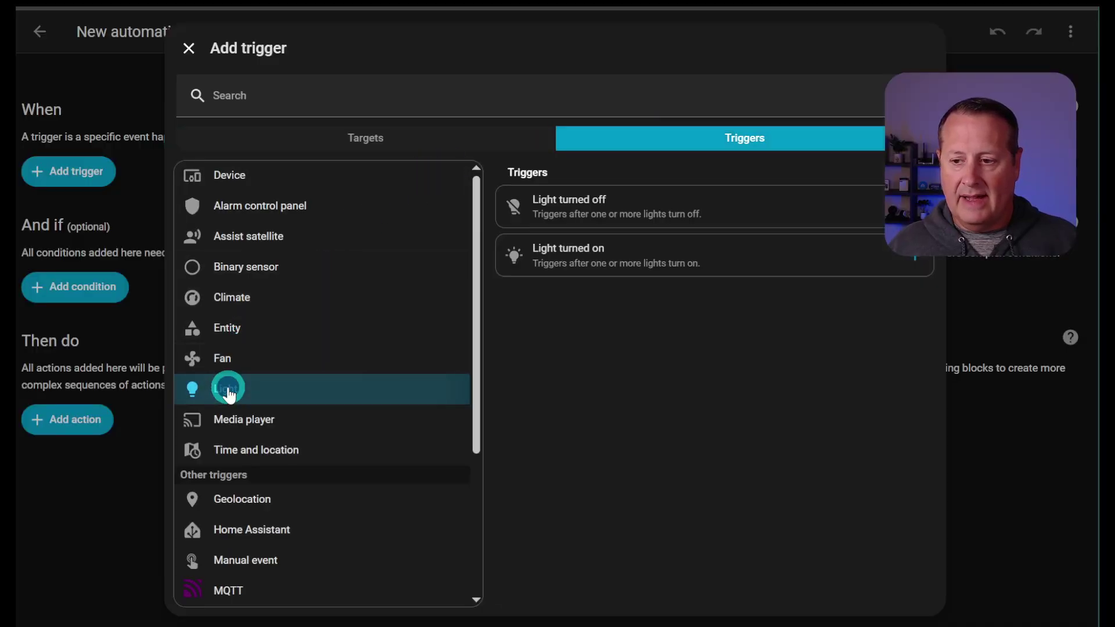
click(616, 259)
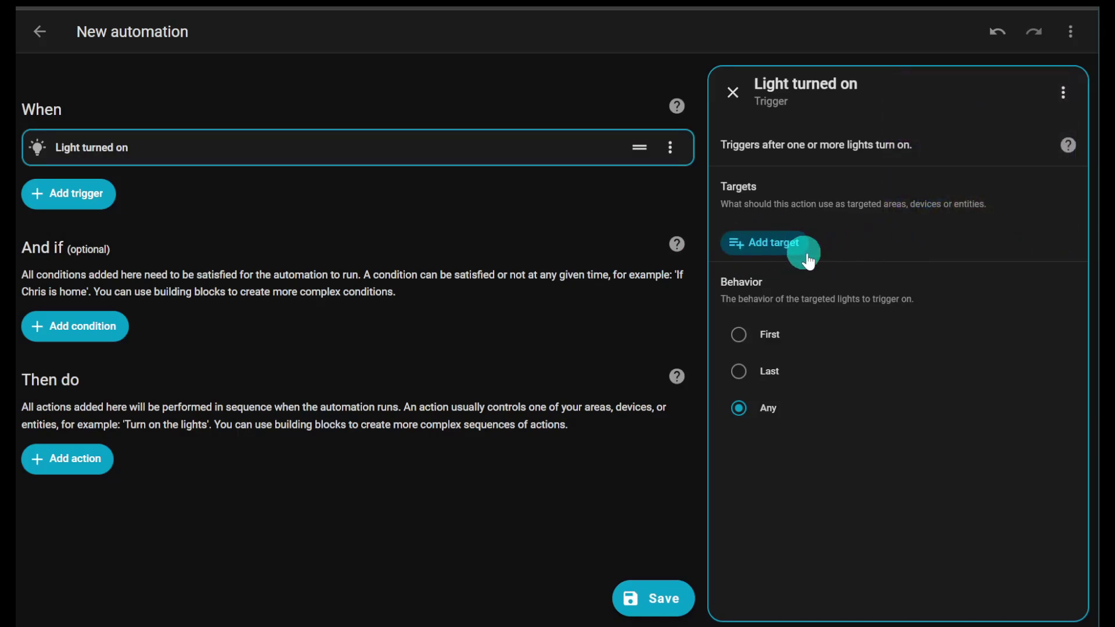
click(779, 242)
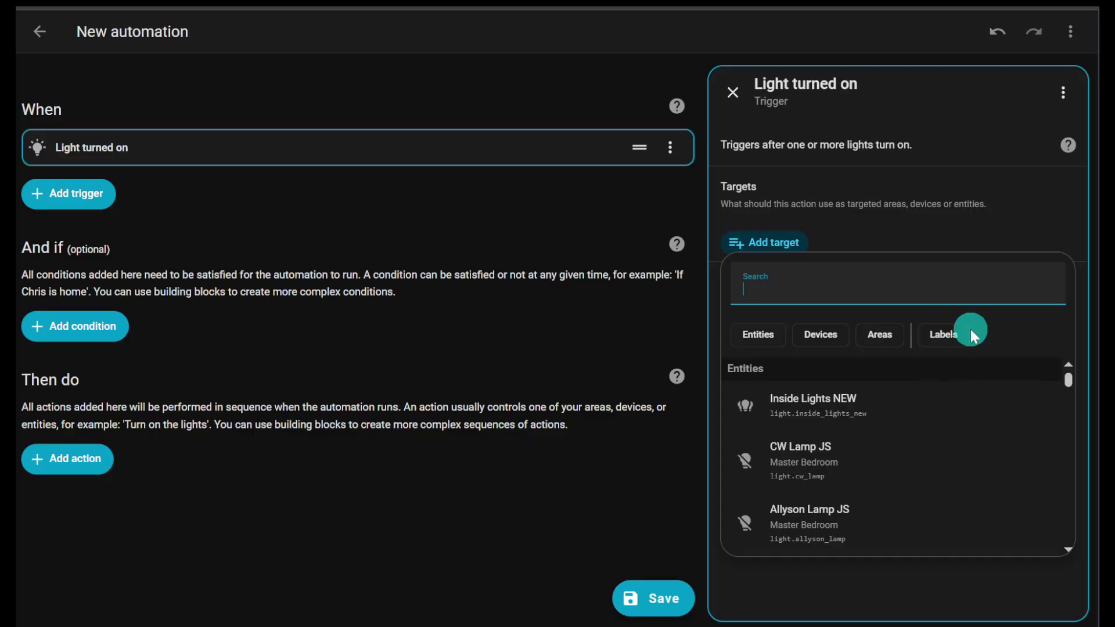
click(953, 335)
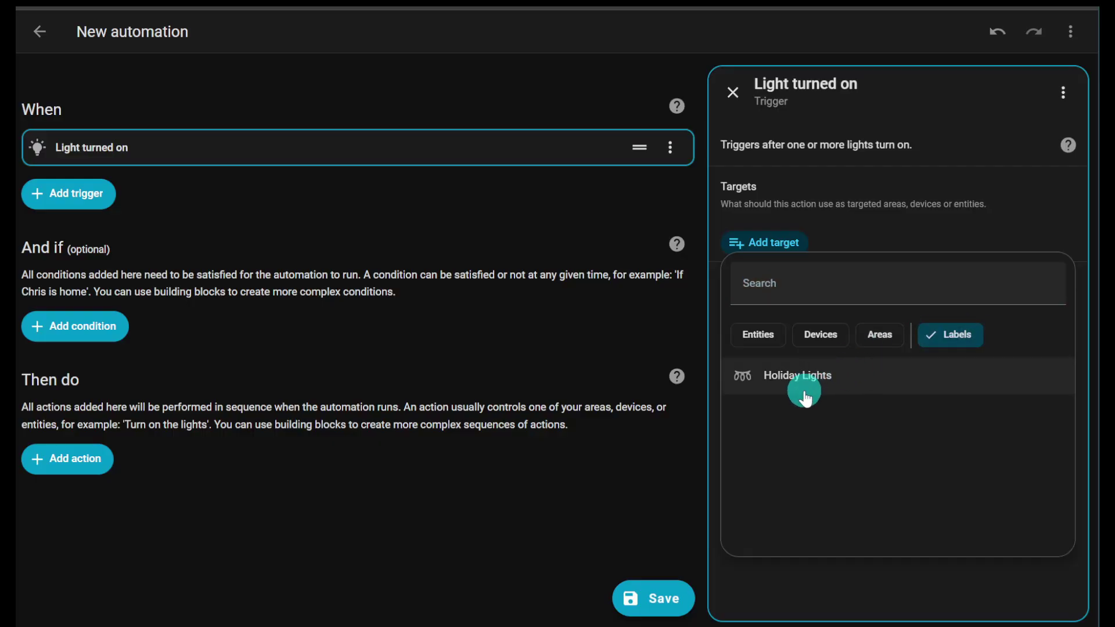
click(795, 378)
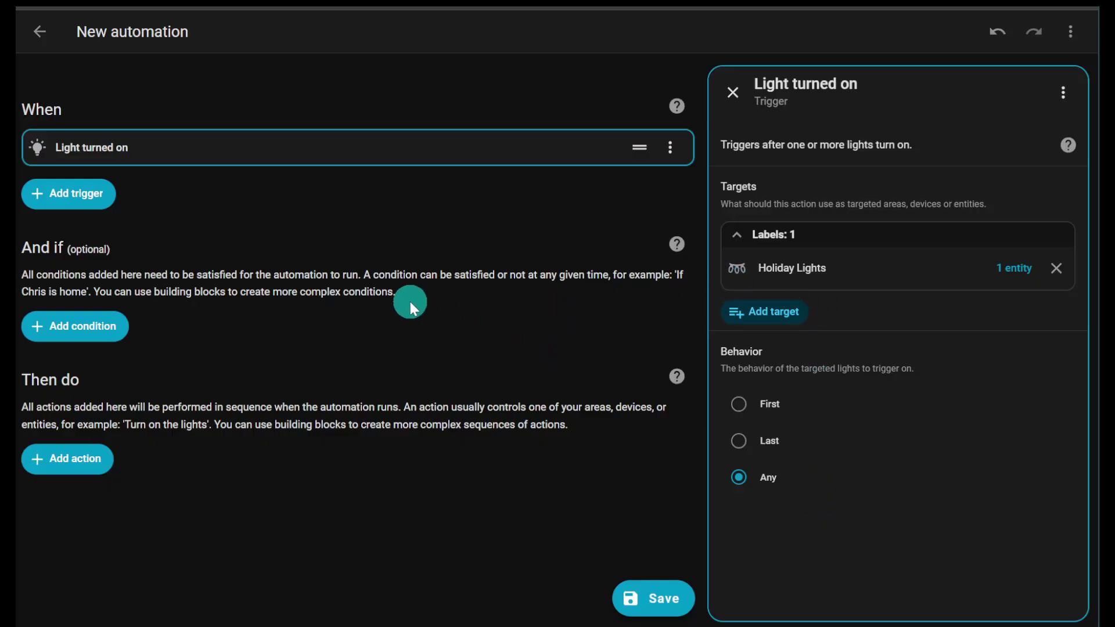
Add a Light Turn on action for the CW Lamp JS device in Master Bedroom.
click(61, 459)
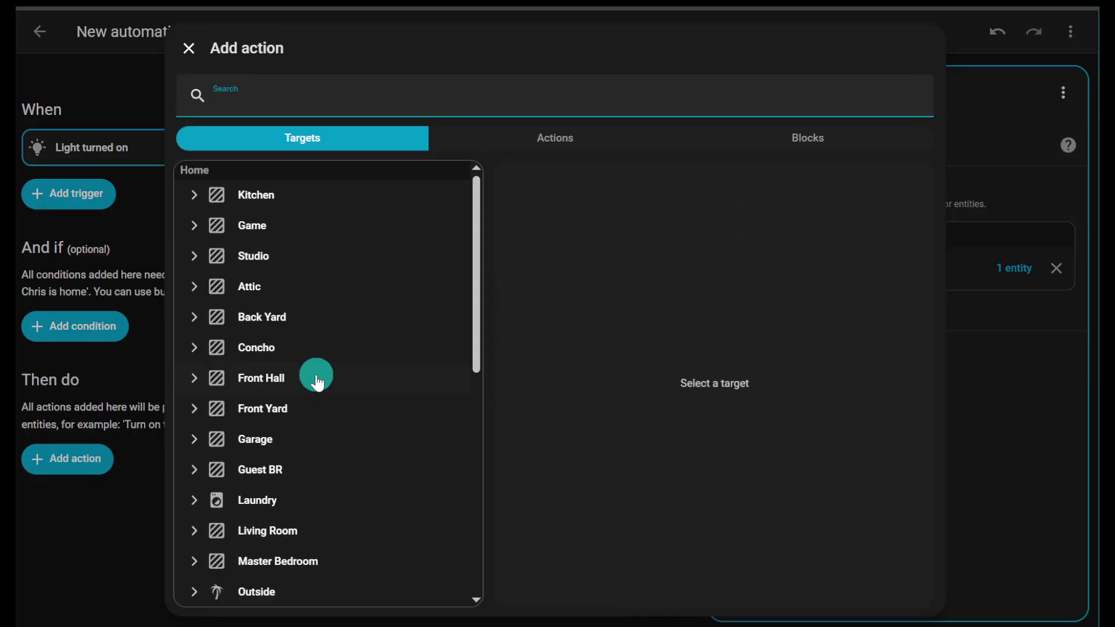
click(544, 145)
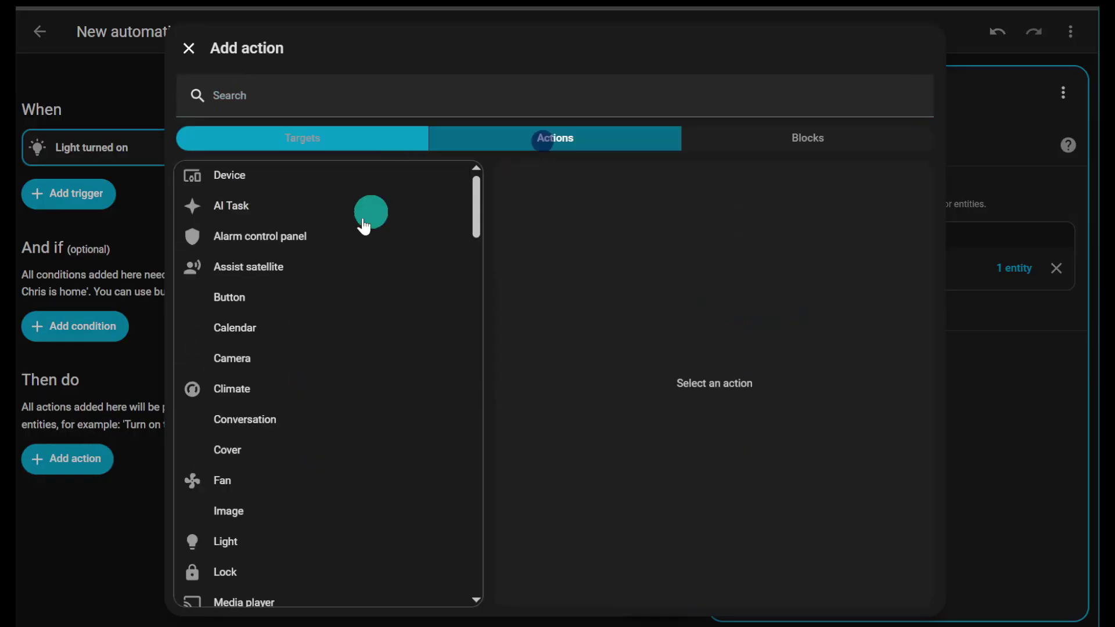
click(340, 137)
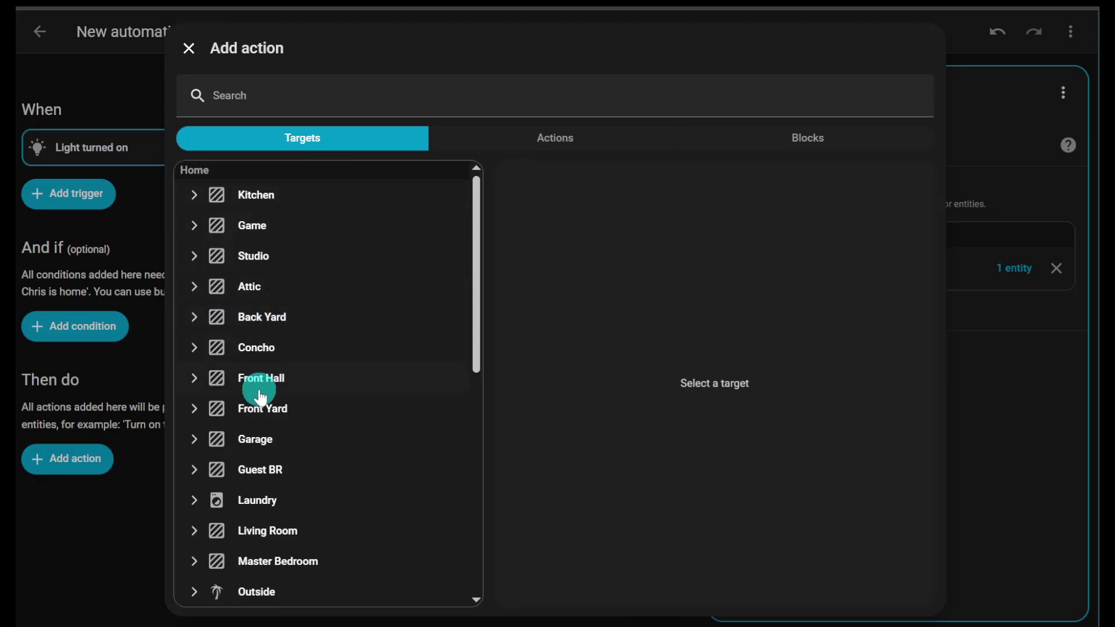
click(194, 562)
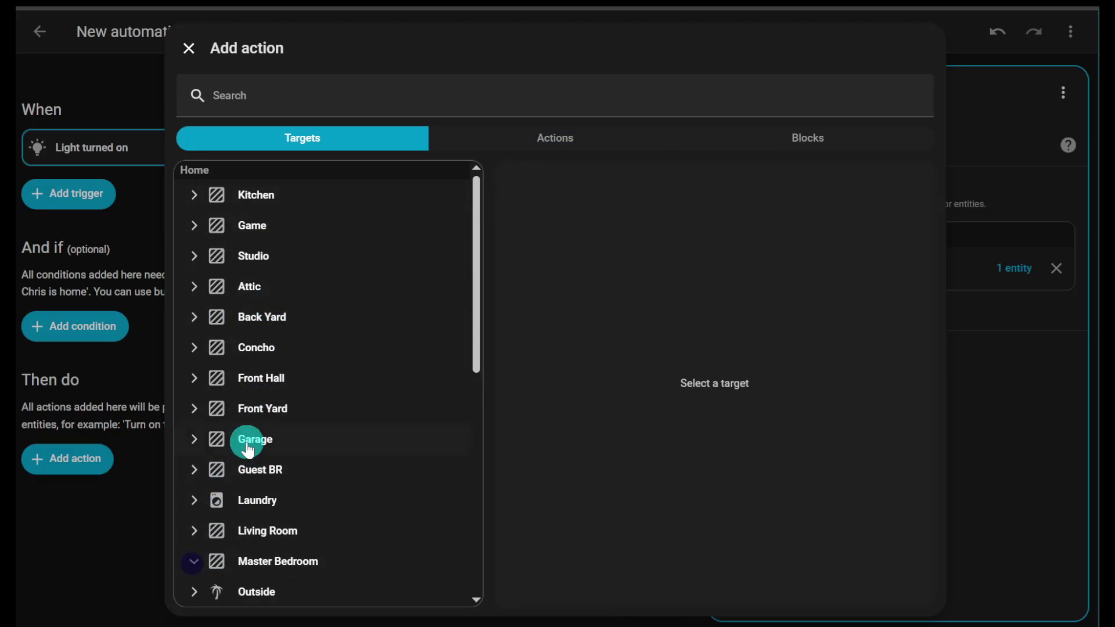
scroll(244, 444, down, 3)
scroll(246, 447, down, 3)
scroll(248, 451, down, 2)
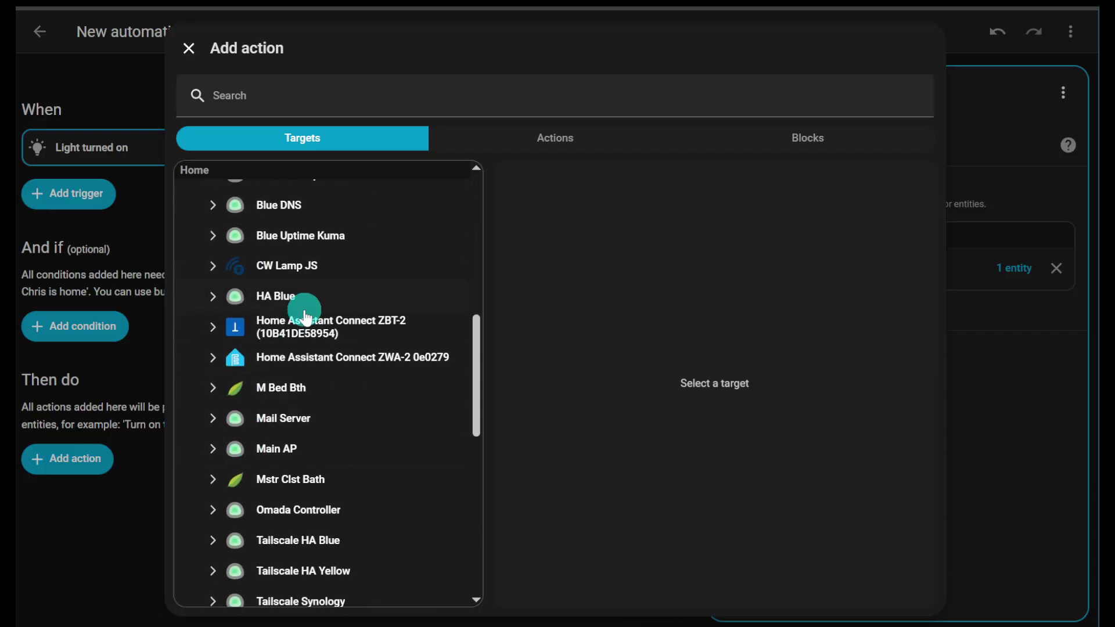
click(288, 262)
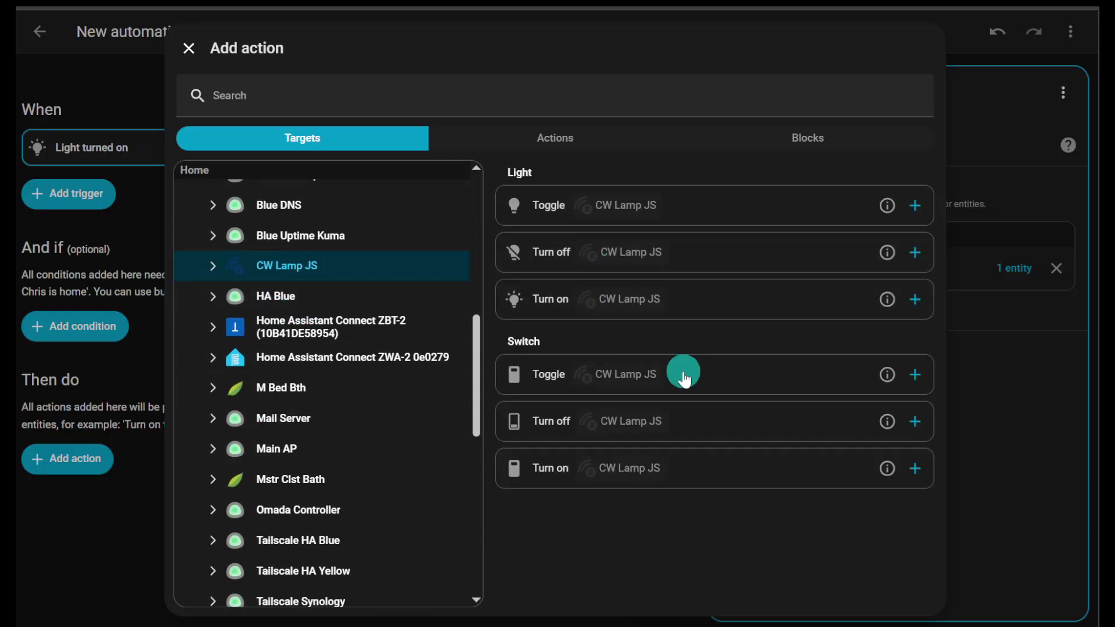
click(717, 298)
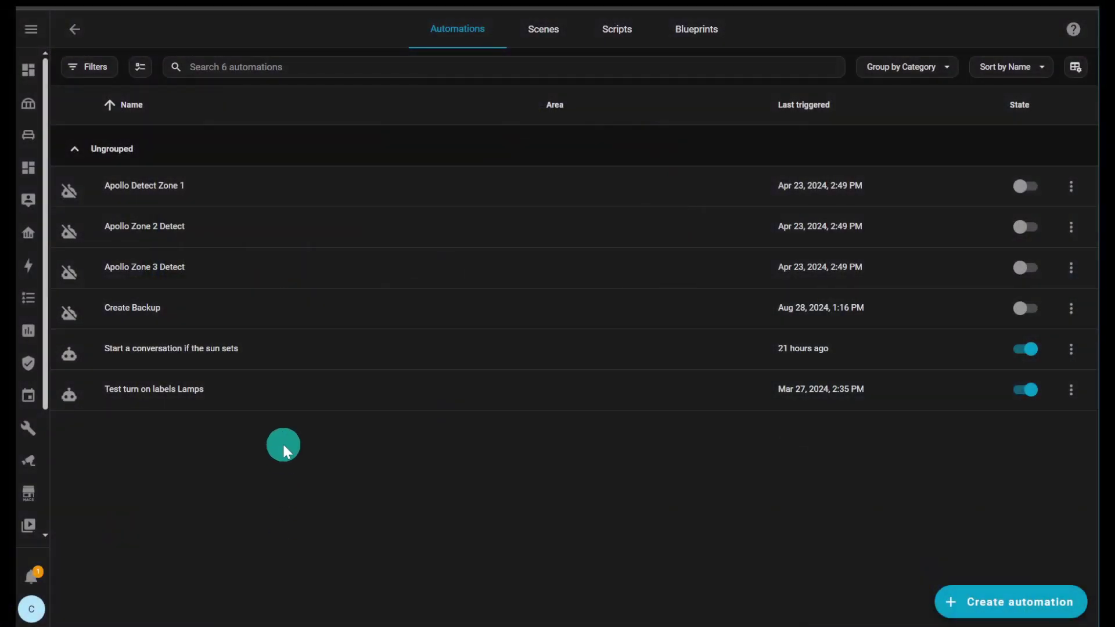
Open the Dashboards page via 'cdash' and show the Overview dashboard's options menu.
text(cdash)
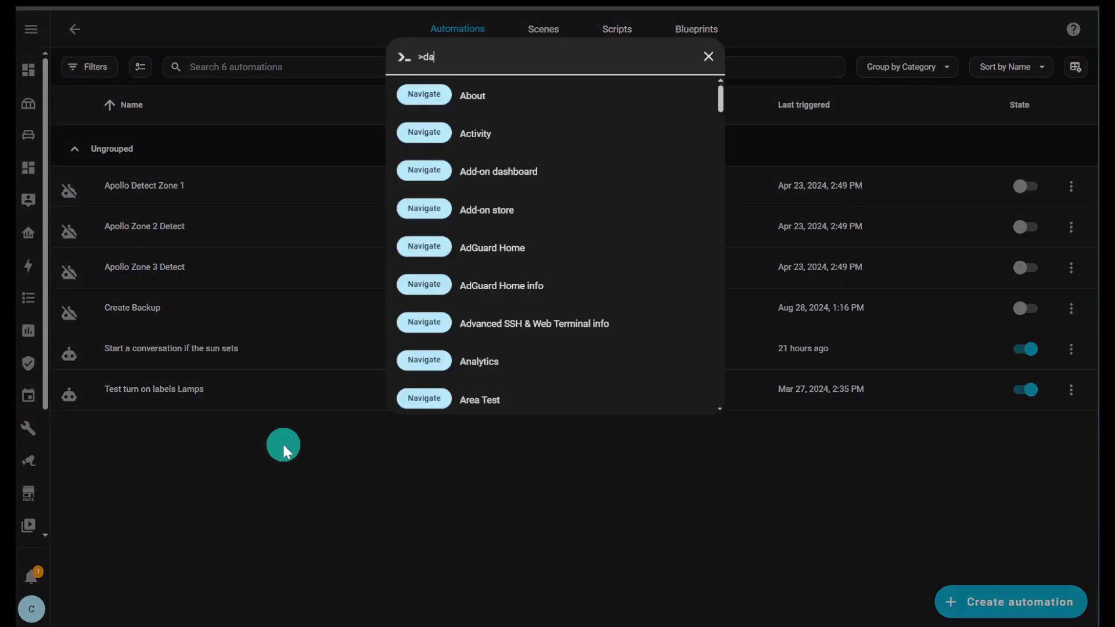
key(Return)
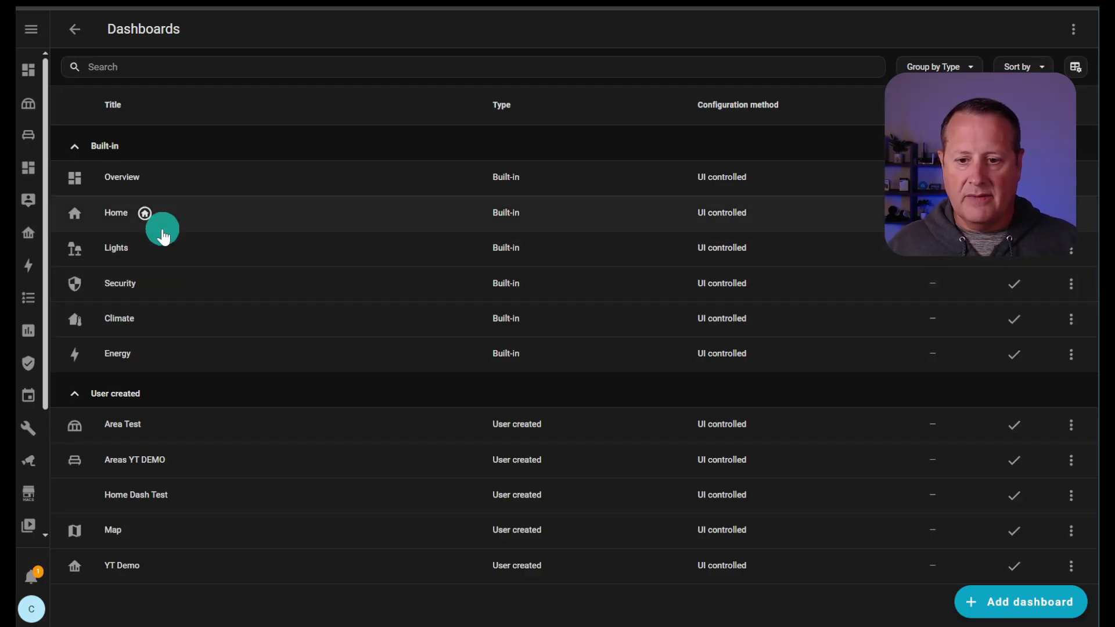
right_click(157, 184)
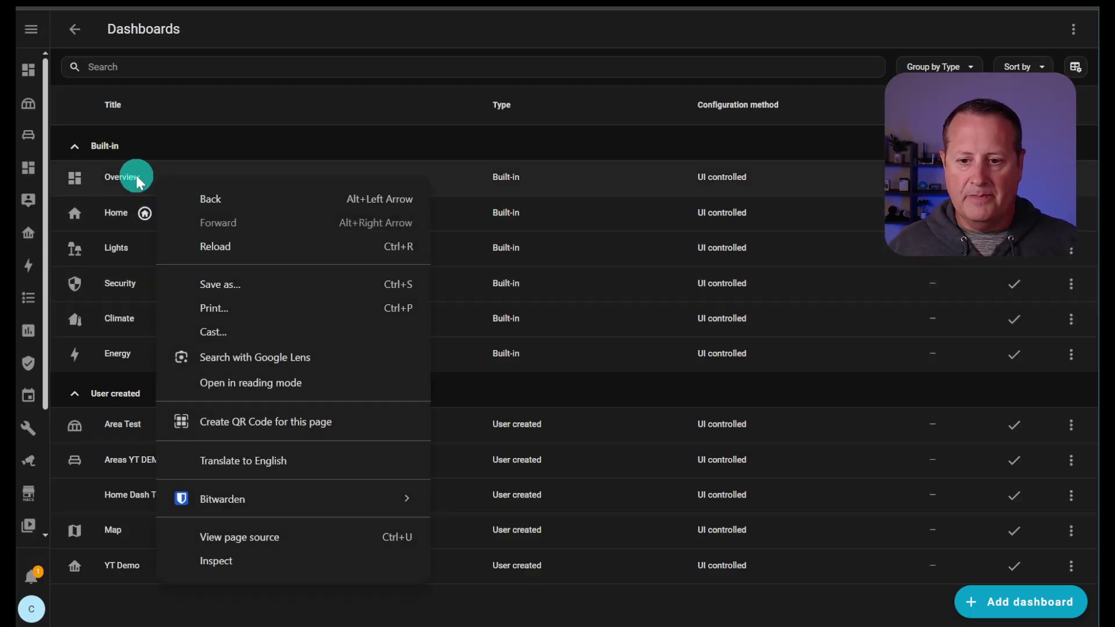
click(1079, 184)
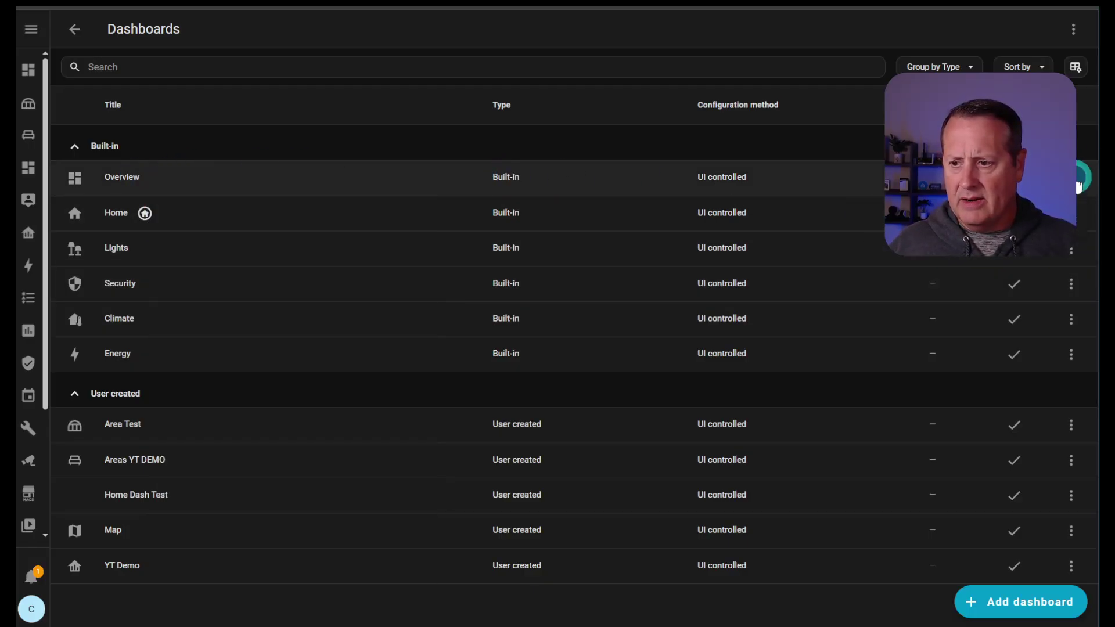
click(1046, 219)
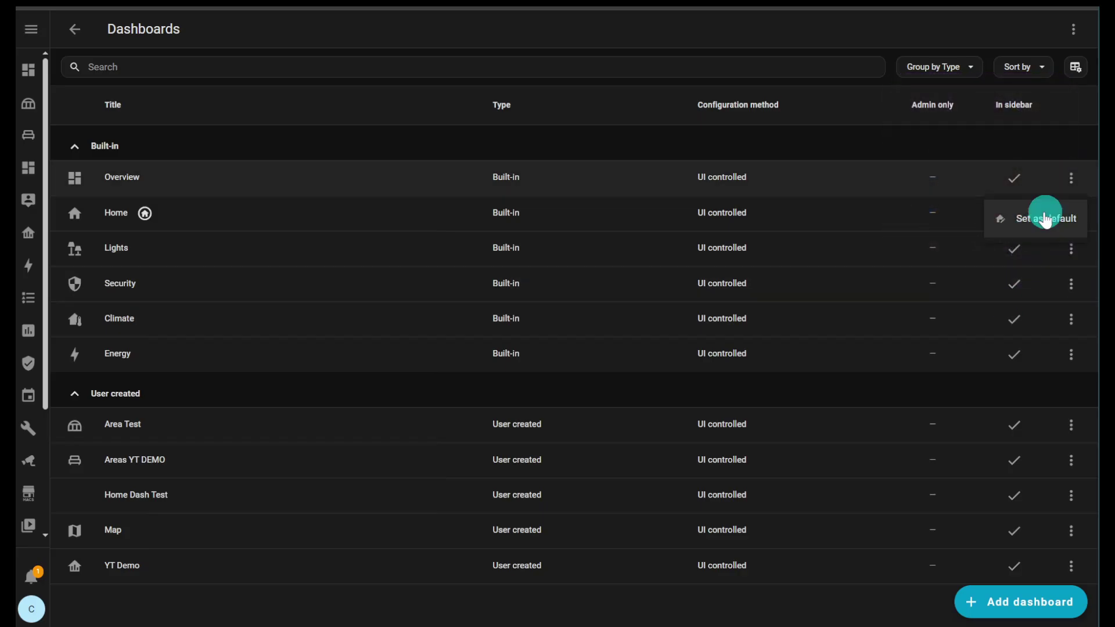
click(1076, 188)
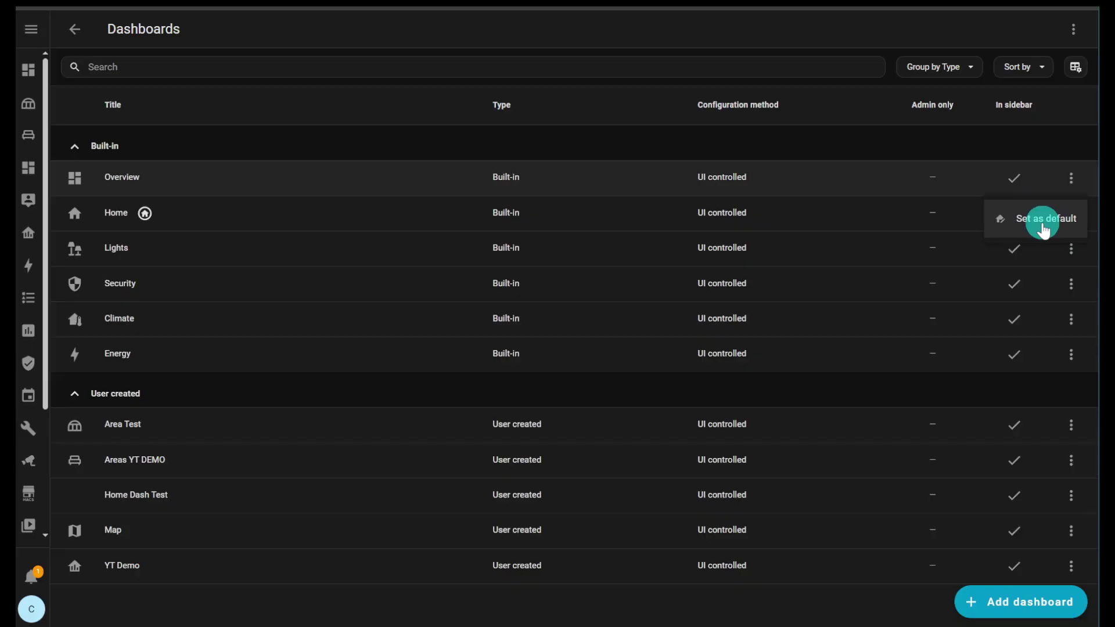
Set Overview as the default dashboard, replacing Home, and confirm with OK.
click(1044, 228)
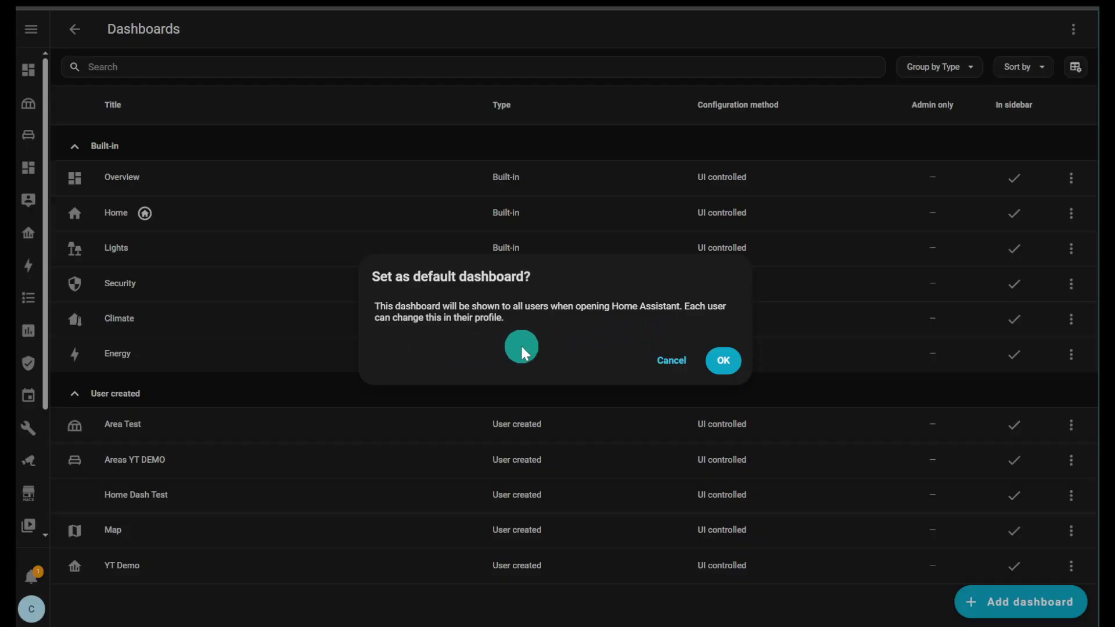
click(733, 366)
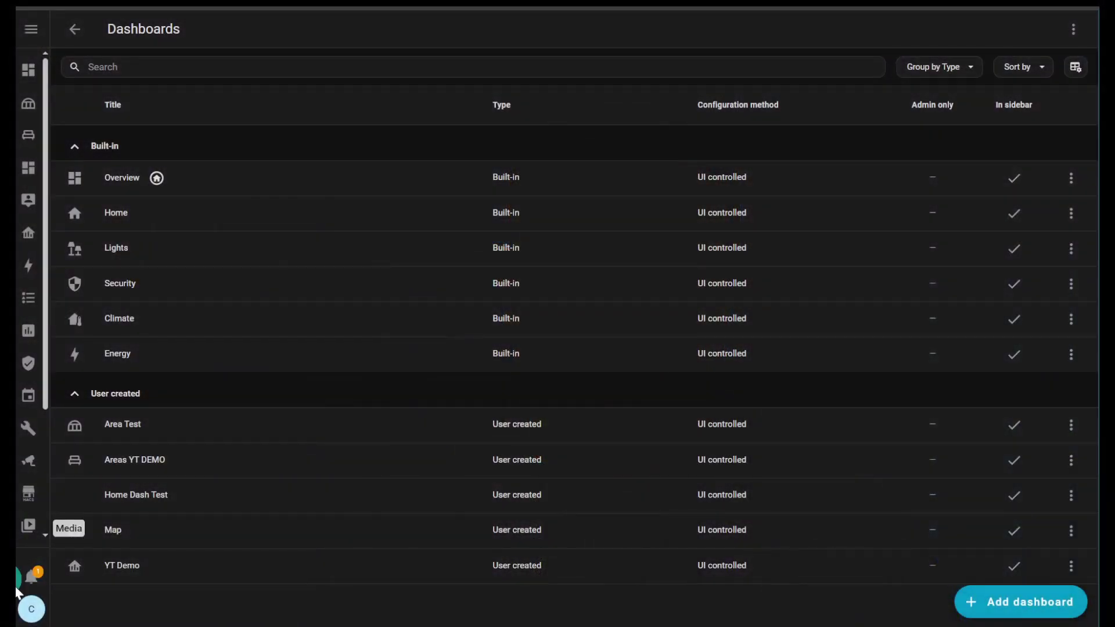
In the user profile, check the personal Dashboard dropdown and leave it on Overview.
click(32, 609)
scroll(574, 268, down, 6)
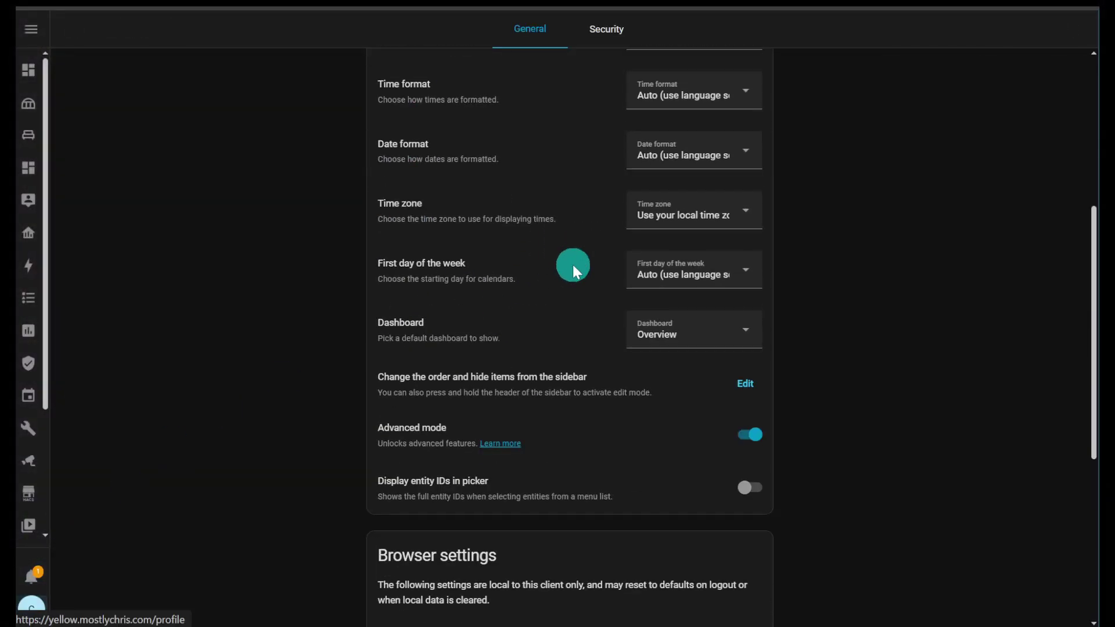
scroll(573, 265, down, 3)
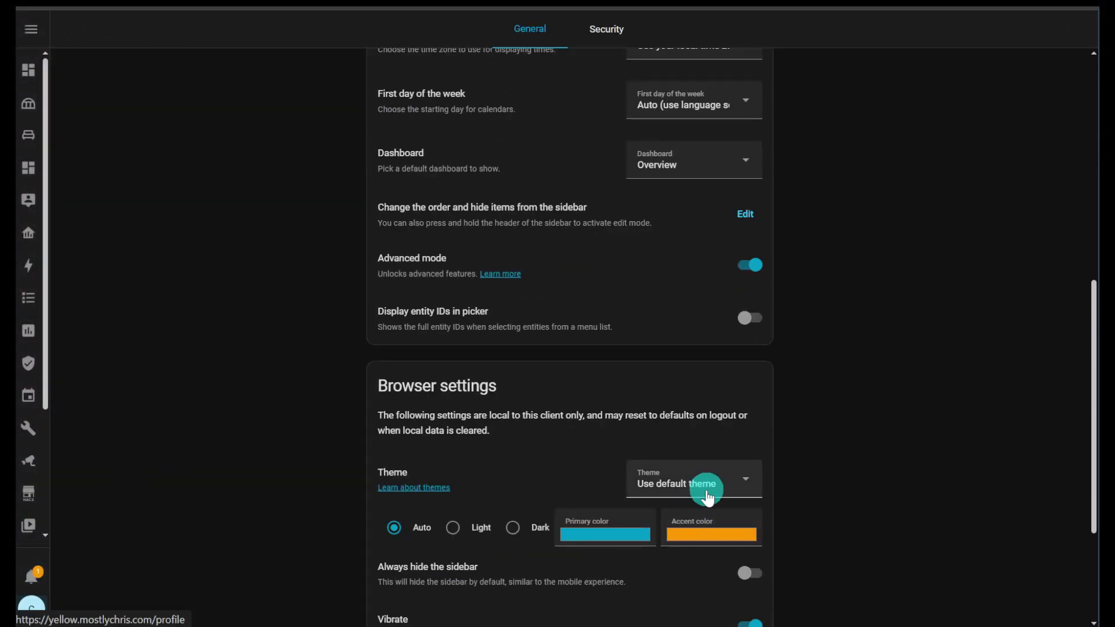
scroll(605, 479, up, 9)
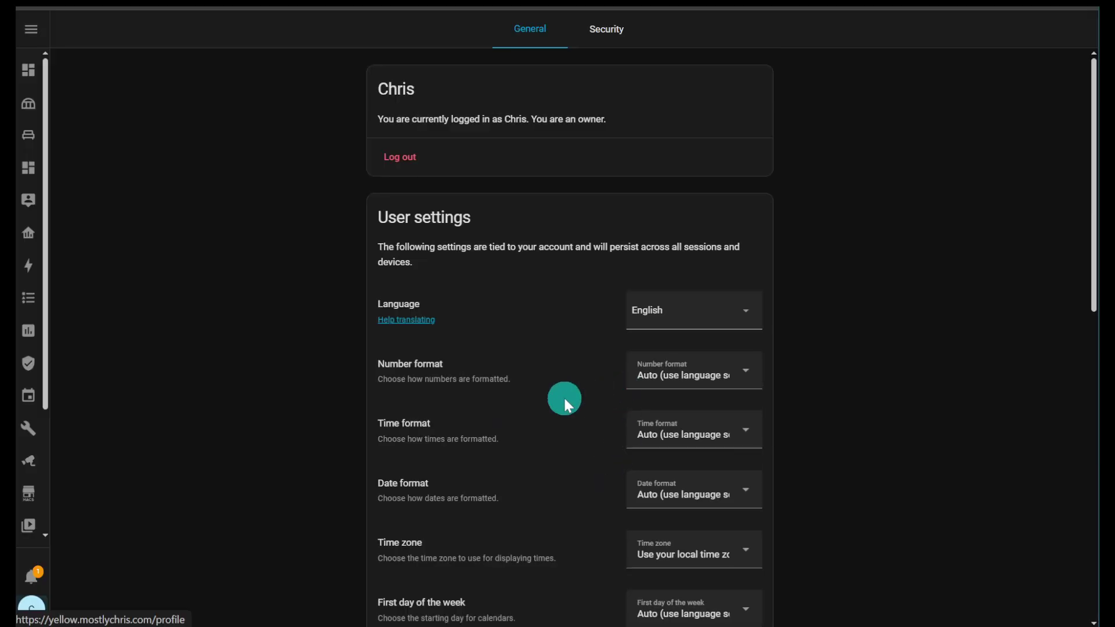
scroll(531, 378, down, 6)
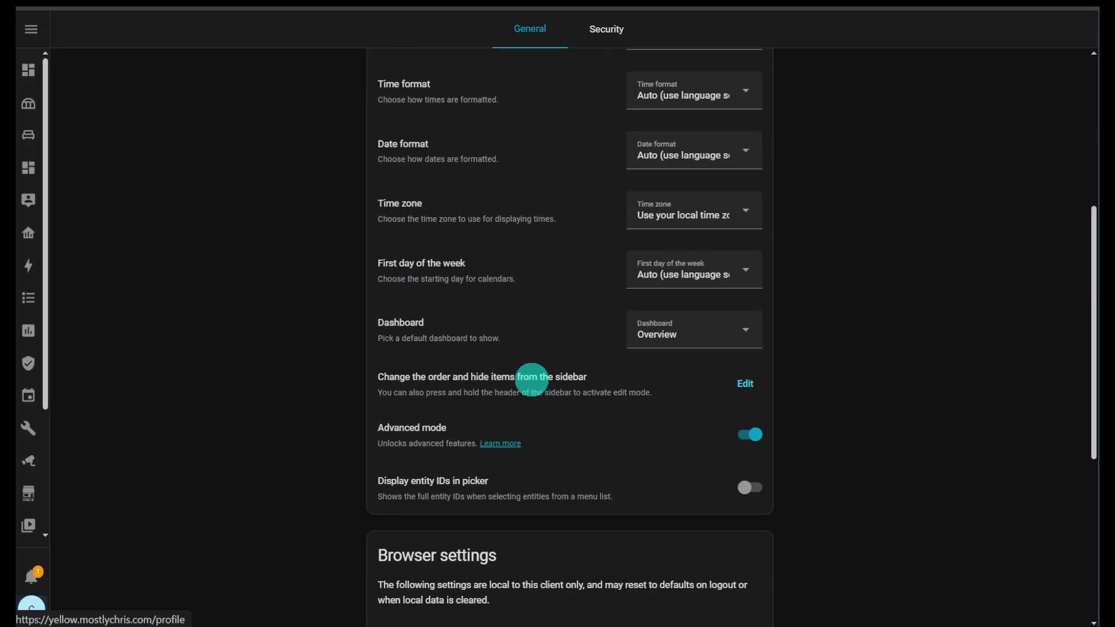
click(701, 335)
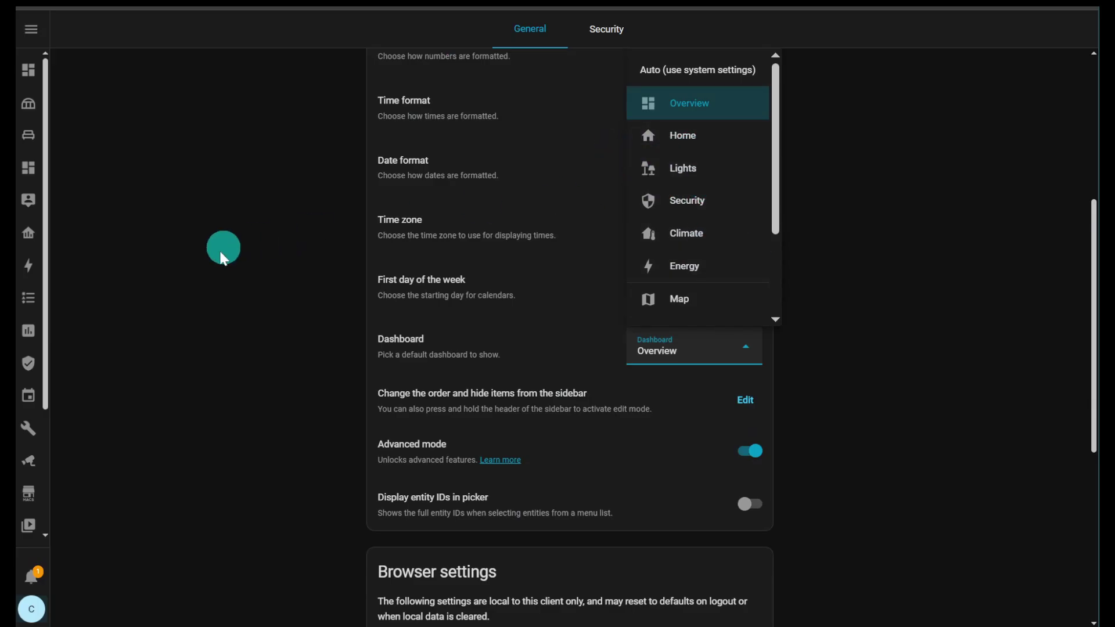
click(220, 304)
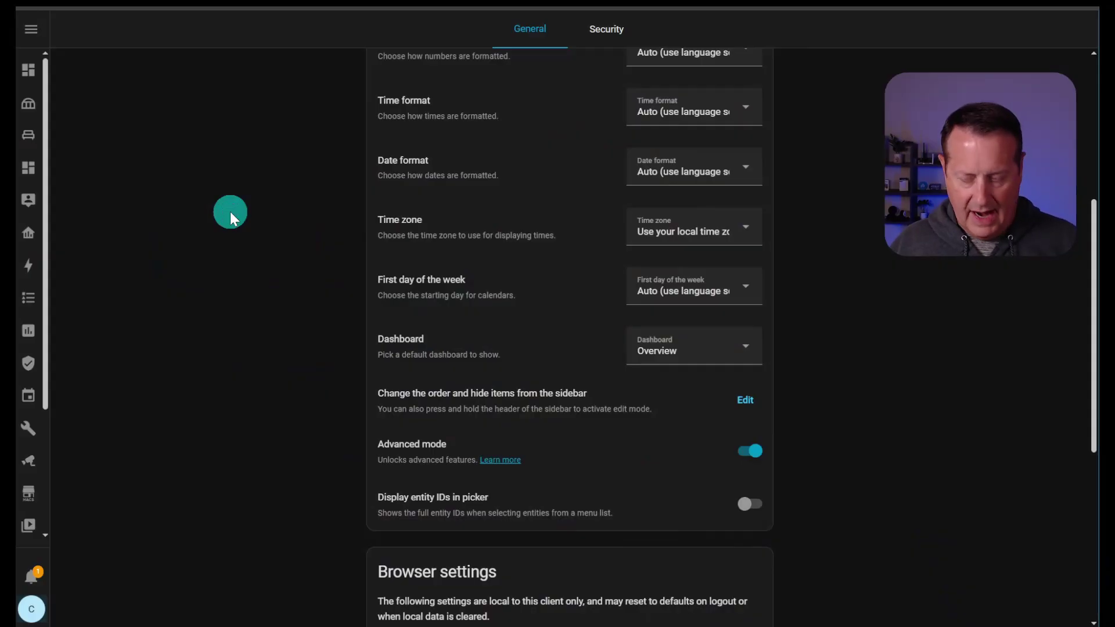
Search the command palette for 'dash' and open the Dashboards page.
text(c)
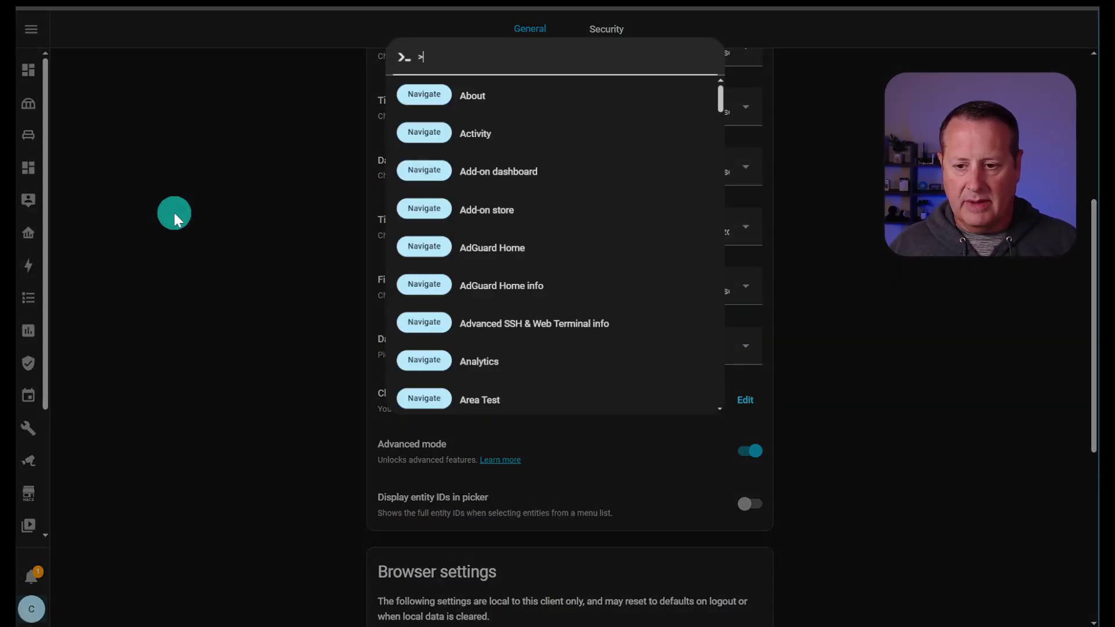
text(dah)
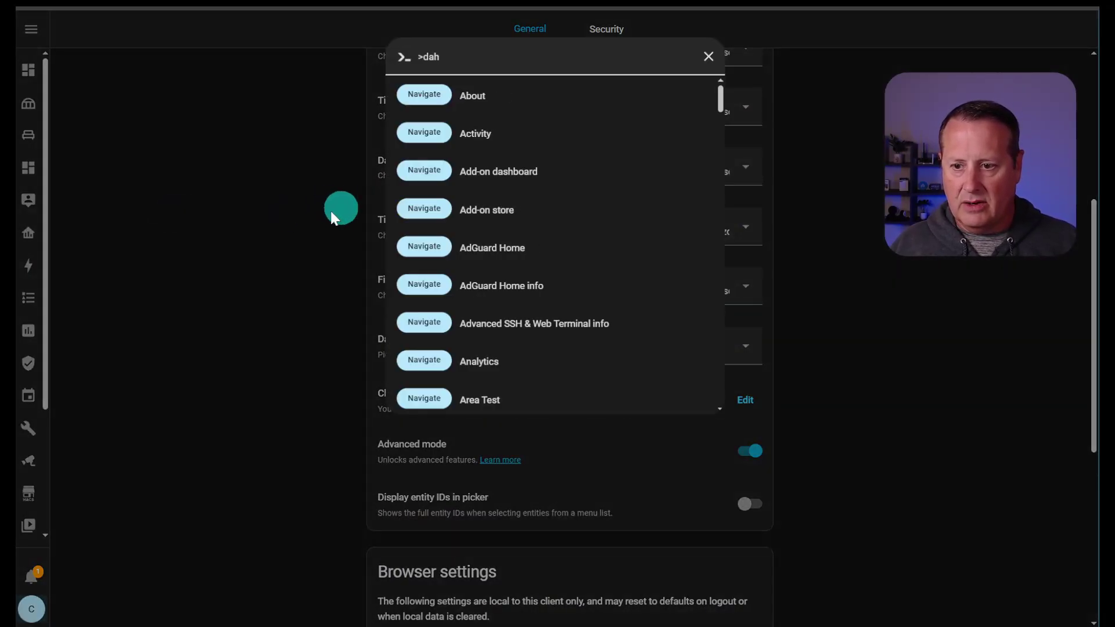
key(BackSpace)
text(sh)
click(469, 96)
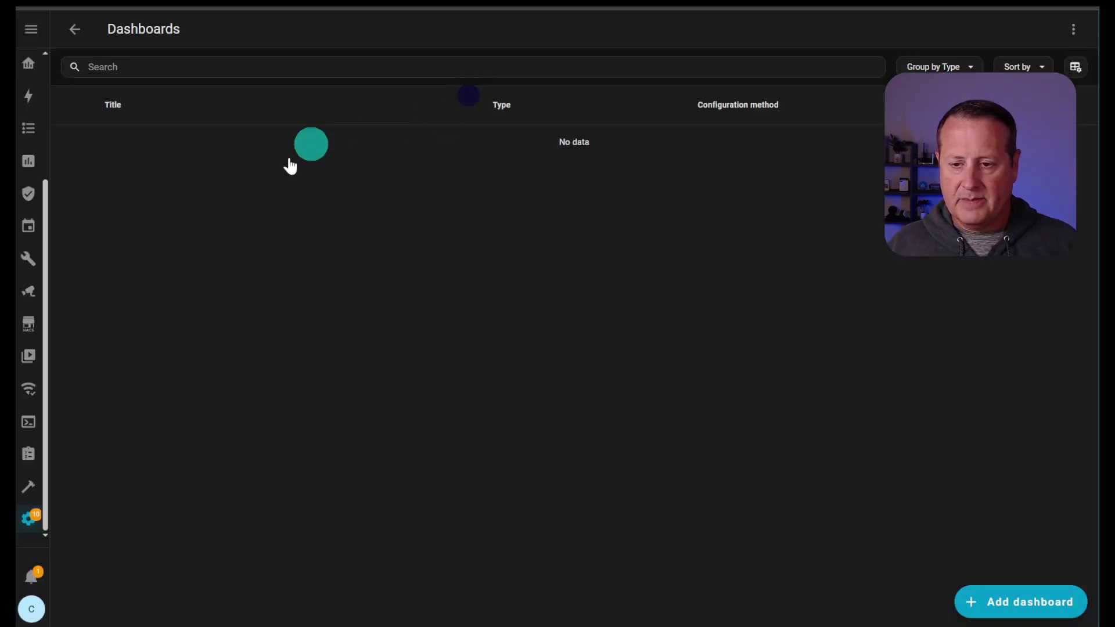
Open the Home dashboard and browse its device tiles, Areas grid and energy cards.
click(116, 220)
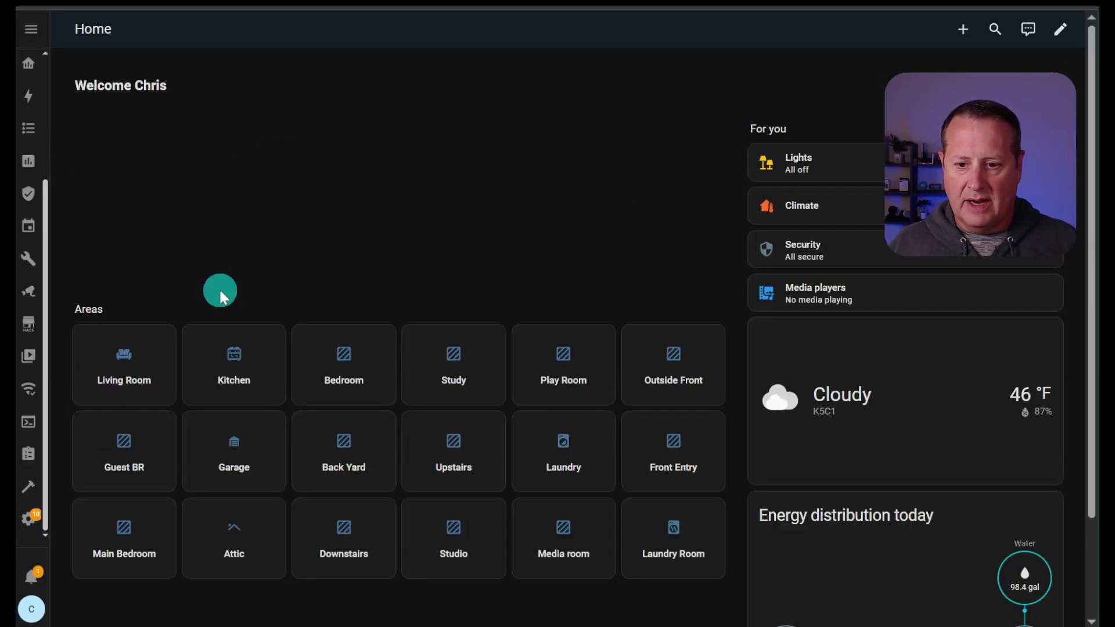
scroll(413, 373, down, 1)
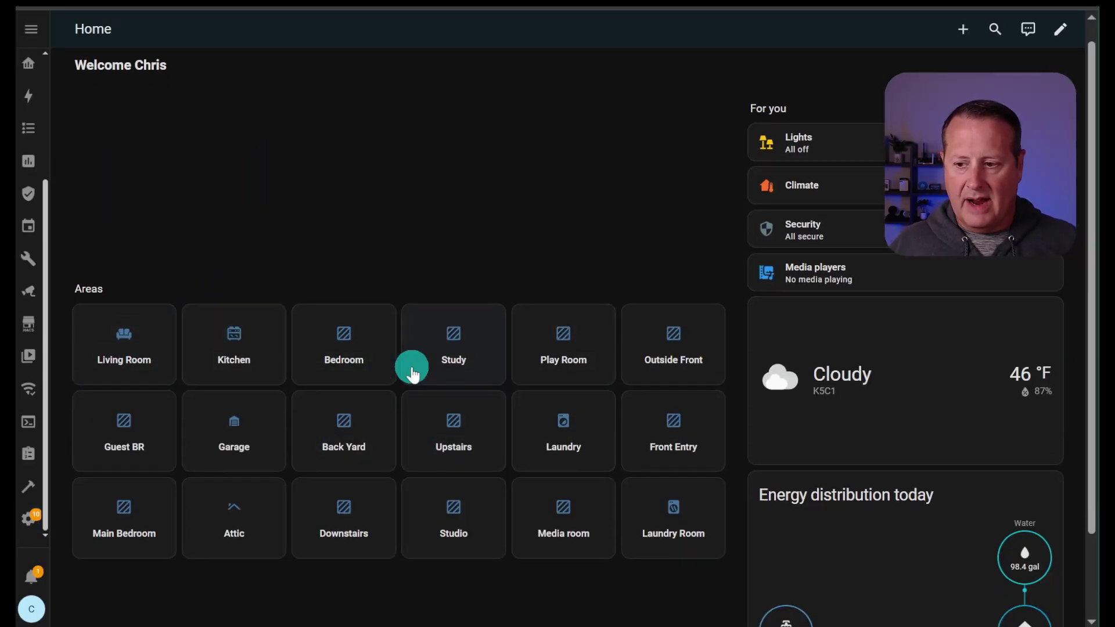
scroll(414, 373, down, 2)
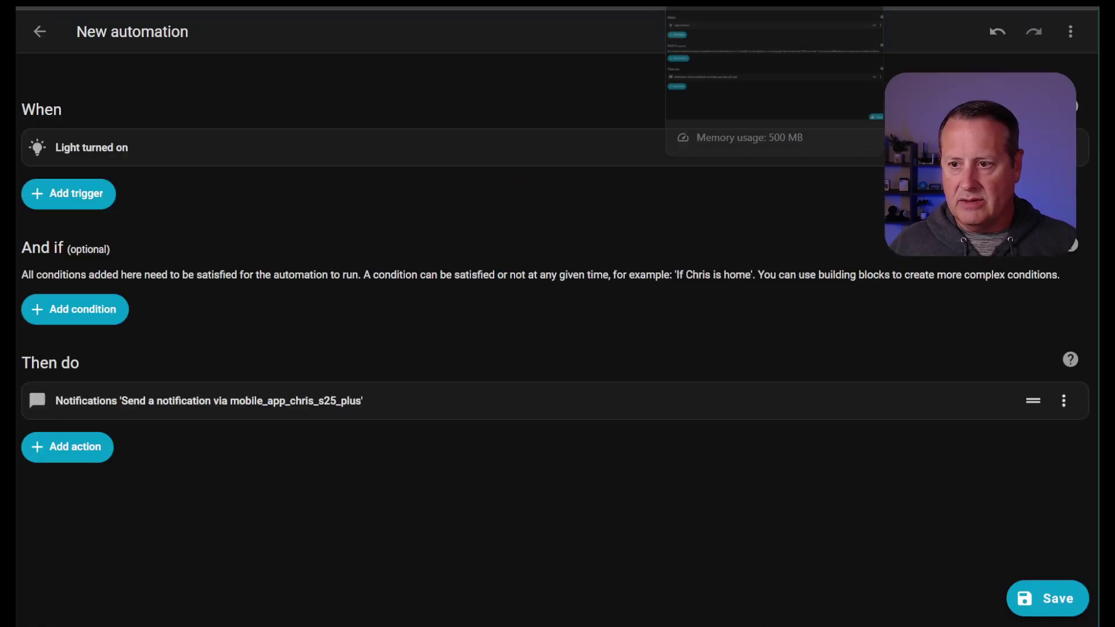
click(306, 96)
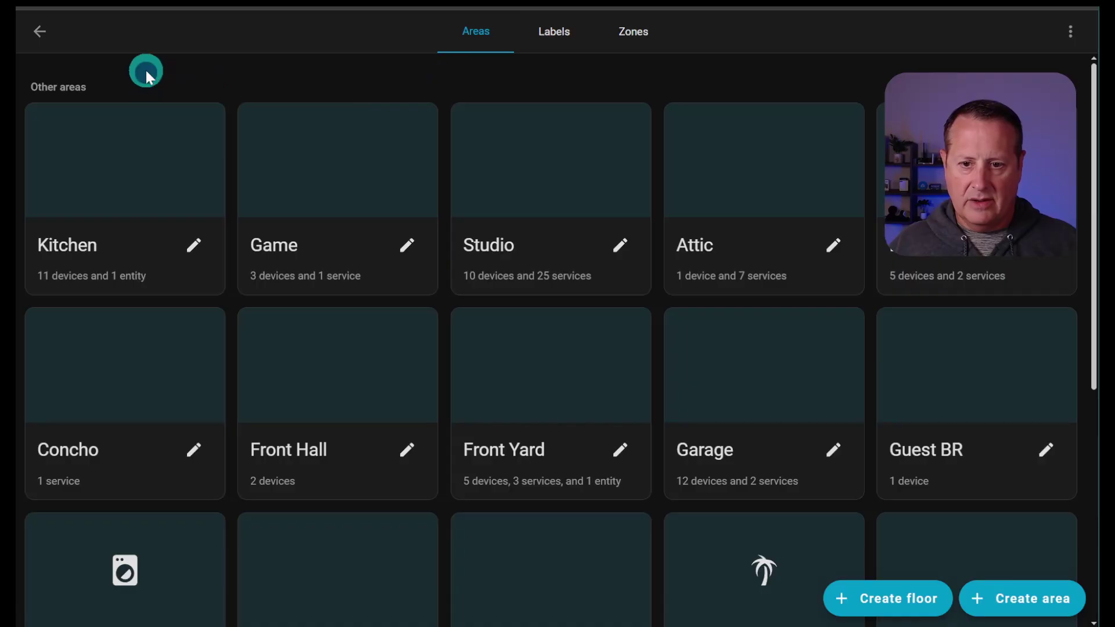
Open Settings > Areas, labels & zones and choose Reorder floors and areas.
text(c)
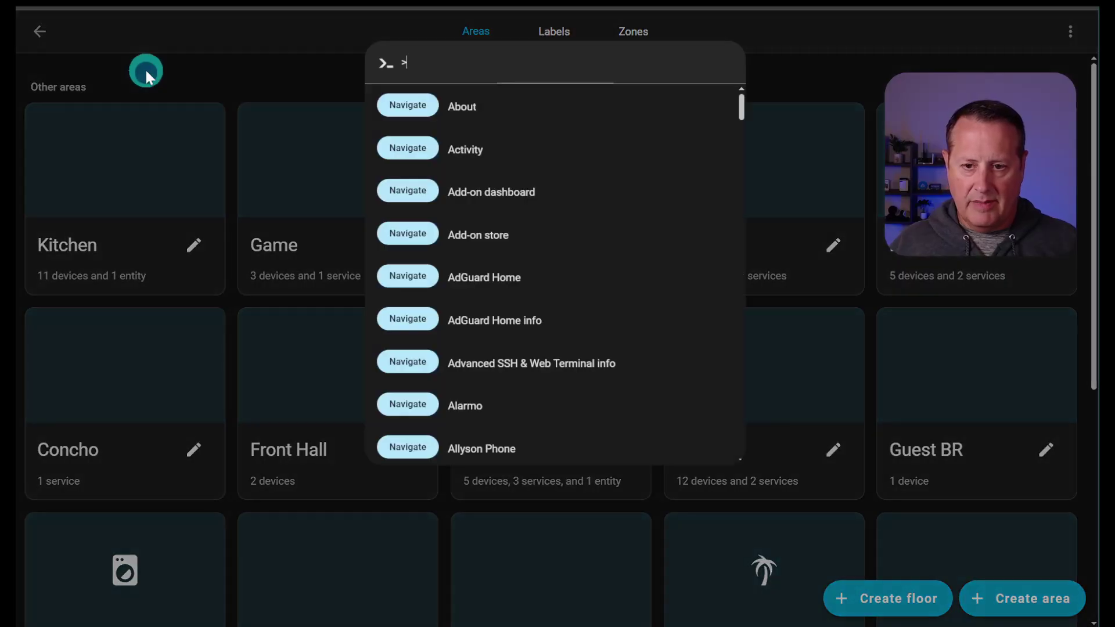
text(sett)
click(393, 119)
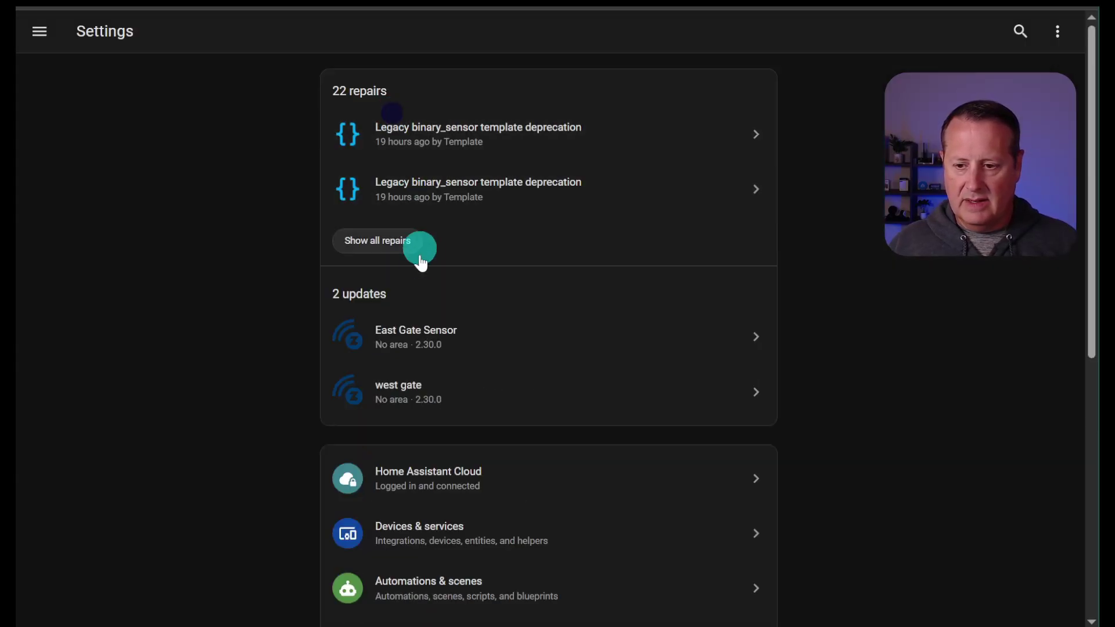
scroll(418, 254, down, 5)
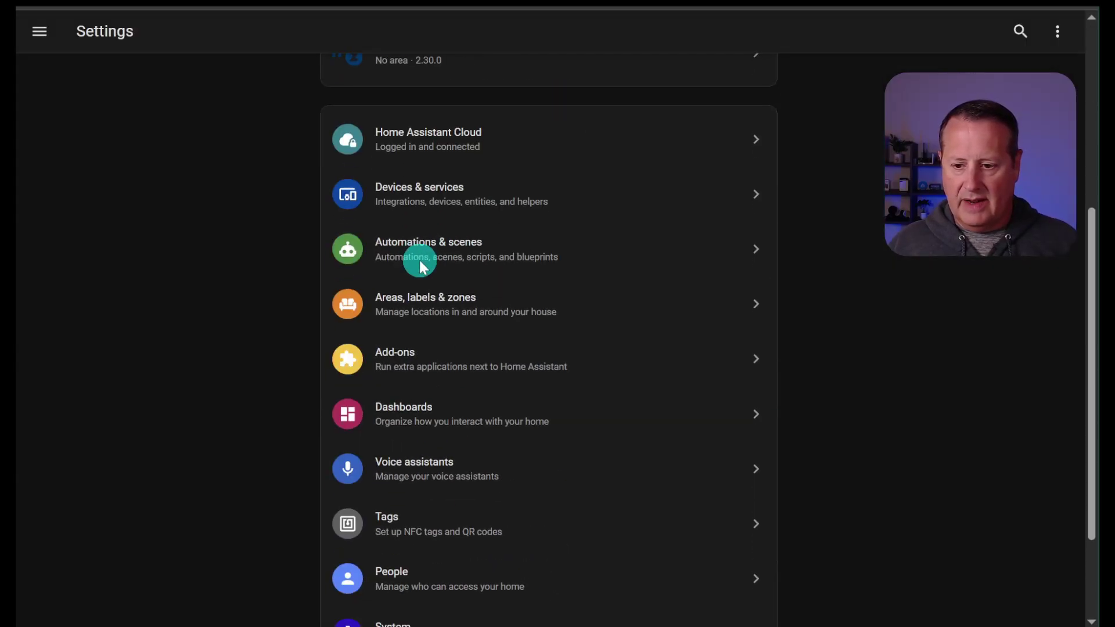
click(485, 299)
click(1075, 40)
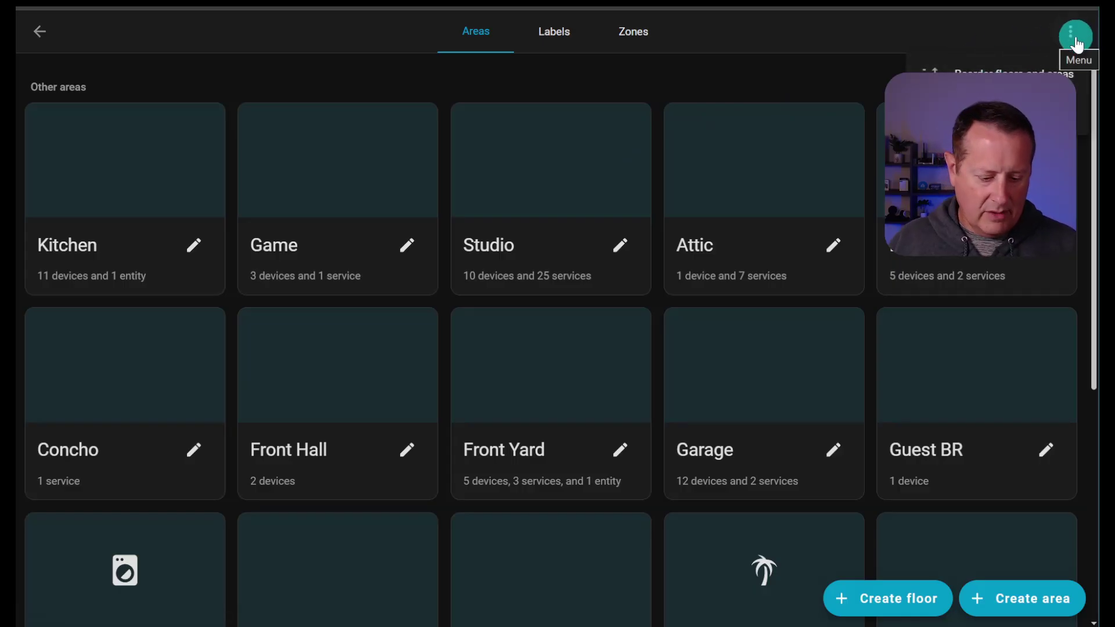
click(820, 68)
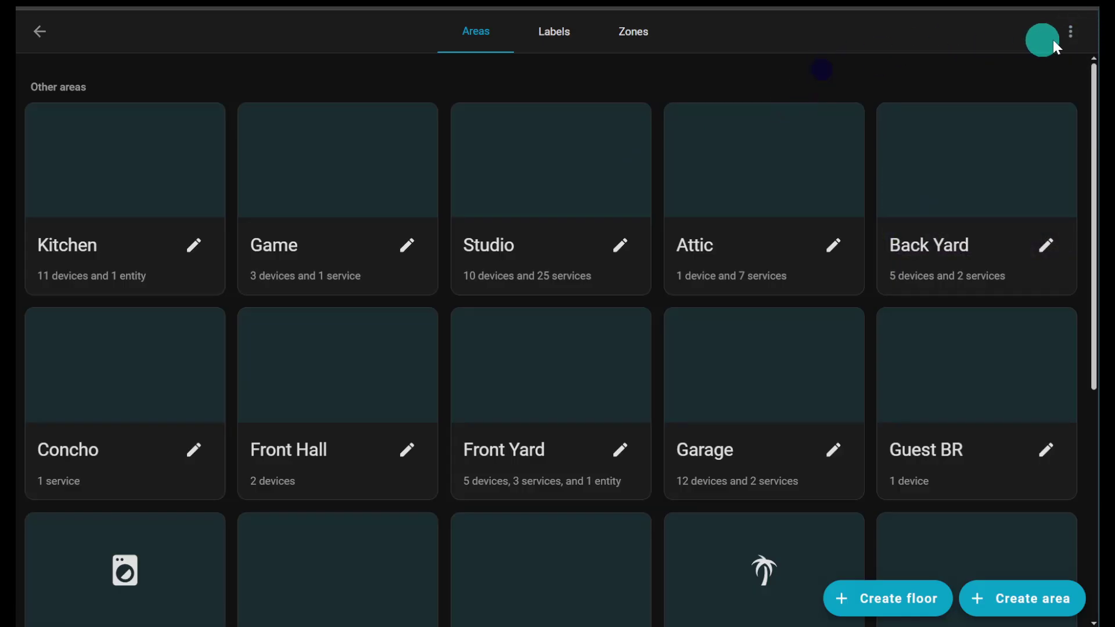
click(1075, 39)
click(1032, 82)
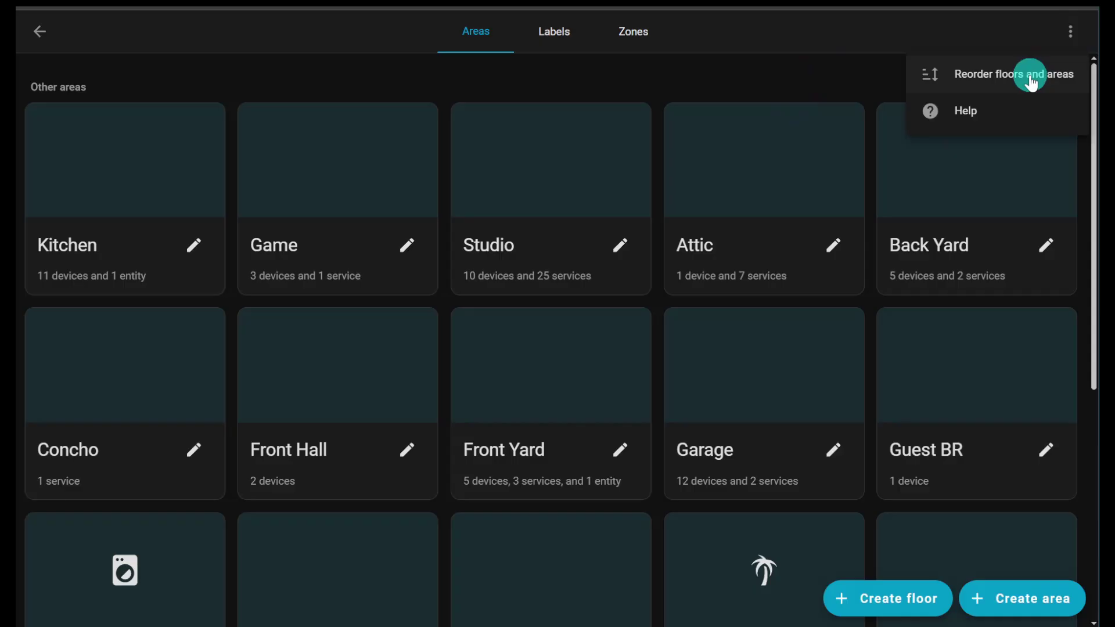
Move Front Yard to the top and Outside above Kitchen, save, then search 'das'.
click(651, 141)
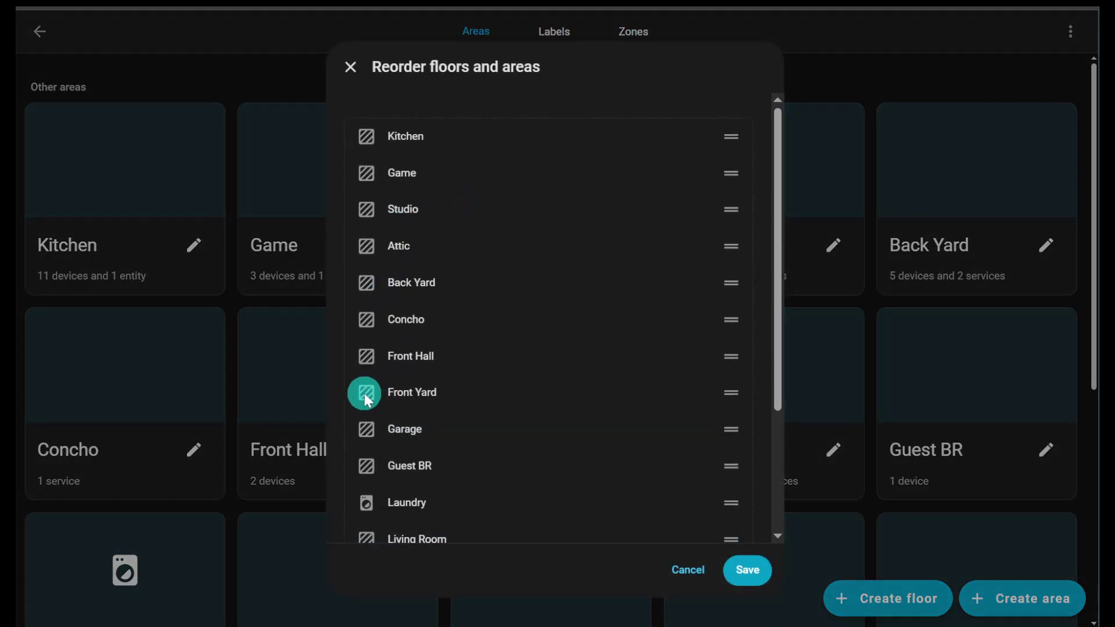
click(741, 388)
drag(733, 395, 748, 145)
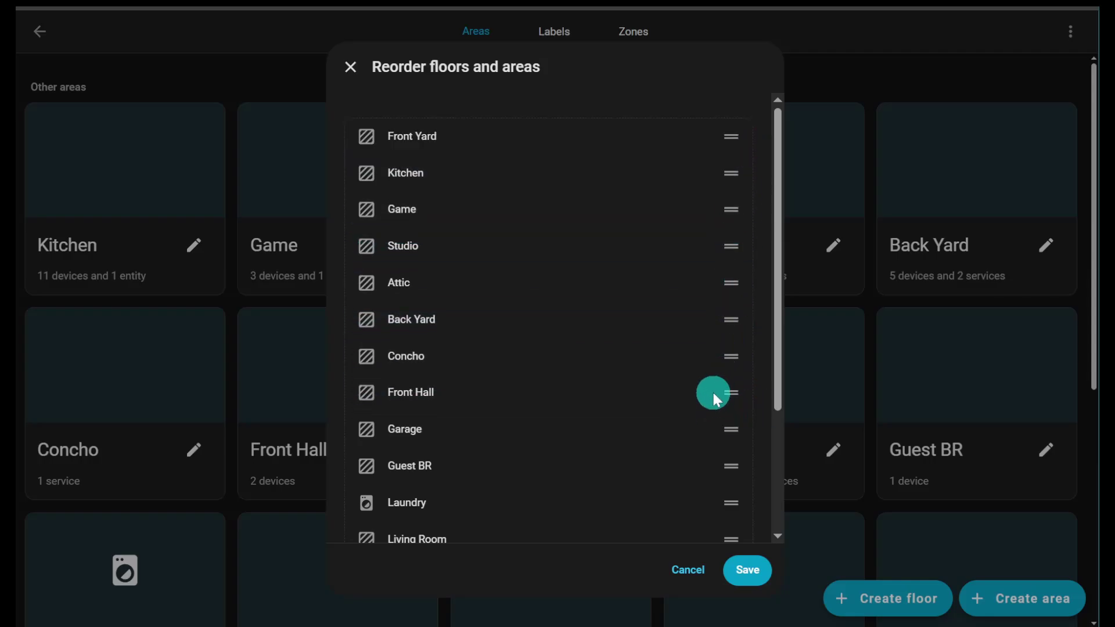
scroll(713, 393, down, 3)
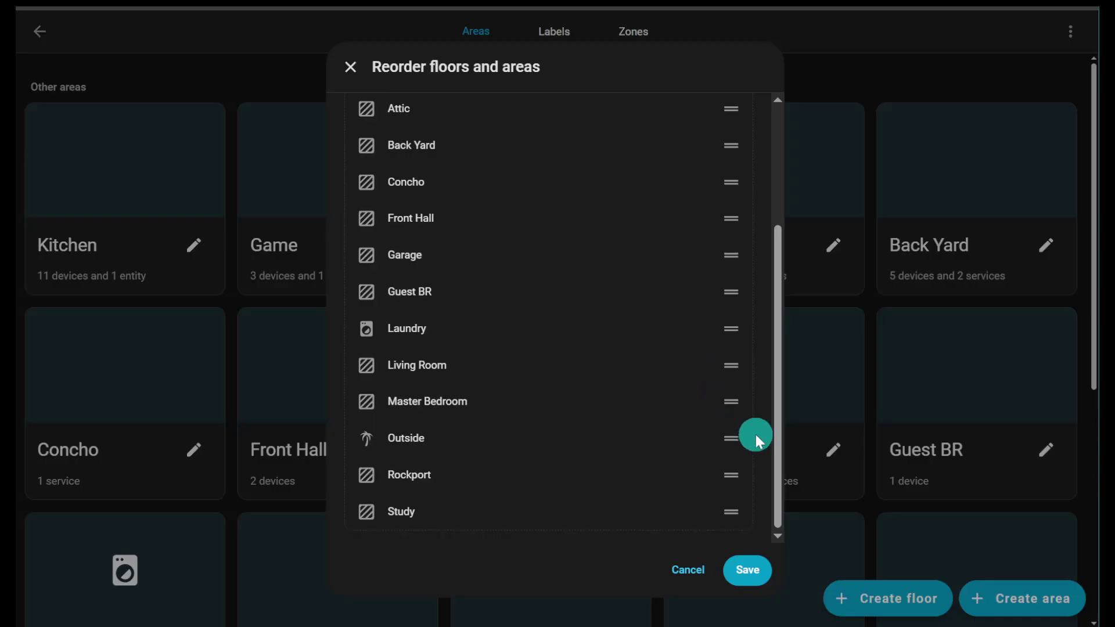
drag(738, 440, 713, 105)
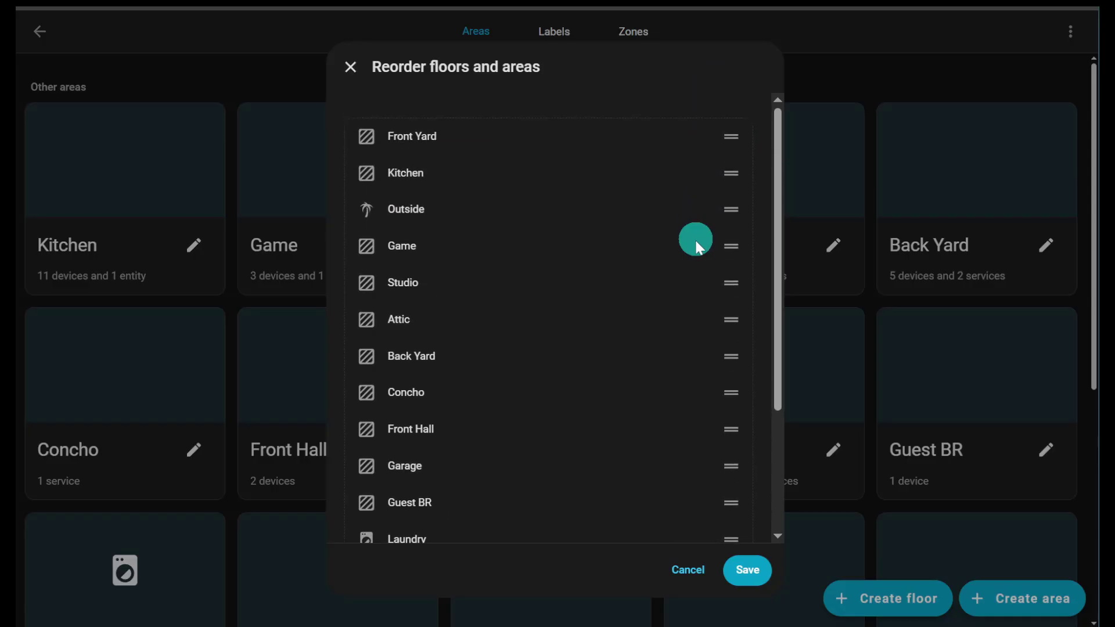
drag(721, 200, 721, 172)
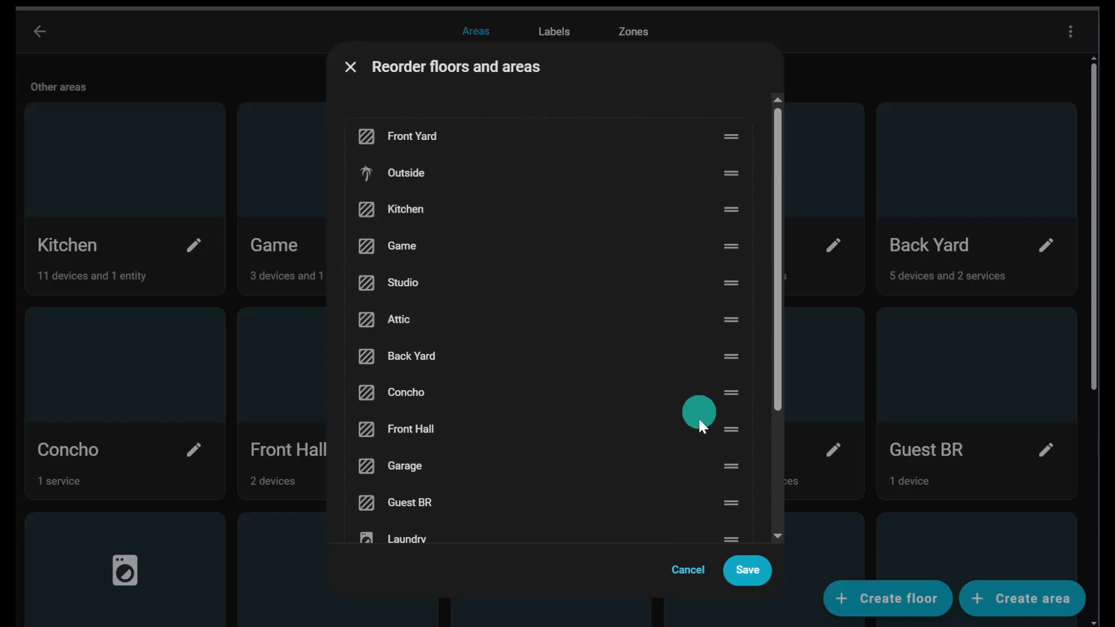
click(749, 572)
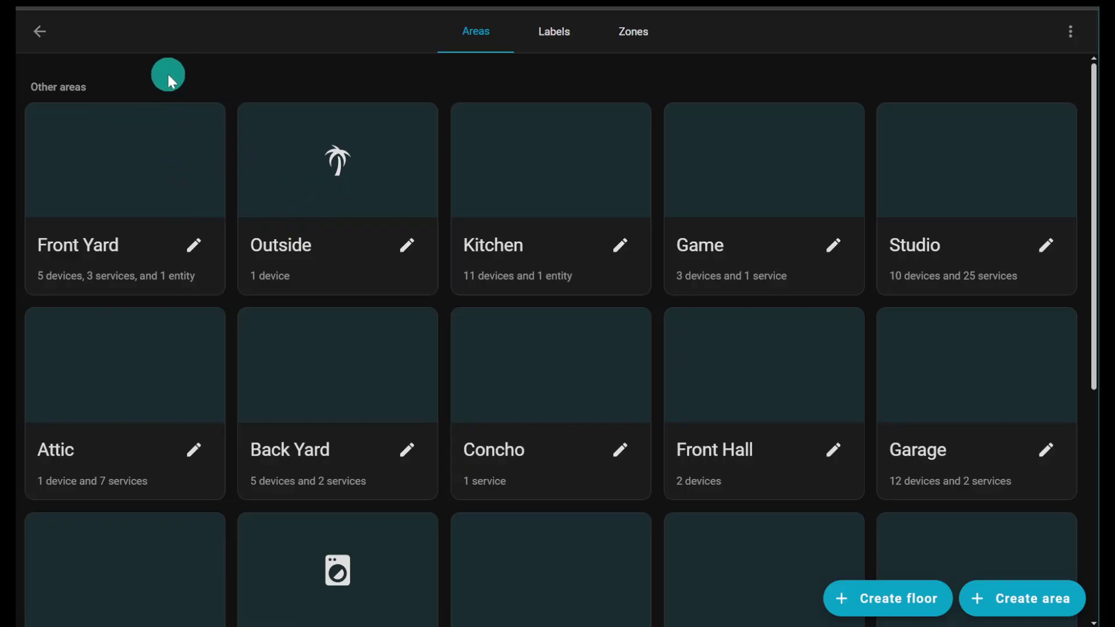
text(c)
text(das)
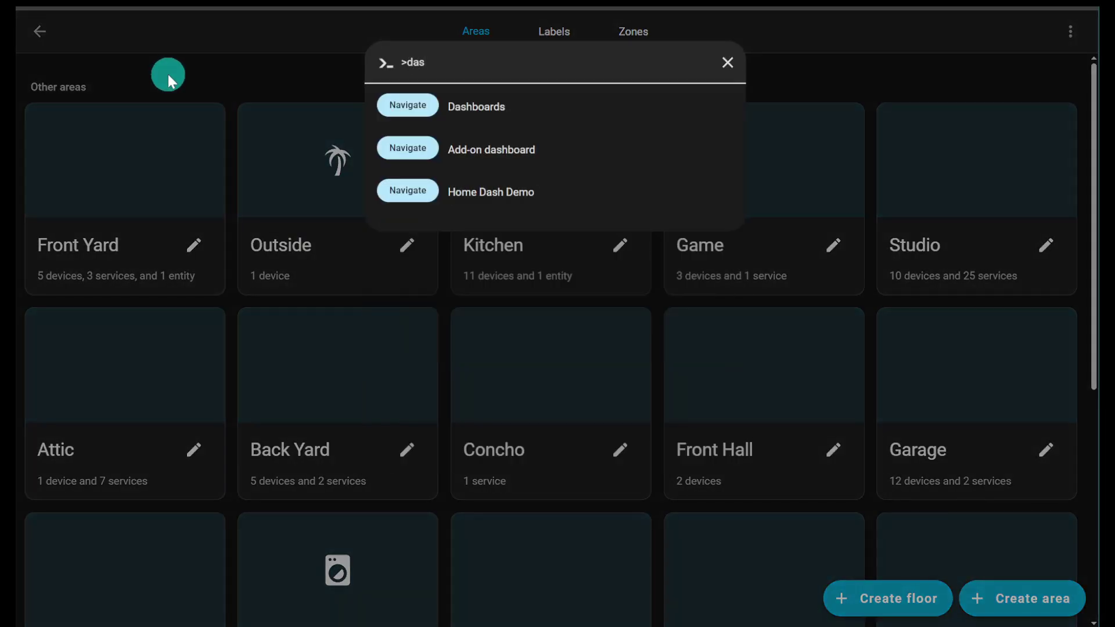
Open Dashboards and check the Home dashboard's Areas now begin with Front Yard and Outside.
click(385, 124)
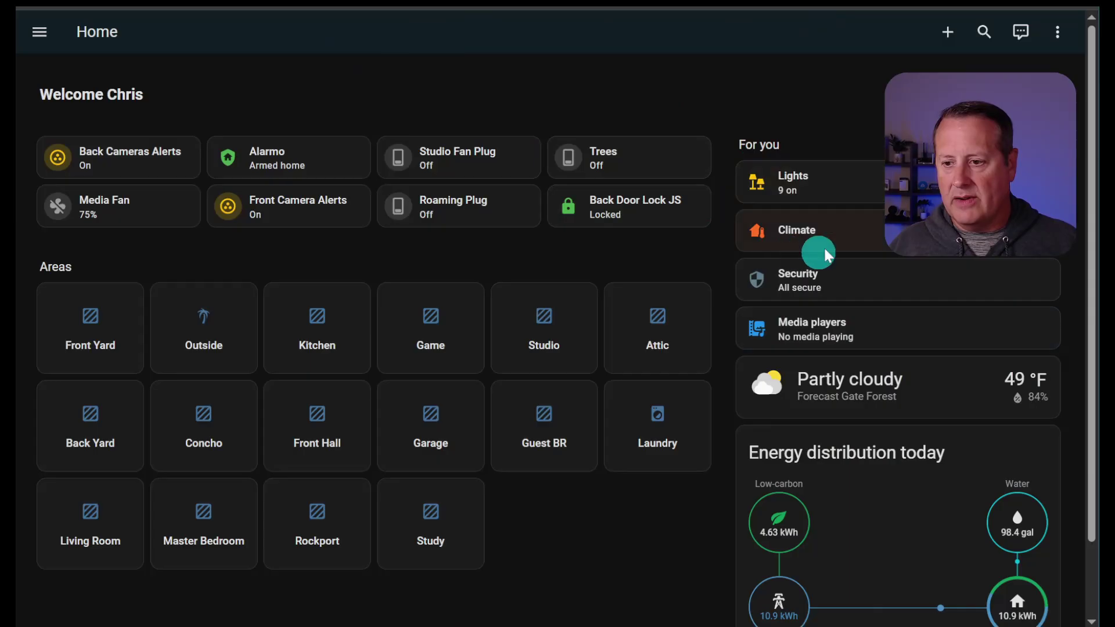
scroll(730, 145, down, 1)
scroll(730, 146, down, 1)
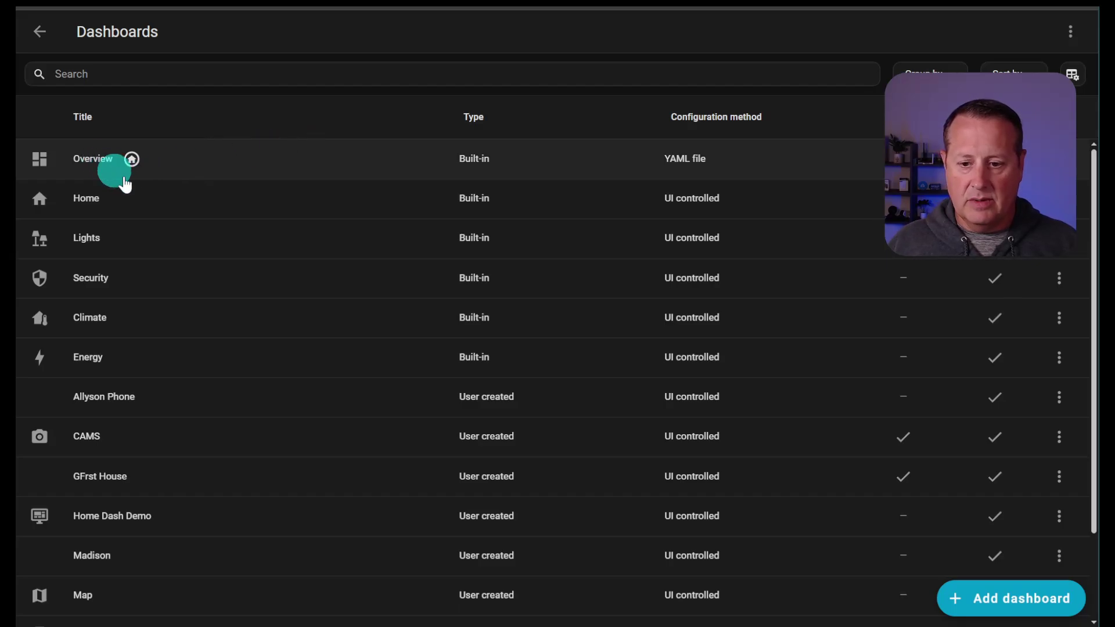
Open the Mobile dashboard from the sidebar and put it into edit mode.
scroll(218, 216, down, 2)
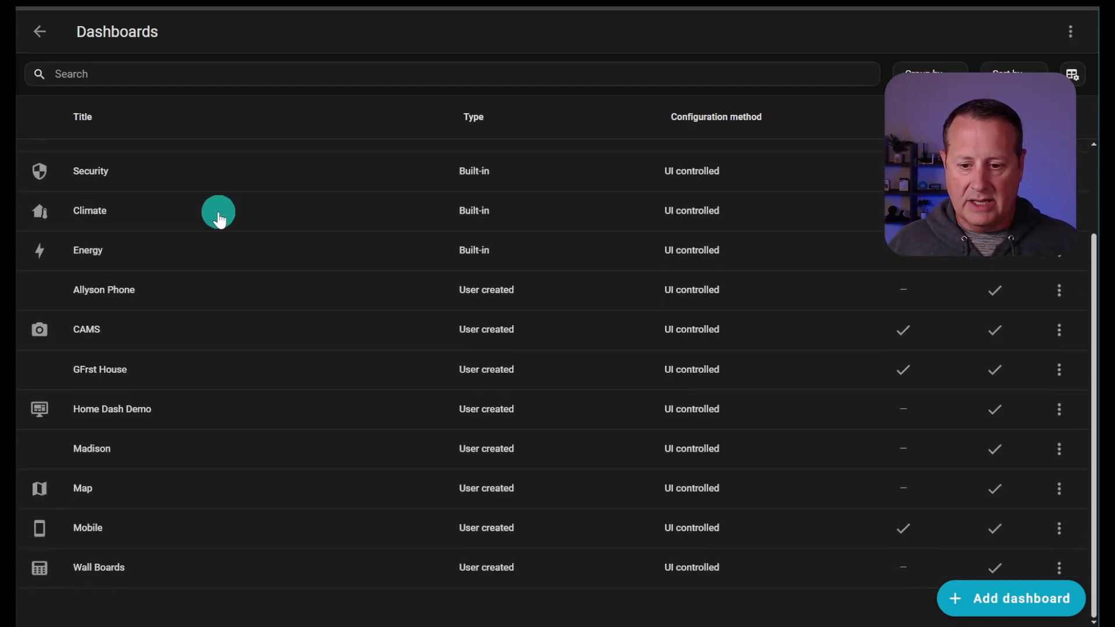
scroll(216, 214, up, 2)
click(40, 32)
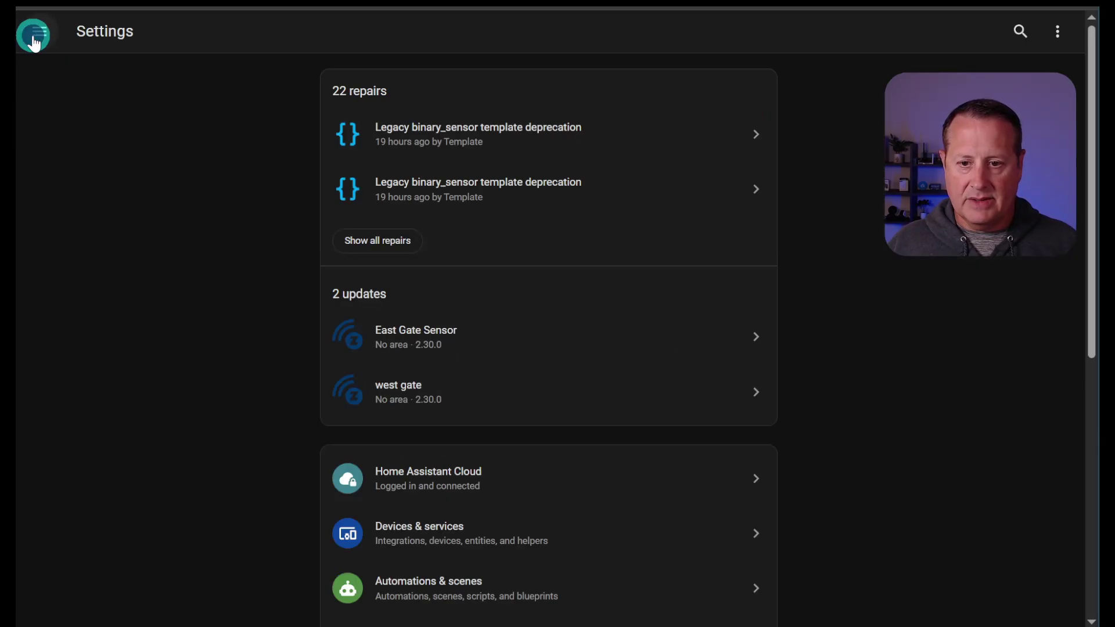
click(36, 32)
click(55, 167)
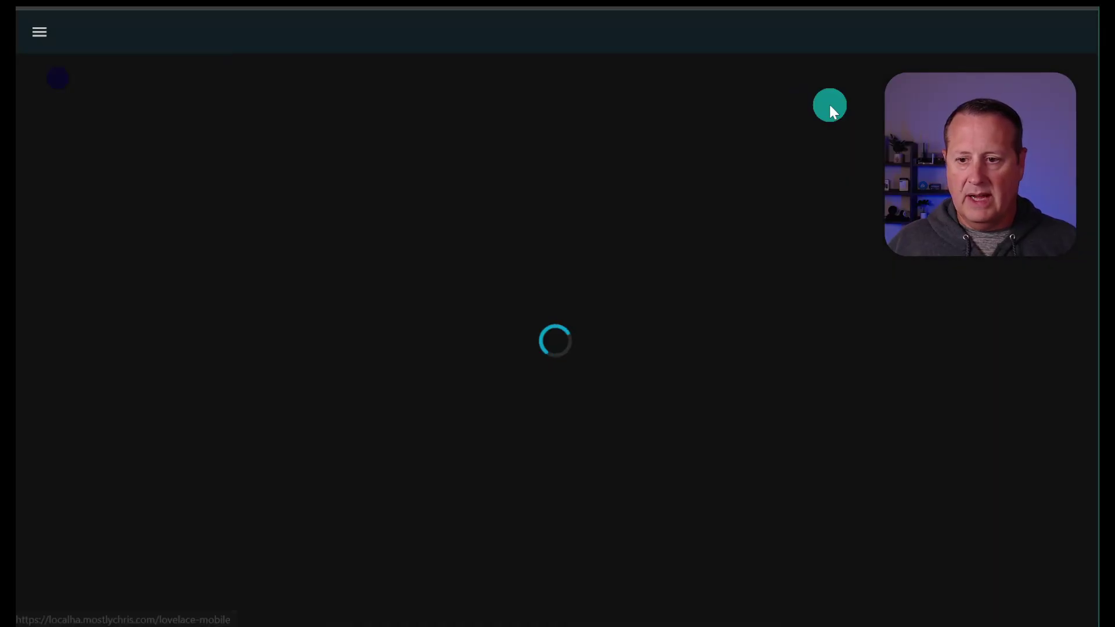
click(1064, 35)
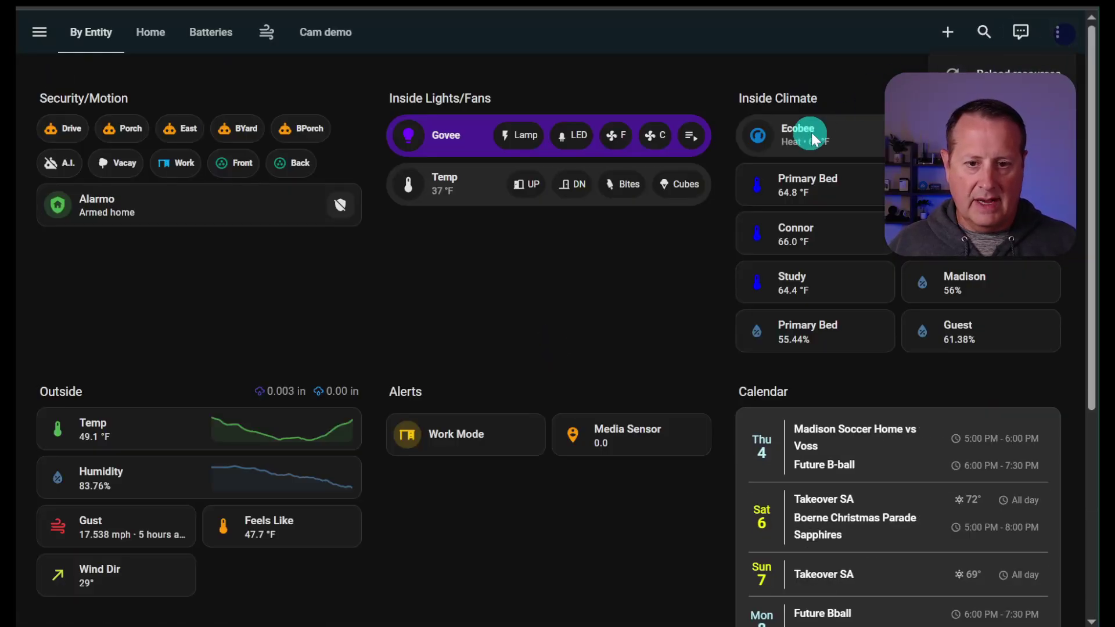
click(1022, 109)
Add a Sun history graph card to the left column and save it.
scroll(399, 155, down, 6)
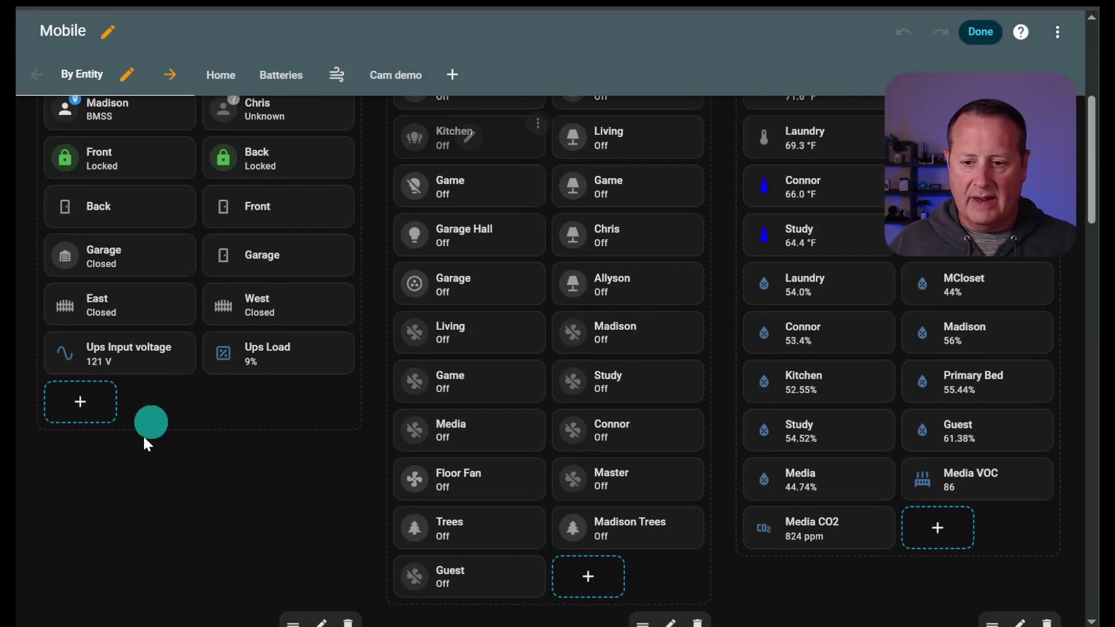
click(98, 407)
scroll(386, 334, down, 3)
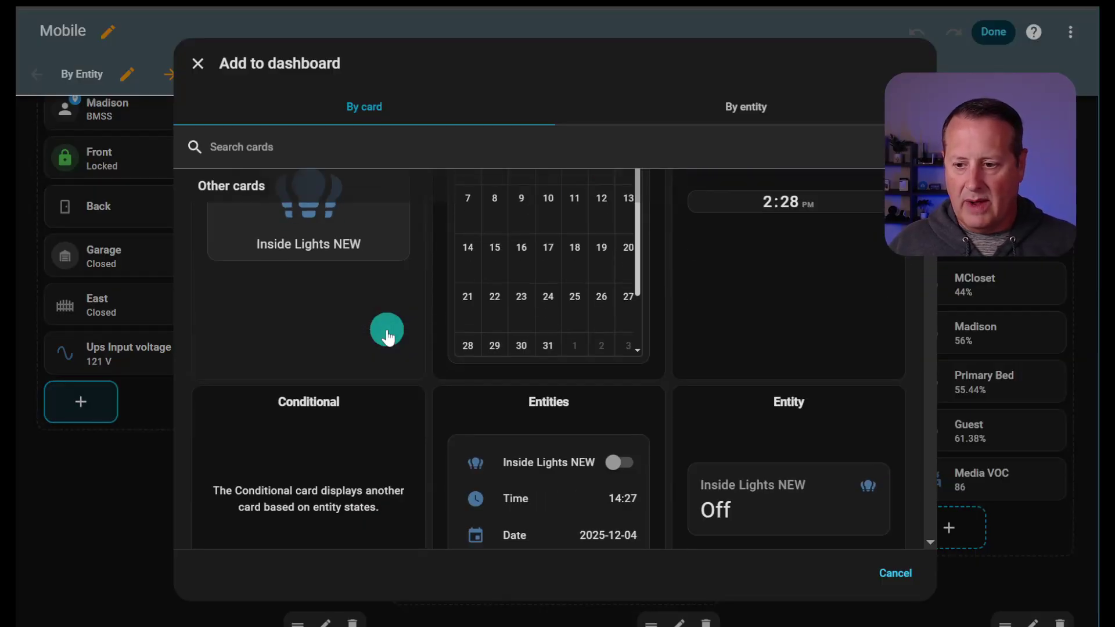
scroll(386, 334, down, 5)
scroll(387, 336, down, 3)
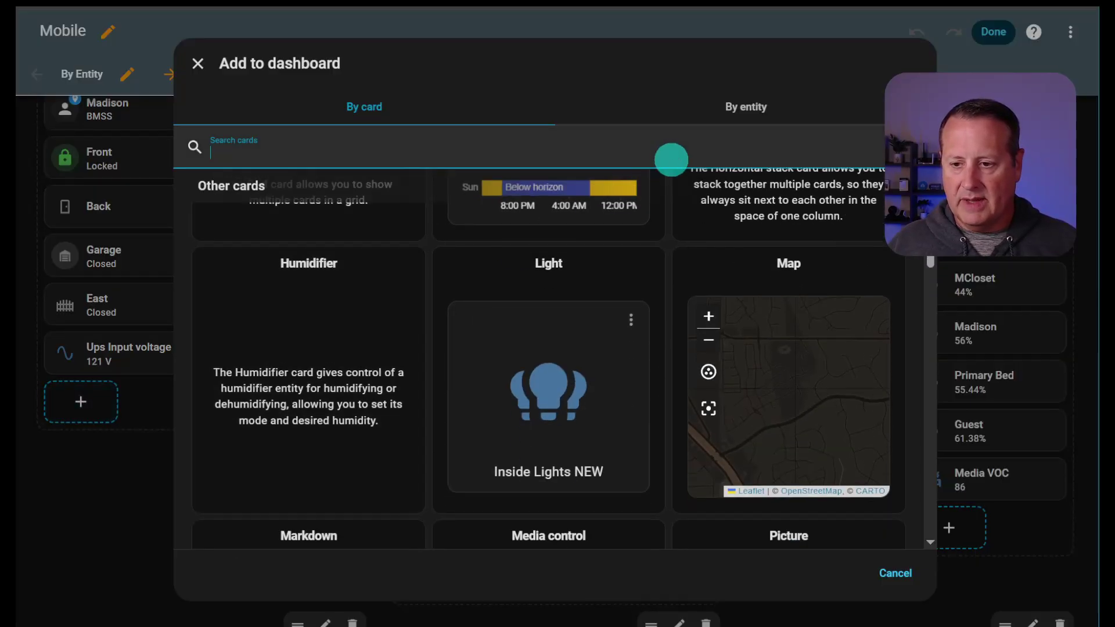
click(589, 208)
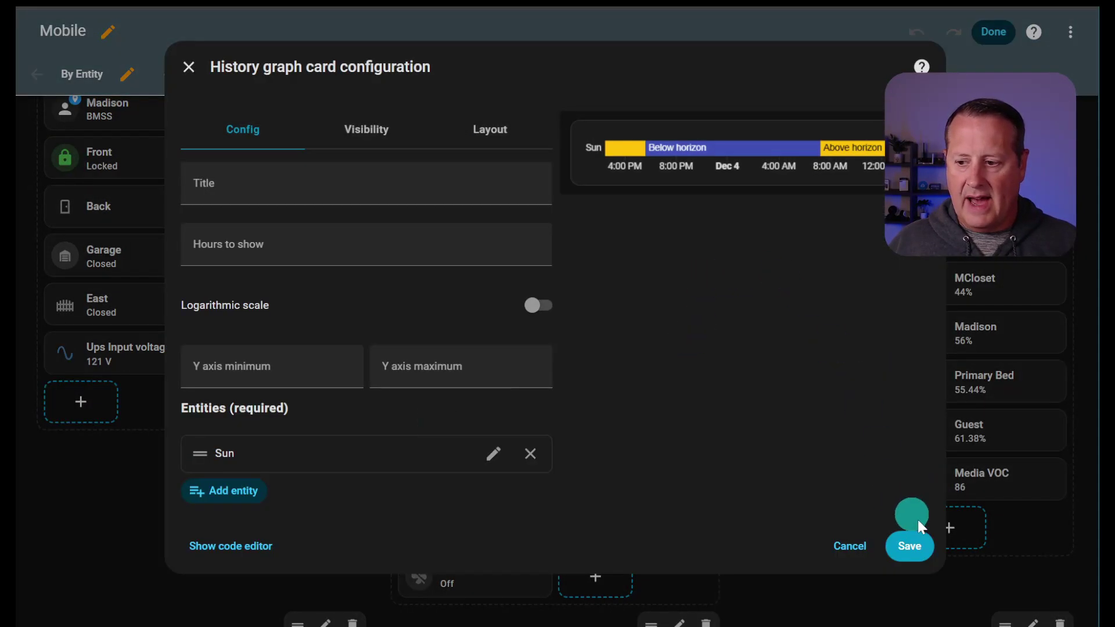
click(909, 545)
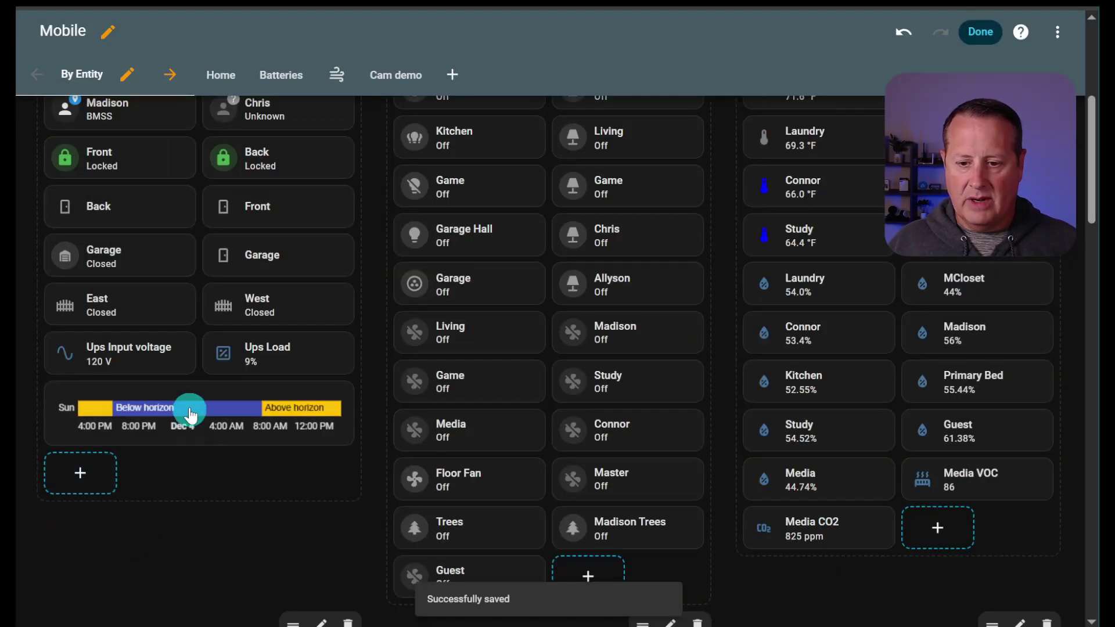
Add a Windy weather forecast card beneath the sun timeline and save it.
click(80, 473)
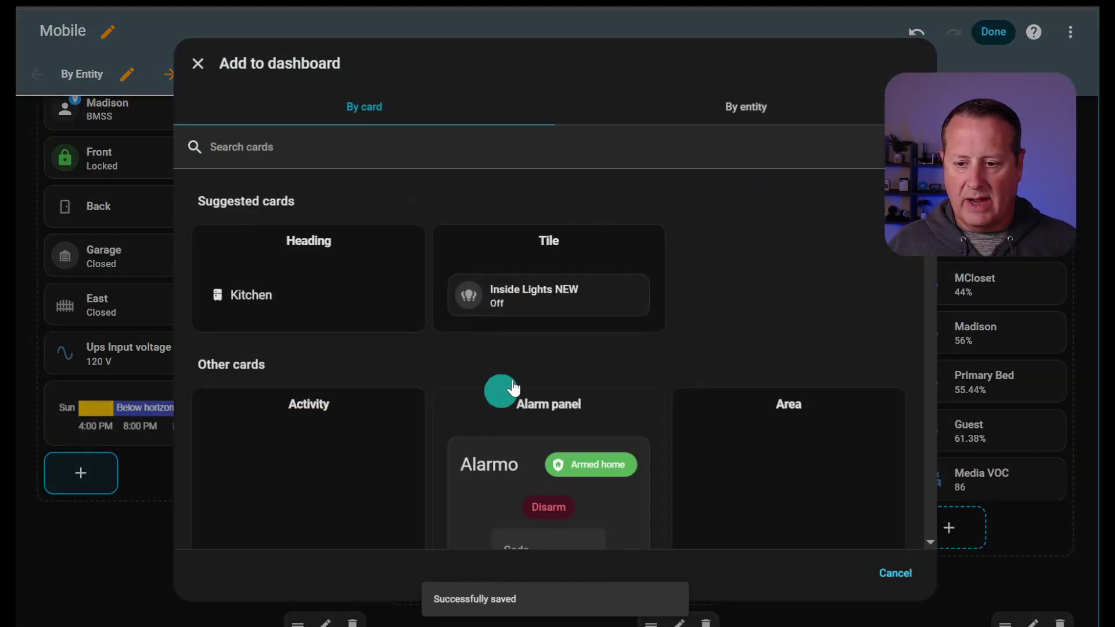
scroll(464, 401, down, 20)
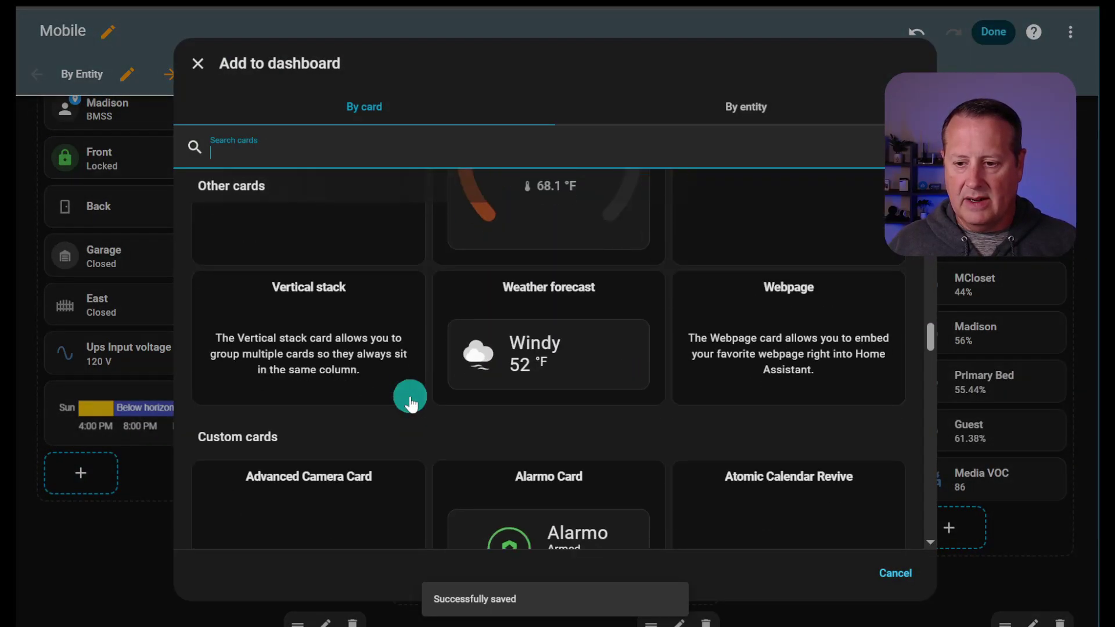
scroll(406, 393, up, 3)
scroll(574, 465, down, 5)
click(578, 361)
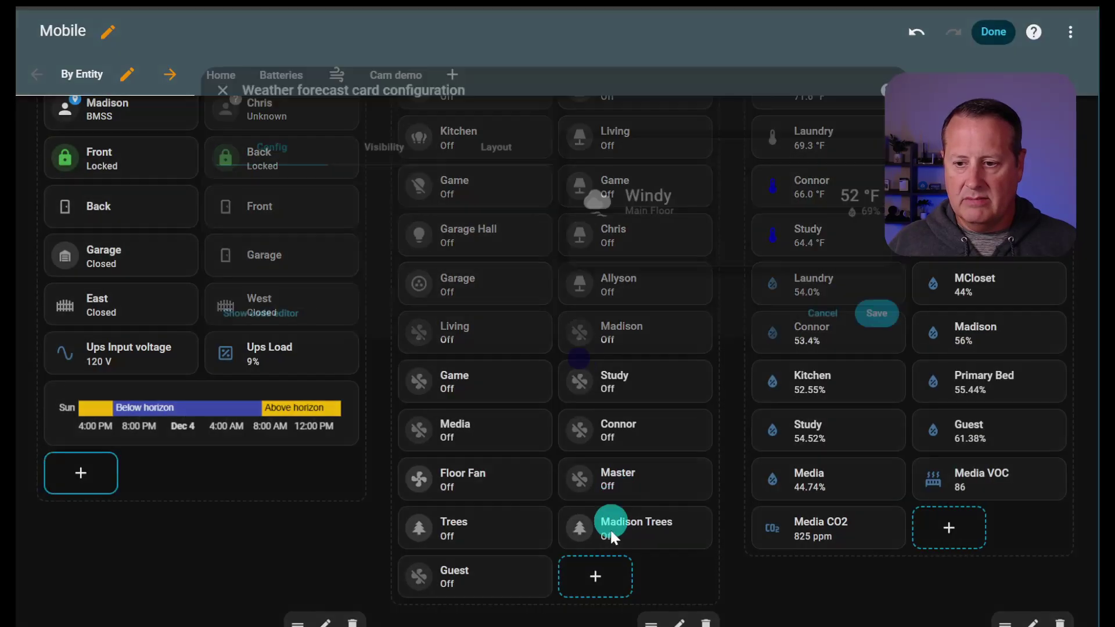
click(916, 598)
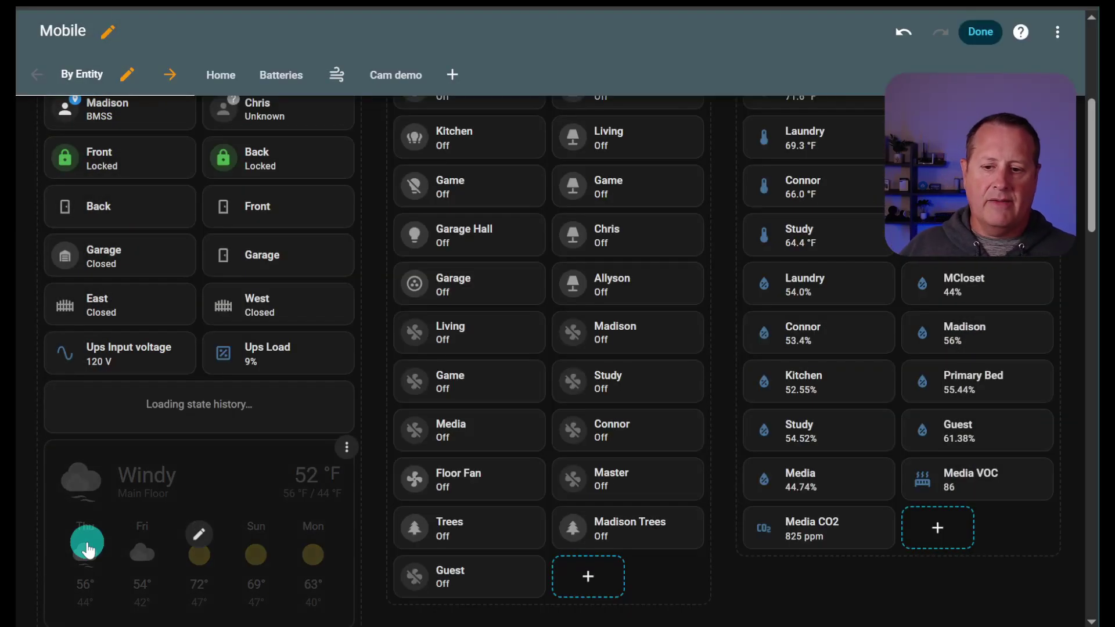
scroll(150, 514, up, 1)
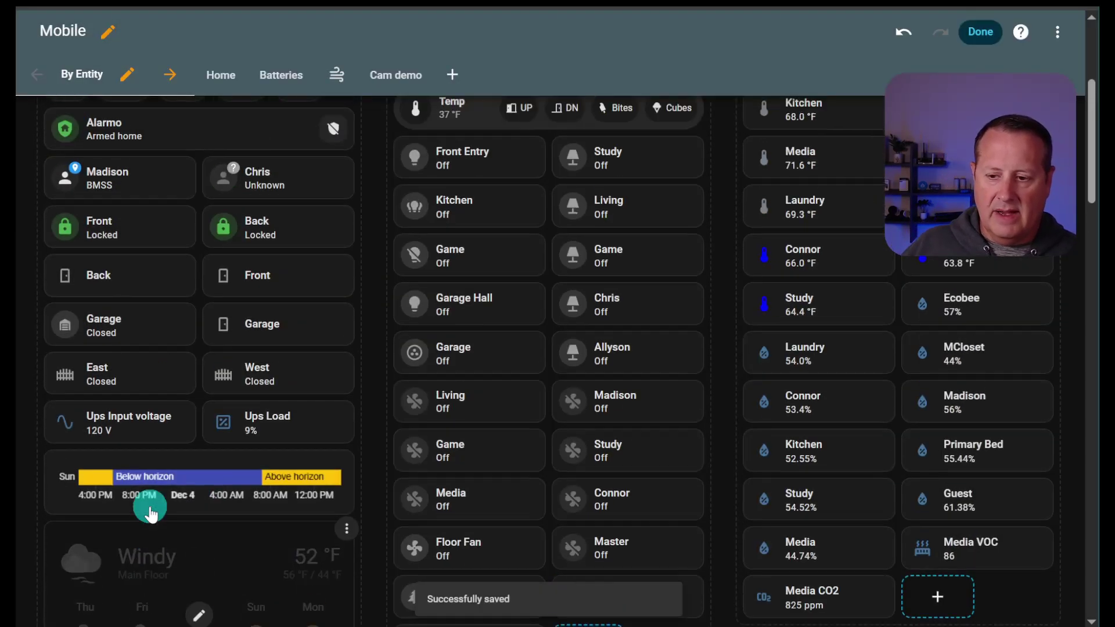
scroll(174, 505, up, 4)
scroll(216, 499, down, 5)
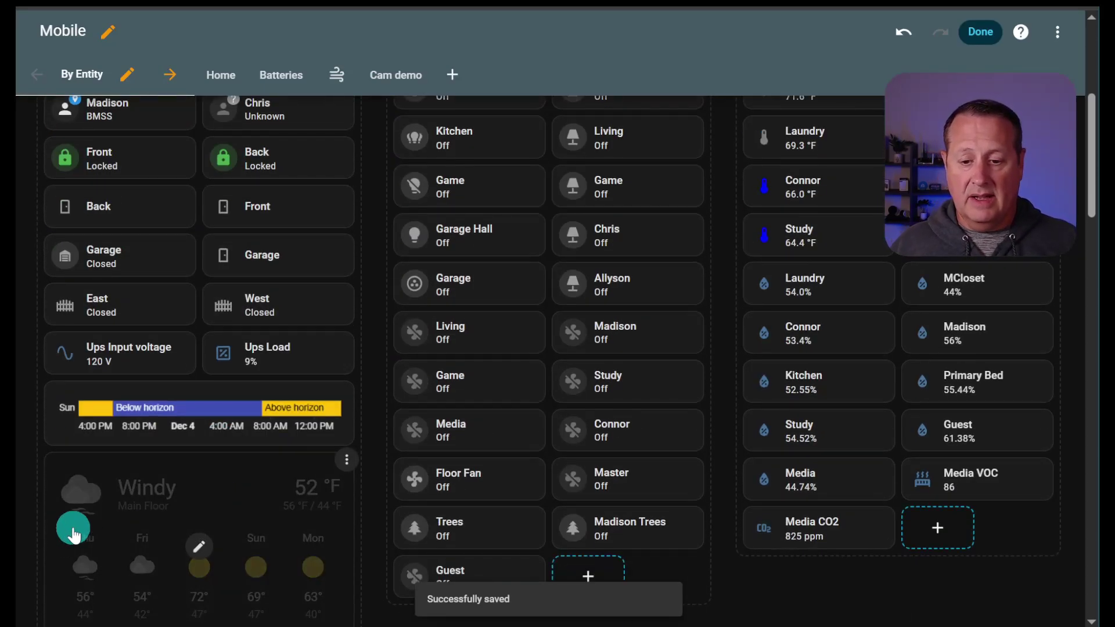
scroll(26, 522, down, 3)
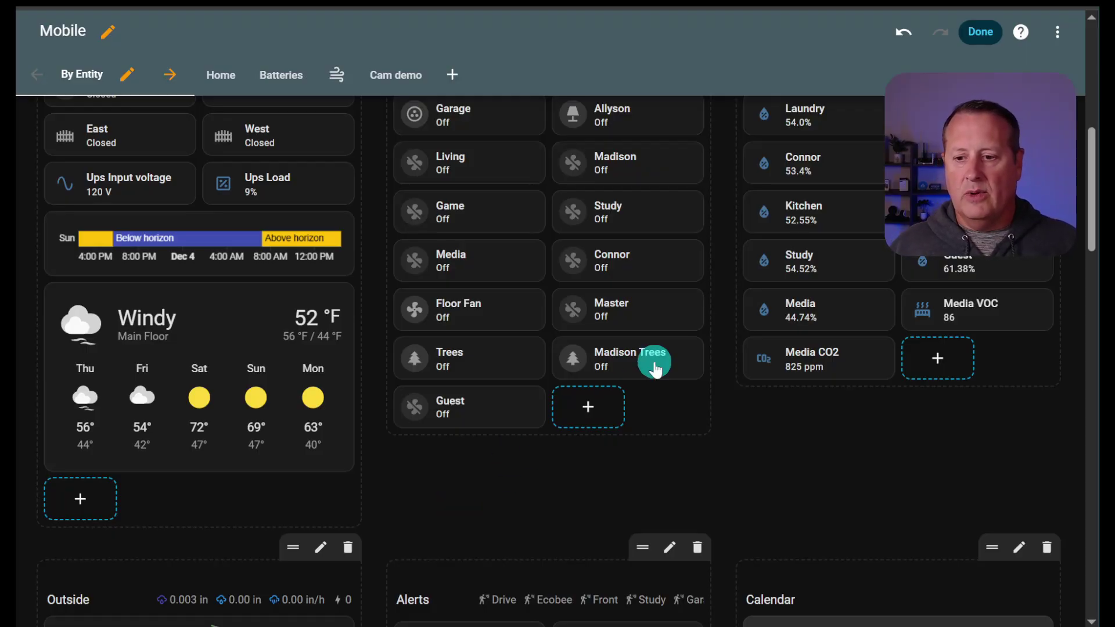
mouse_move(798, 154)
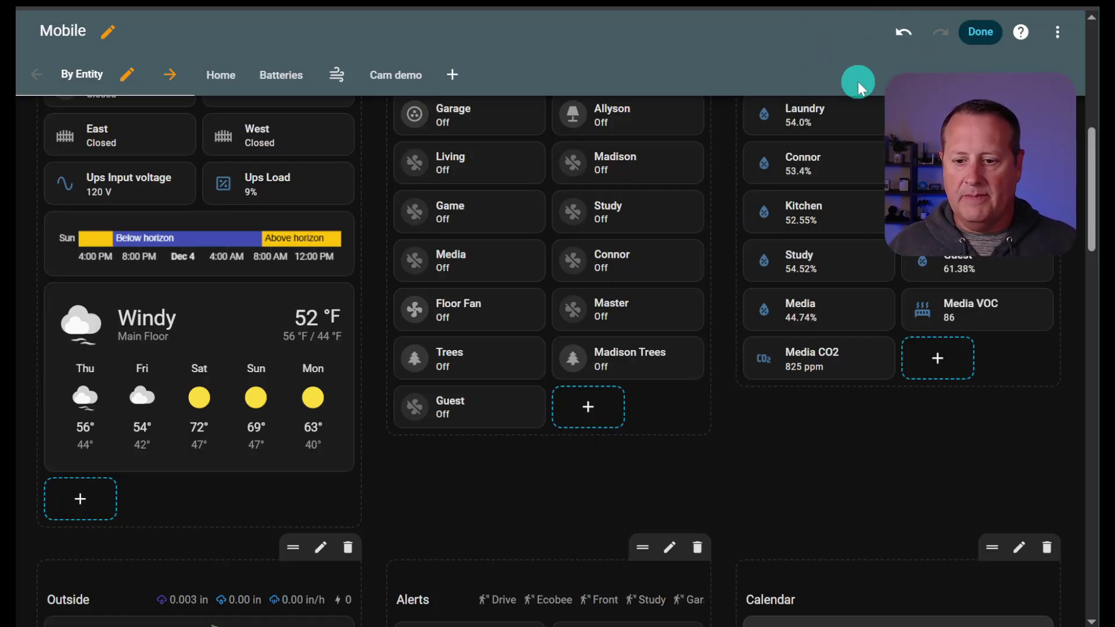
Undo twice, removing the weather forecast card and then the Sun history card.
click(905, 32)
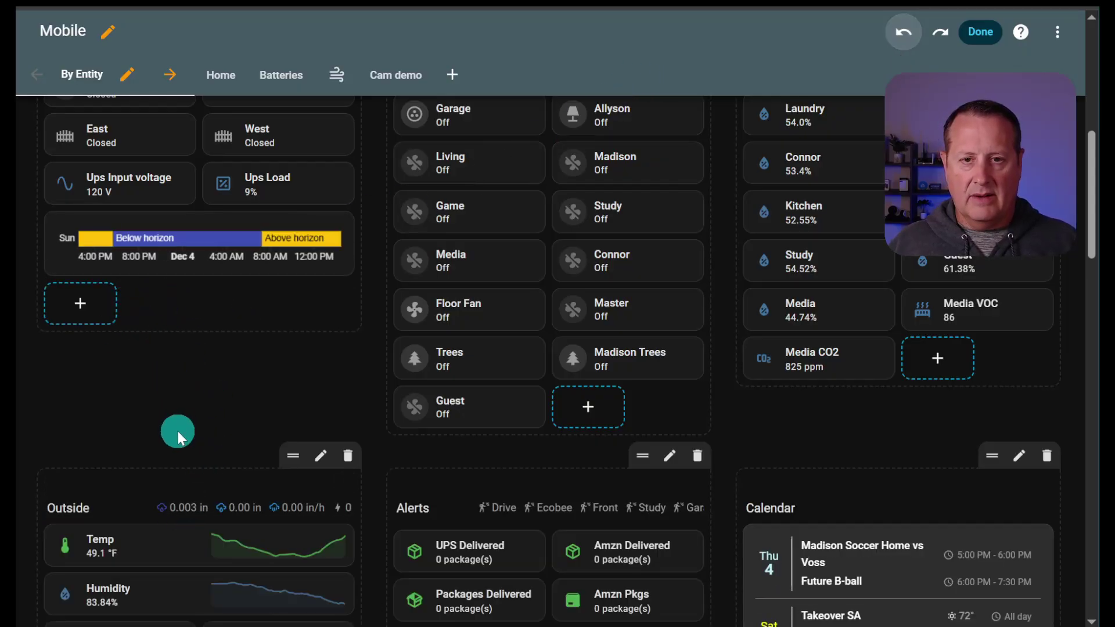
scroll(197, 447, up, 3)
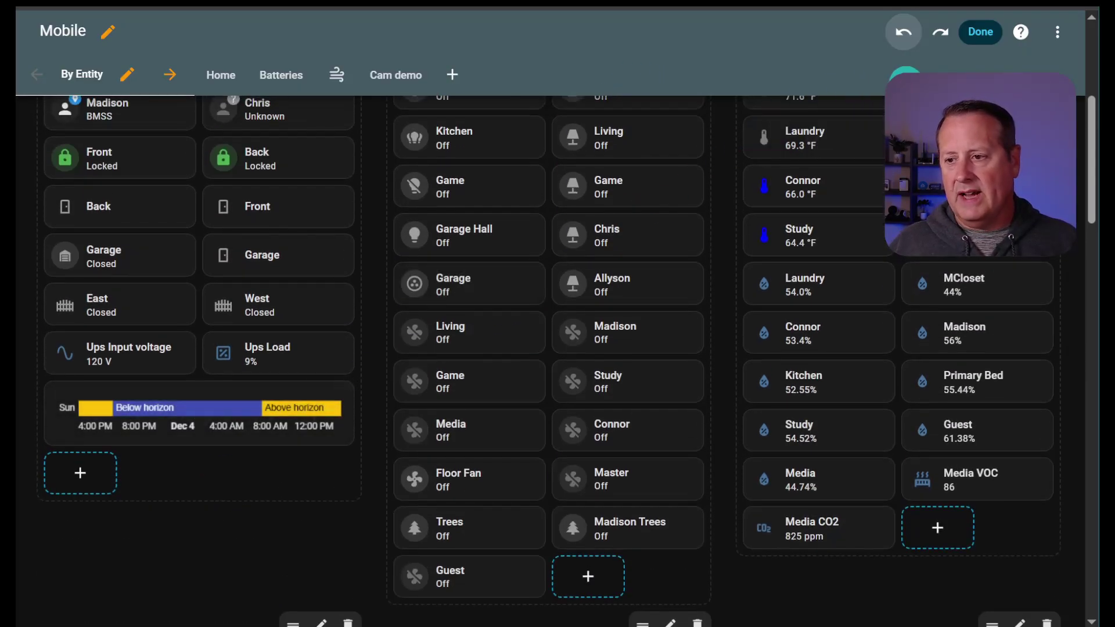
click(904, 40)
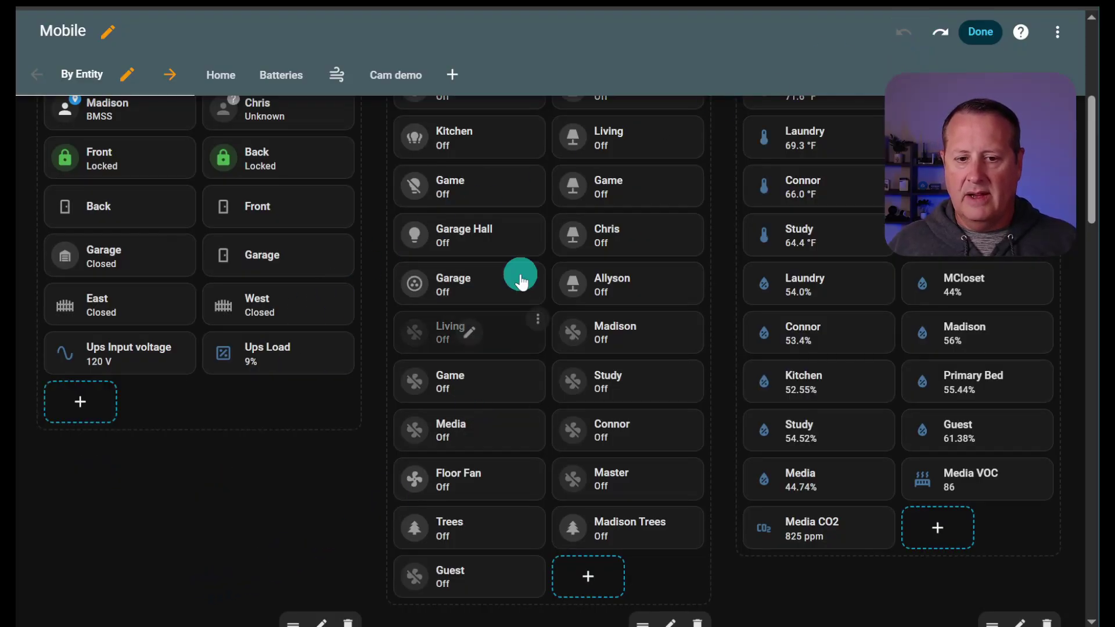
scroll(520, 275, up, 3)
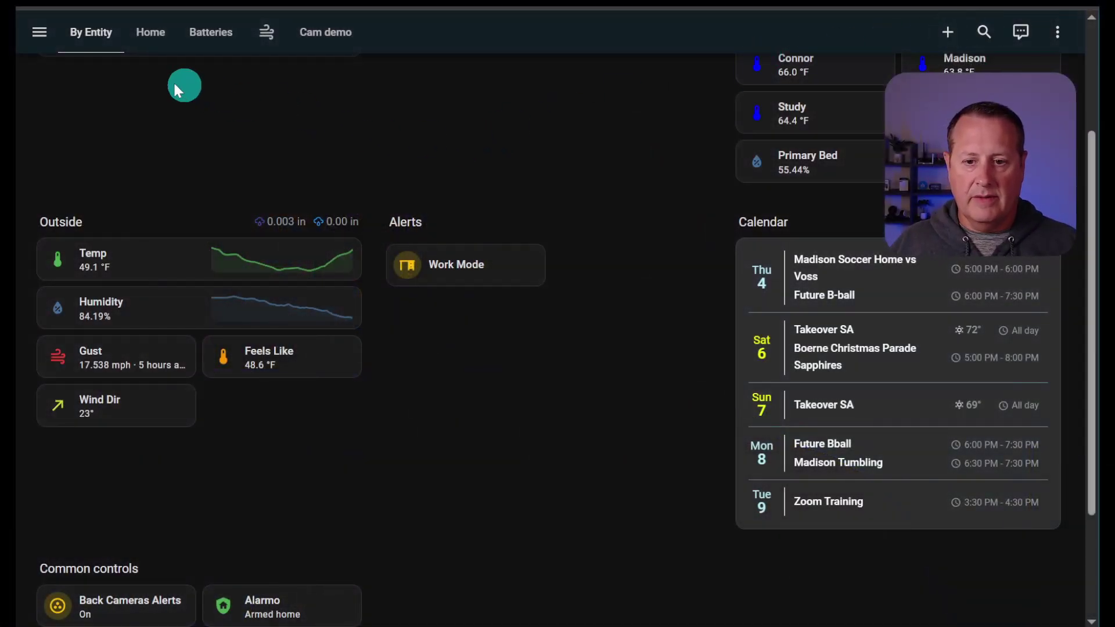
Open the Energy dashboard summary showing 10.88 kWh, $1.41 and 98.39 gal of water.
click(40, 32)
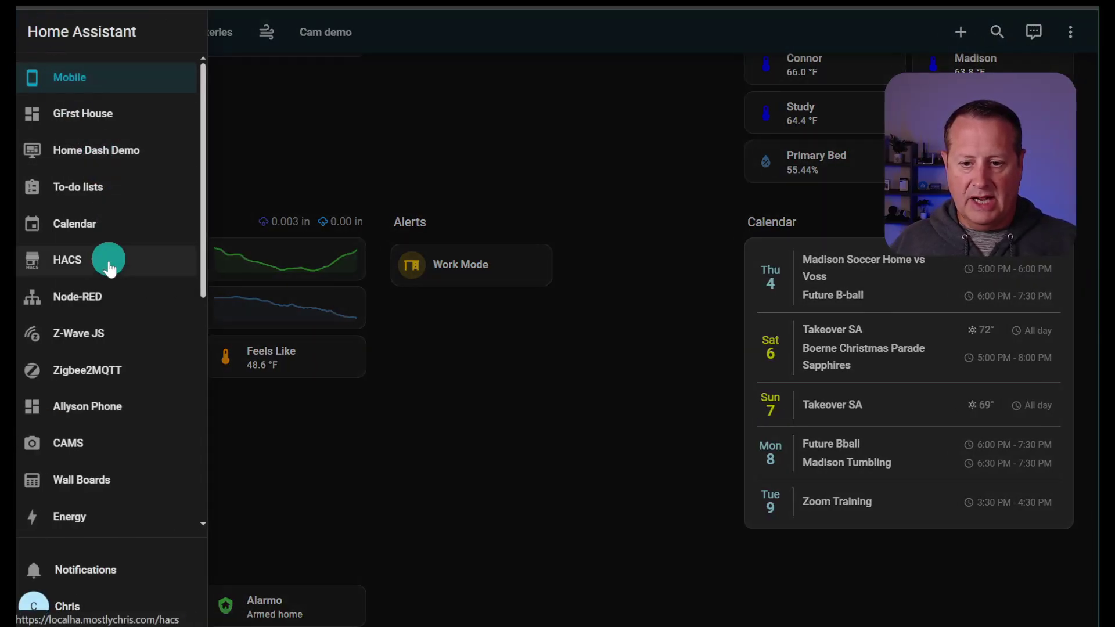
scroll(108, 258, down, 3)
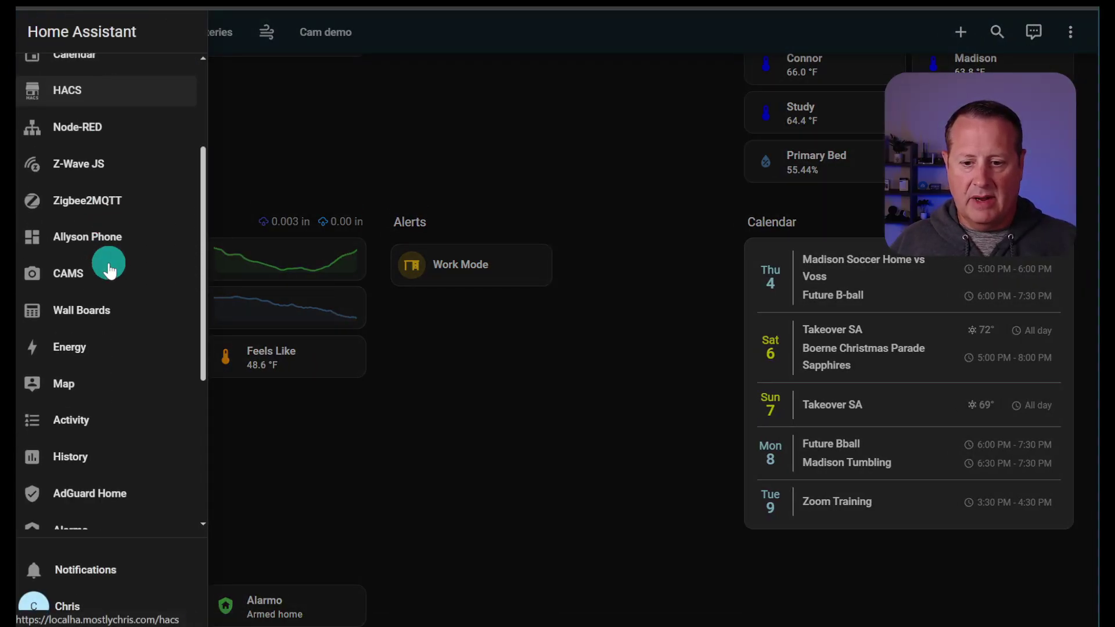
click(71, 342)
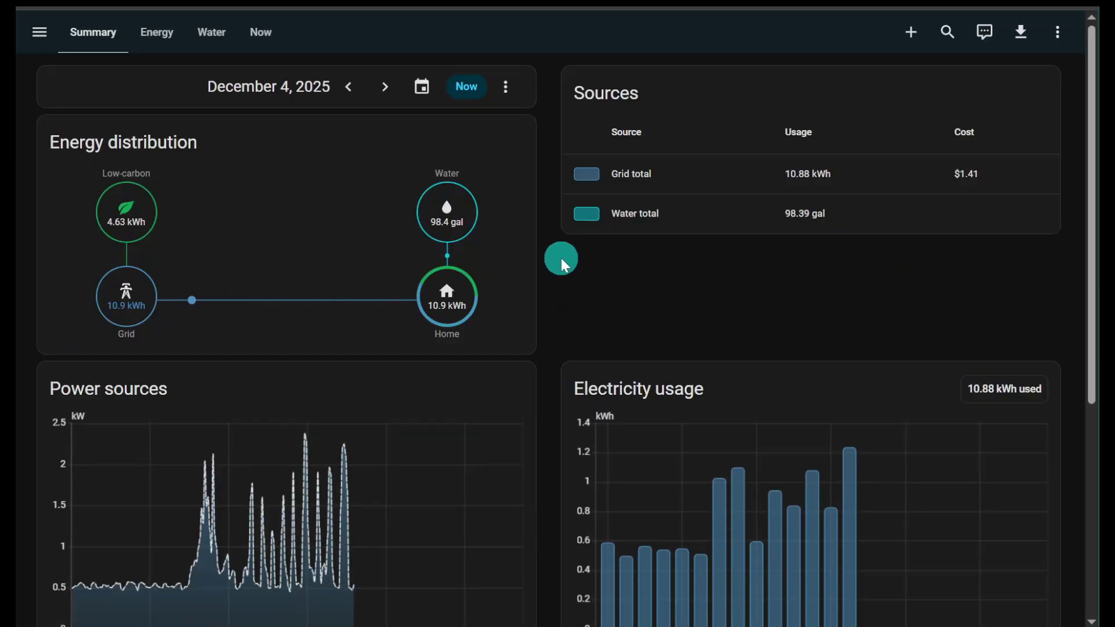
mouse_move(153, 428)
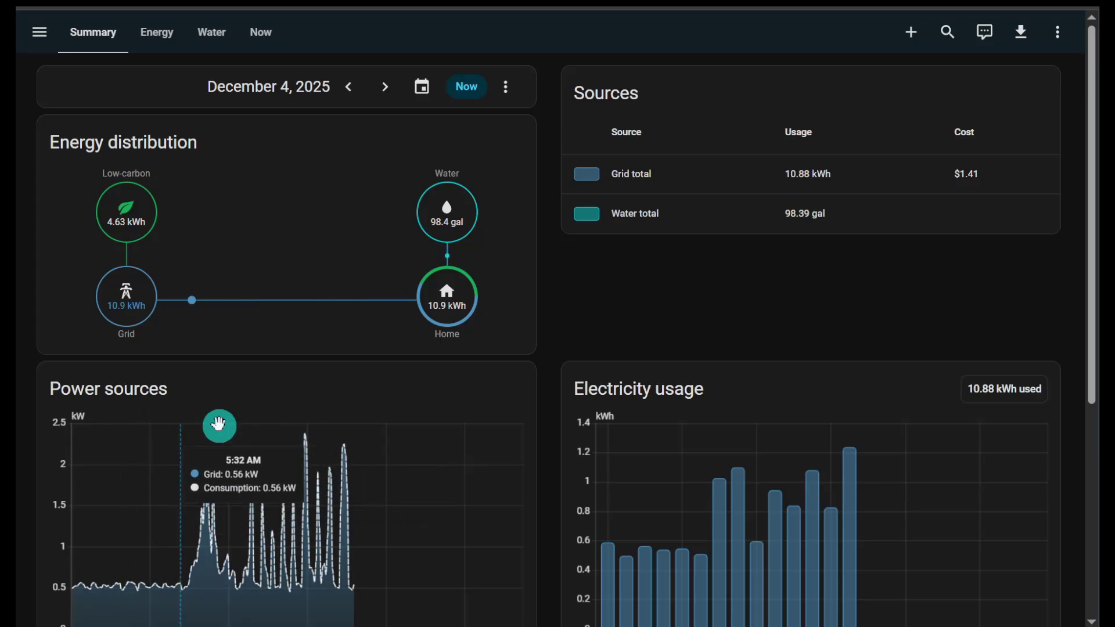
scroll(334, 412, down, 3)
scroll(860, 203, up, 3)
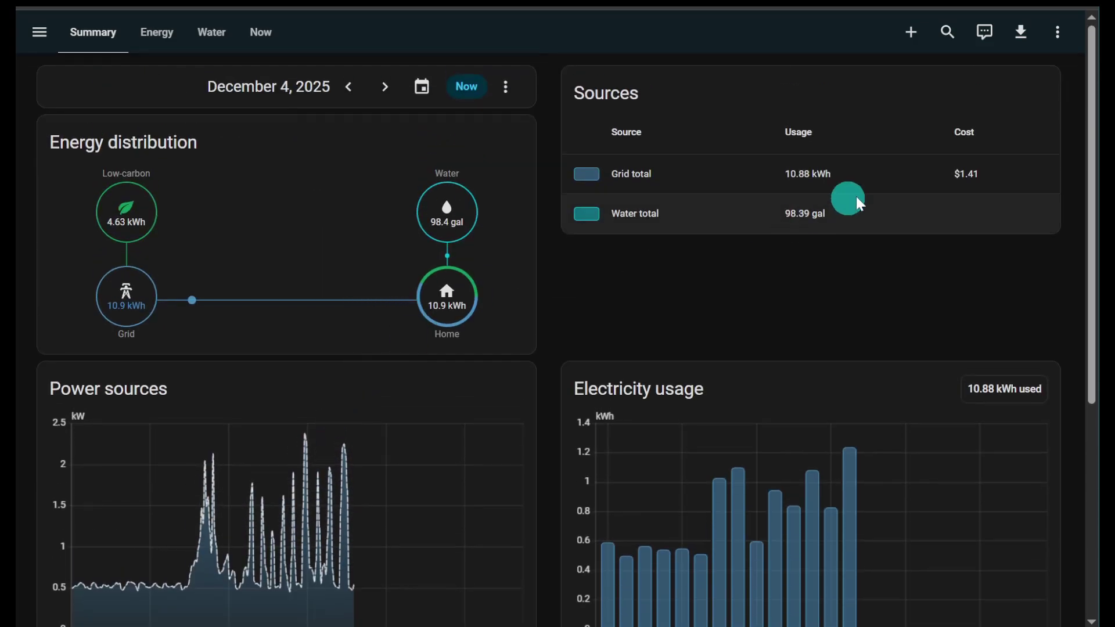
Open the energy configuration and review the GF House Power Minute Average grid power sensor.
click(1058, 32)
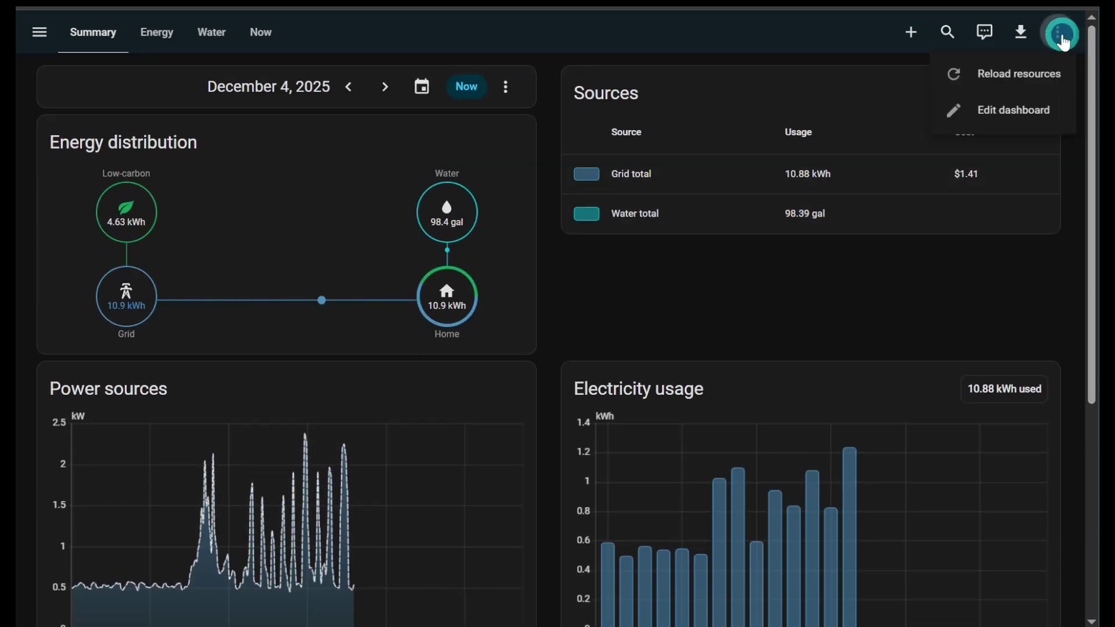
click(1014, 131)
scroll(213, 352, down, 3)
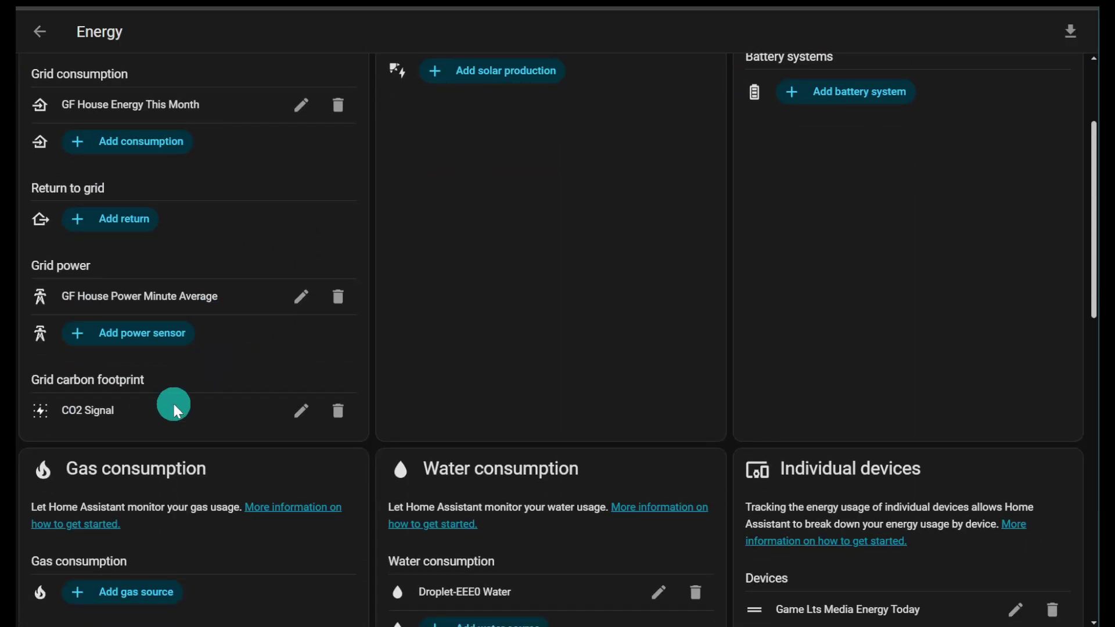
scroll(194, 364, down, 3)
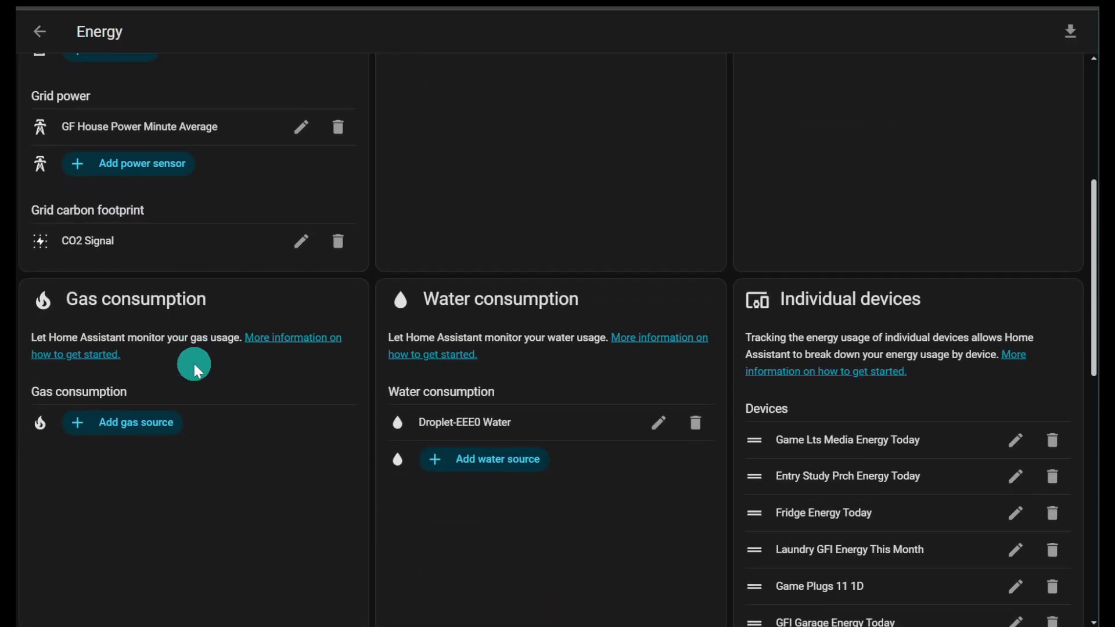
scroll(194, 364, up, 3)
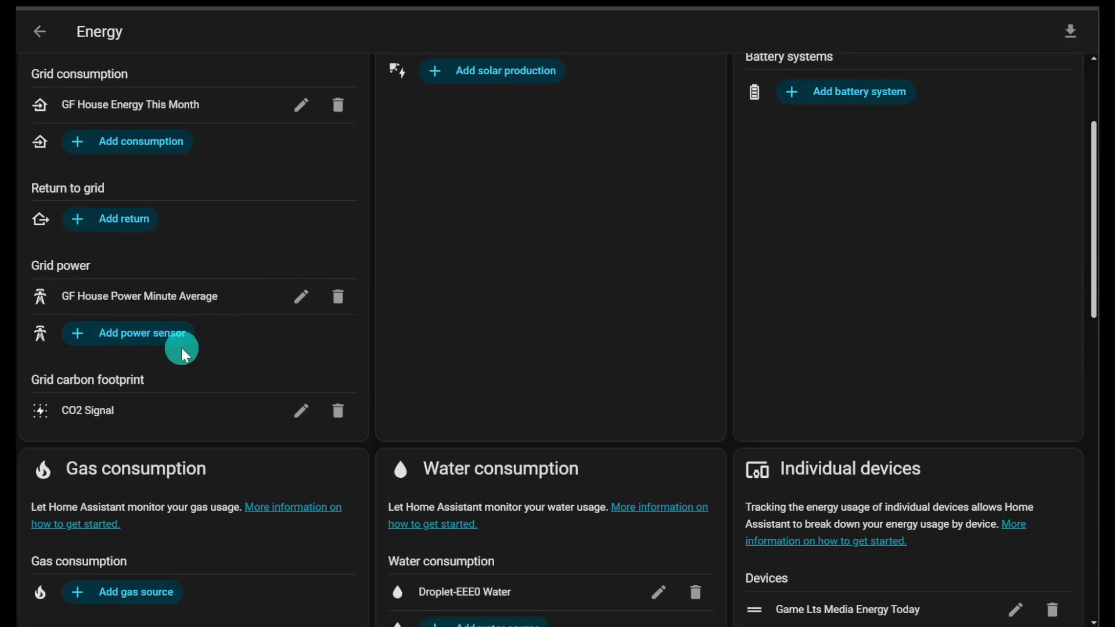
click(144, 349)
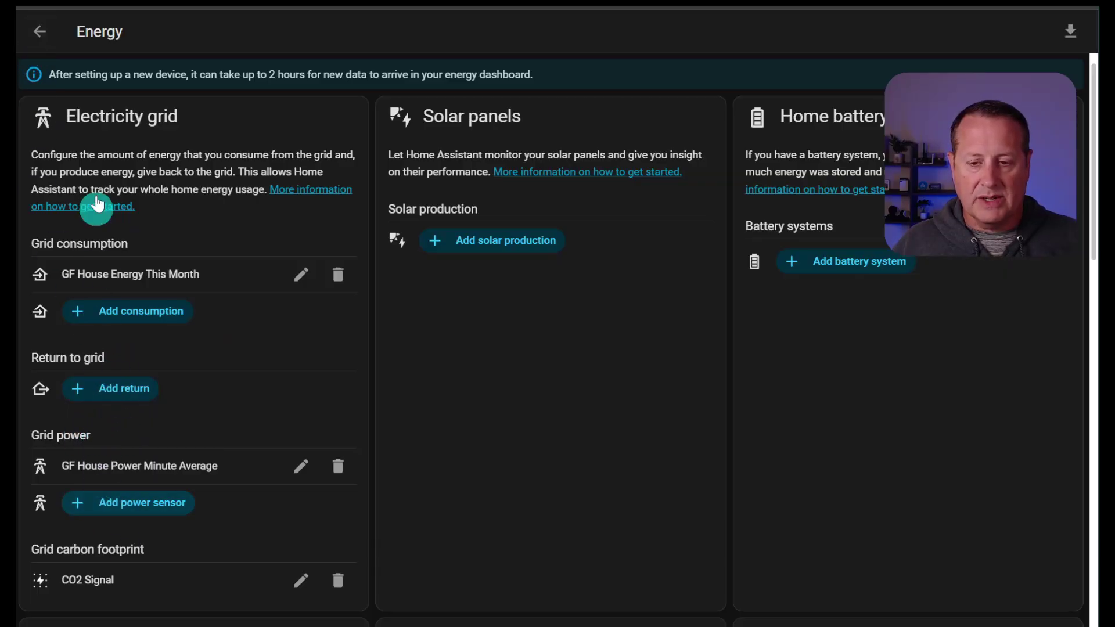
Return to the Energy dashboard and switch to the Now view's Power sources chart.
click(41, 32)
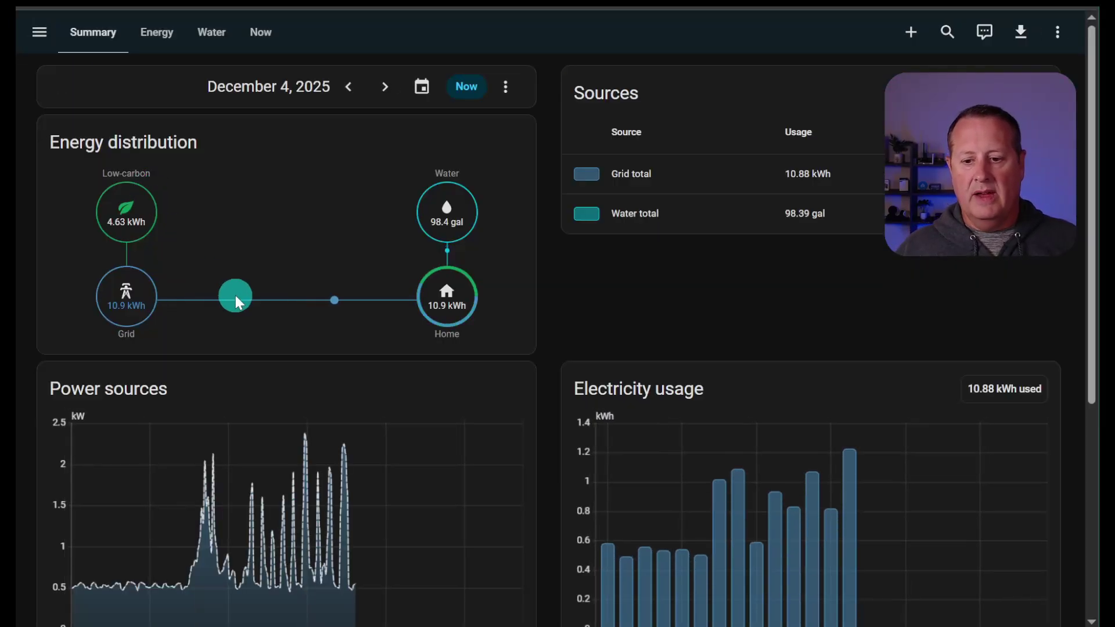
scroll(235, 295, down, 3)
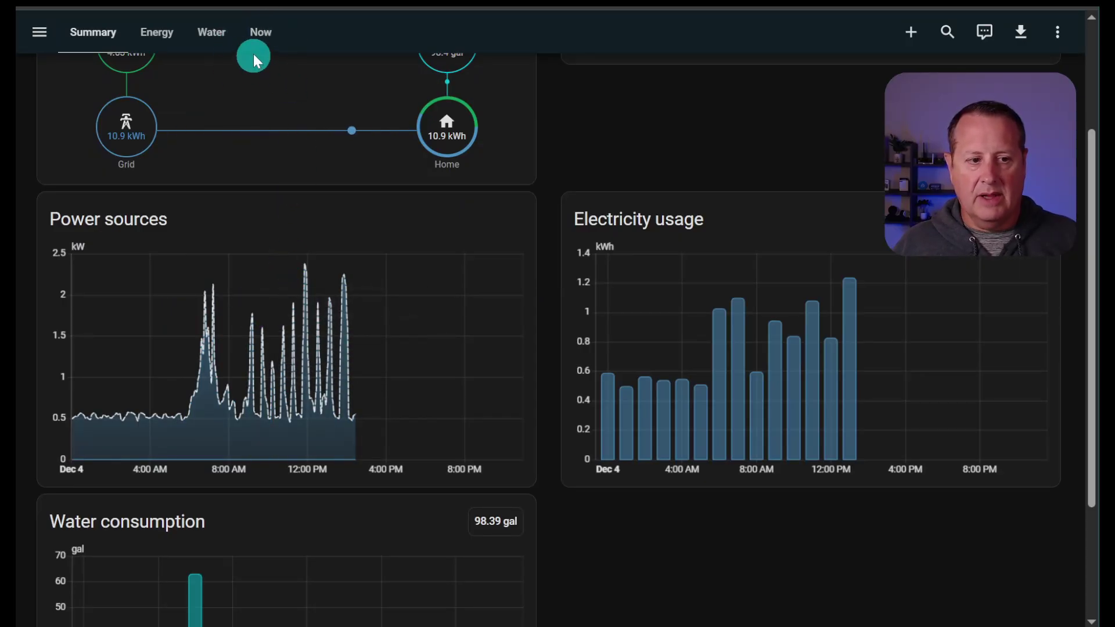
scroll(267, 53, up, 3)
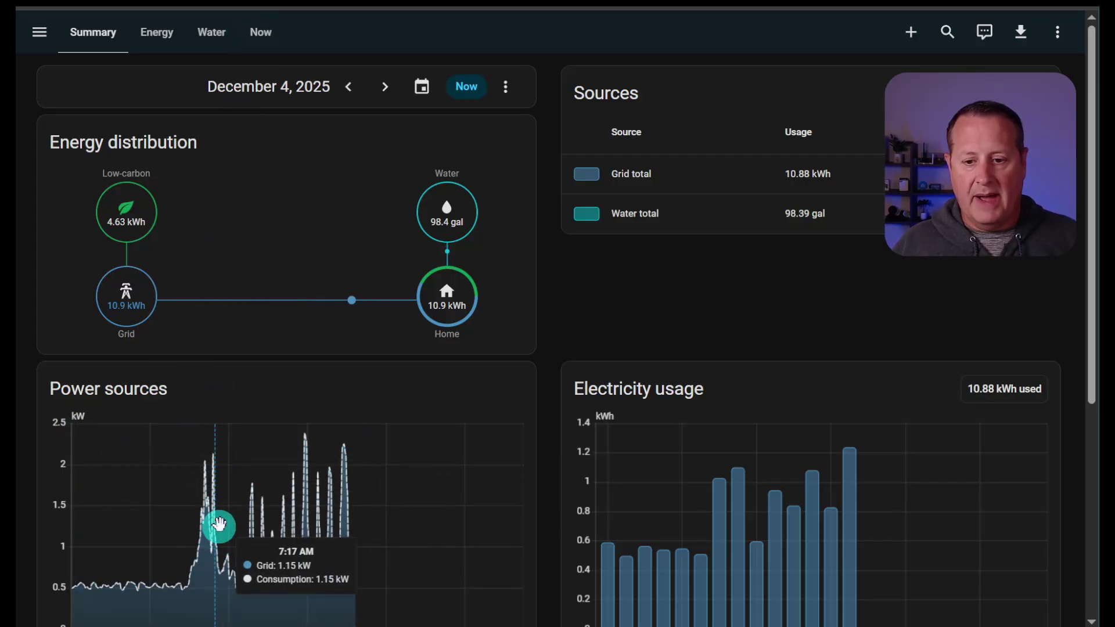
scroll(333, 496, down, 3)
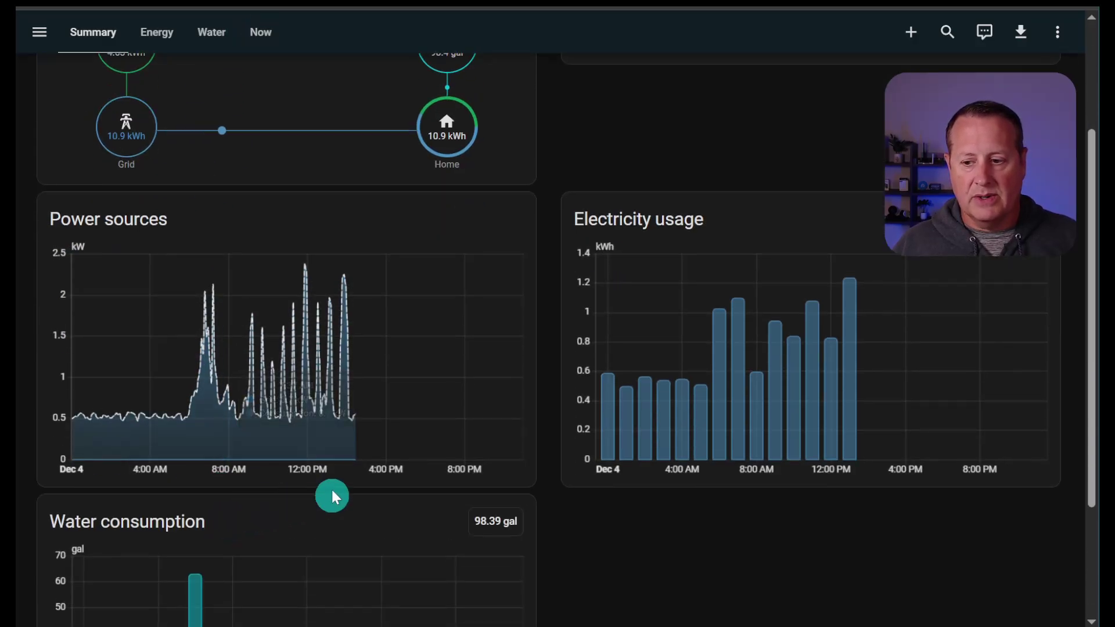
click(258, 32)
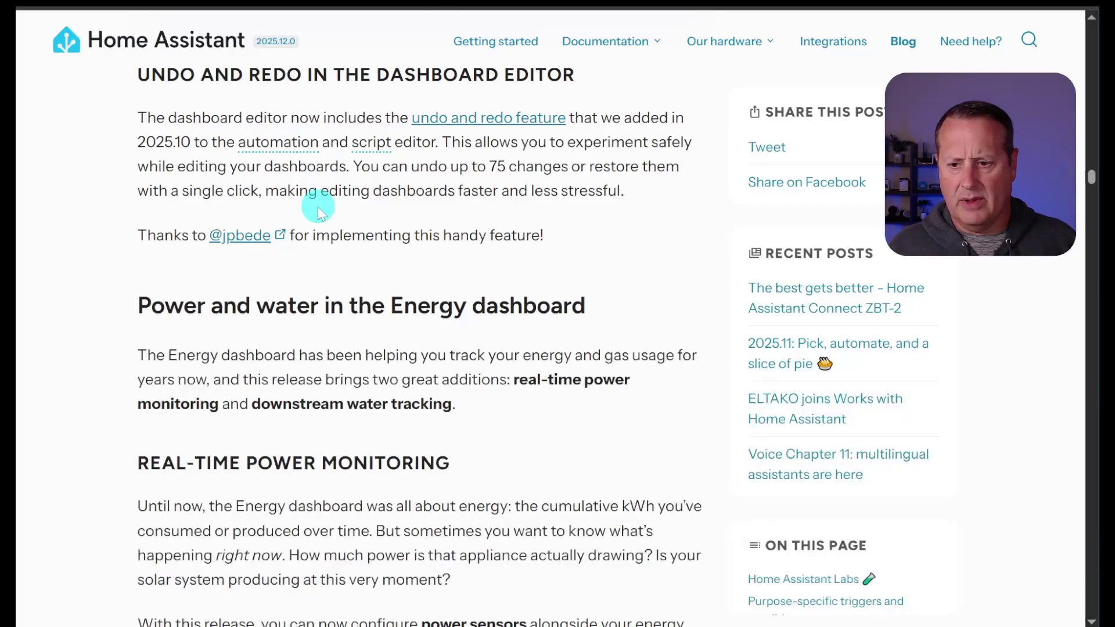
scroll(129, 348, down, 8)
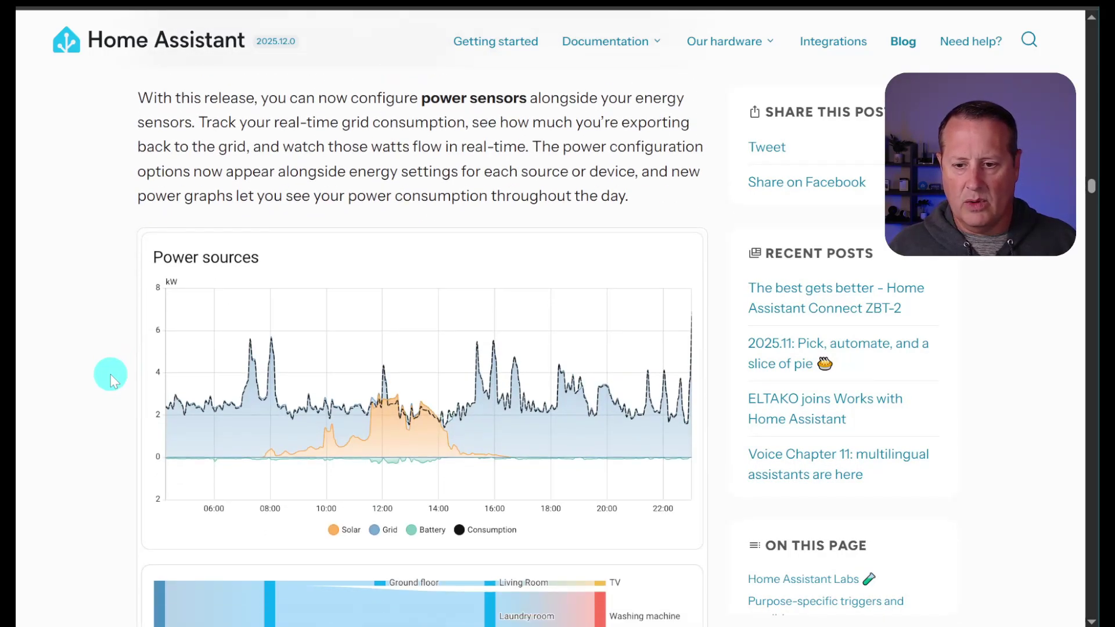
scroll(110, 377, down, 3)
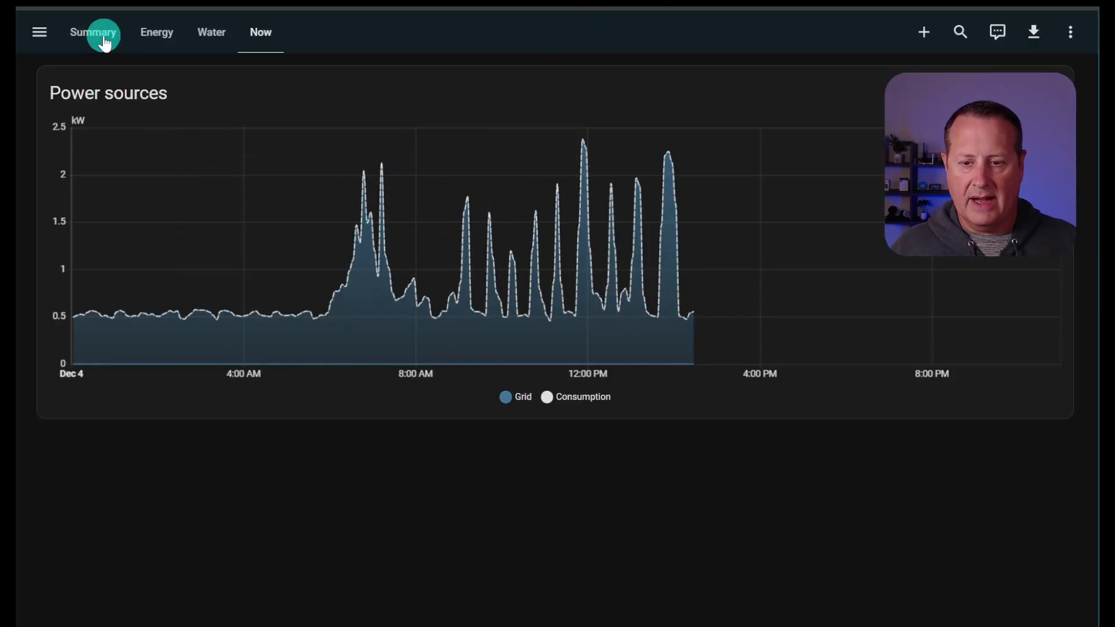
Switch to the energy Summary view and scroll through it.
click(103, 34)
scroll(319, 235, down, 5)
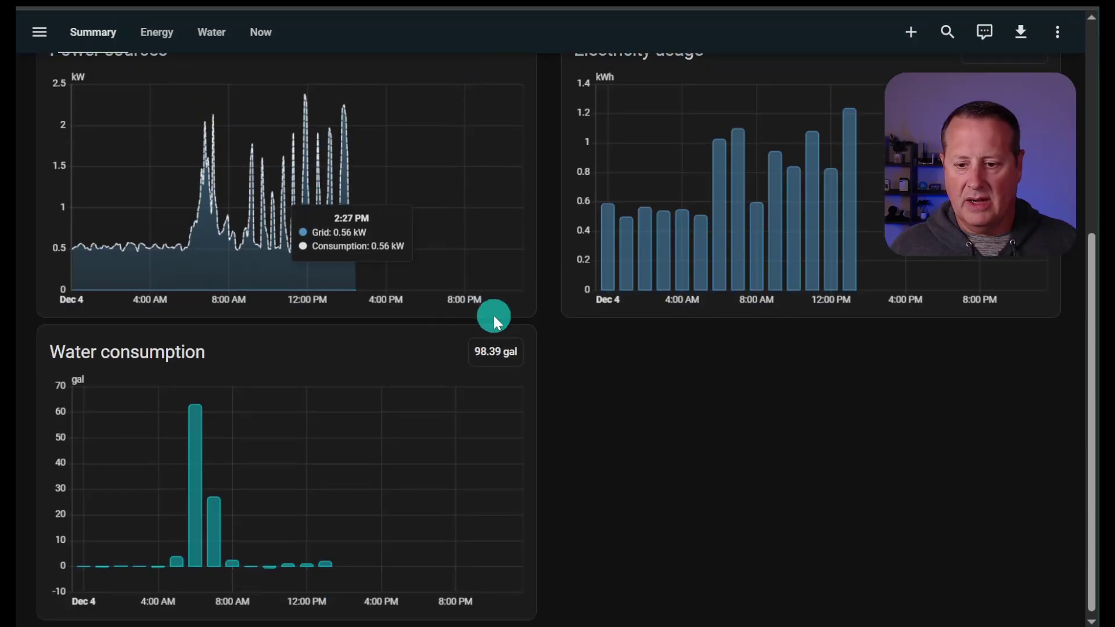
scroll(493, 315, up, 5)
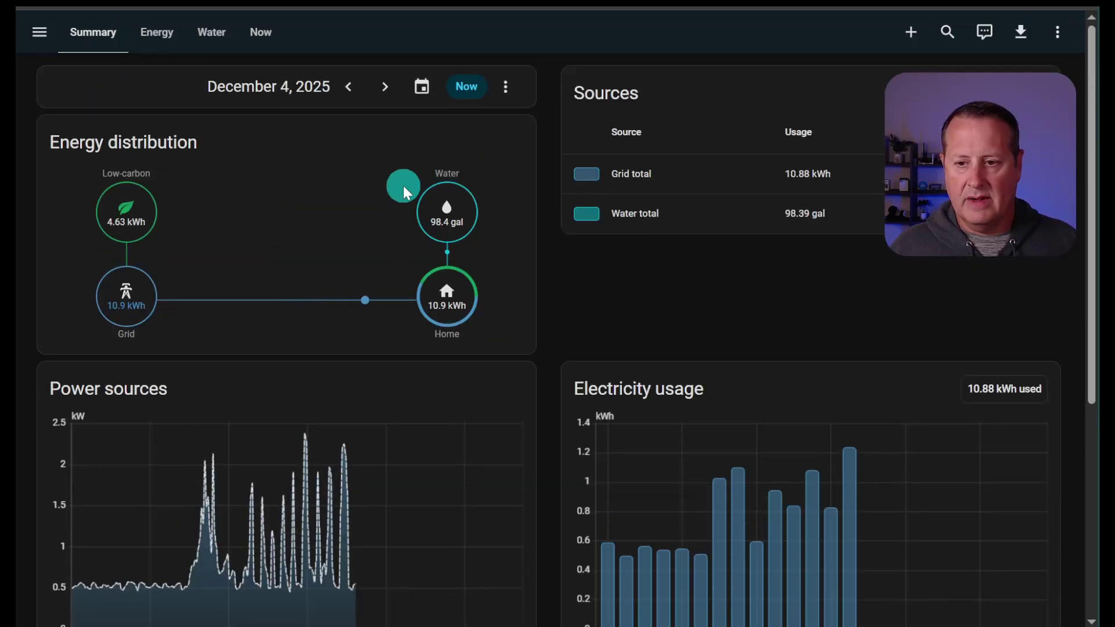
Open the Energy view and inspect the Energy flow sankey links, then return to the top.
click(156, 32)
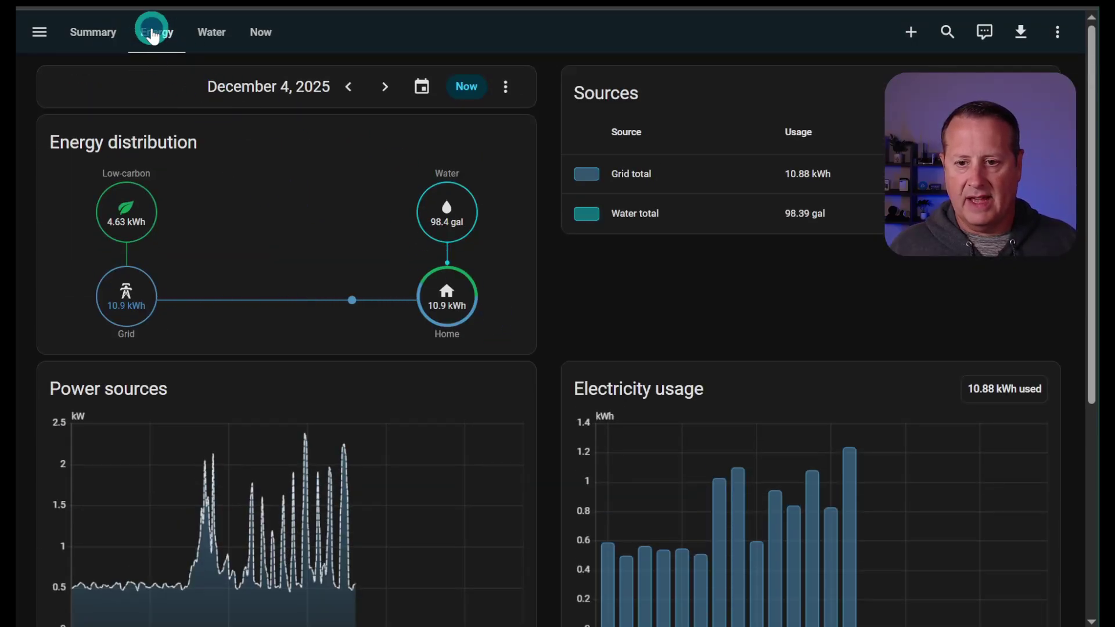
scroll(340, 232, down, 5)
scroll(506, 406, down, 10)
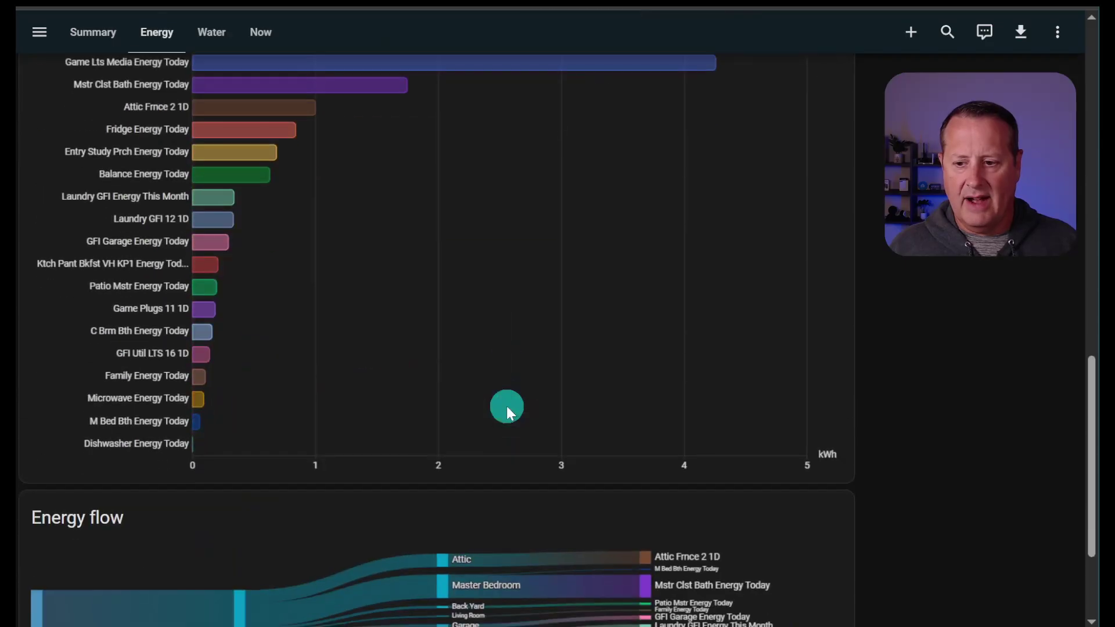
mouse_move(172, 465)
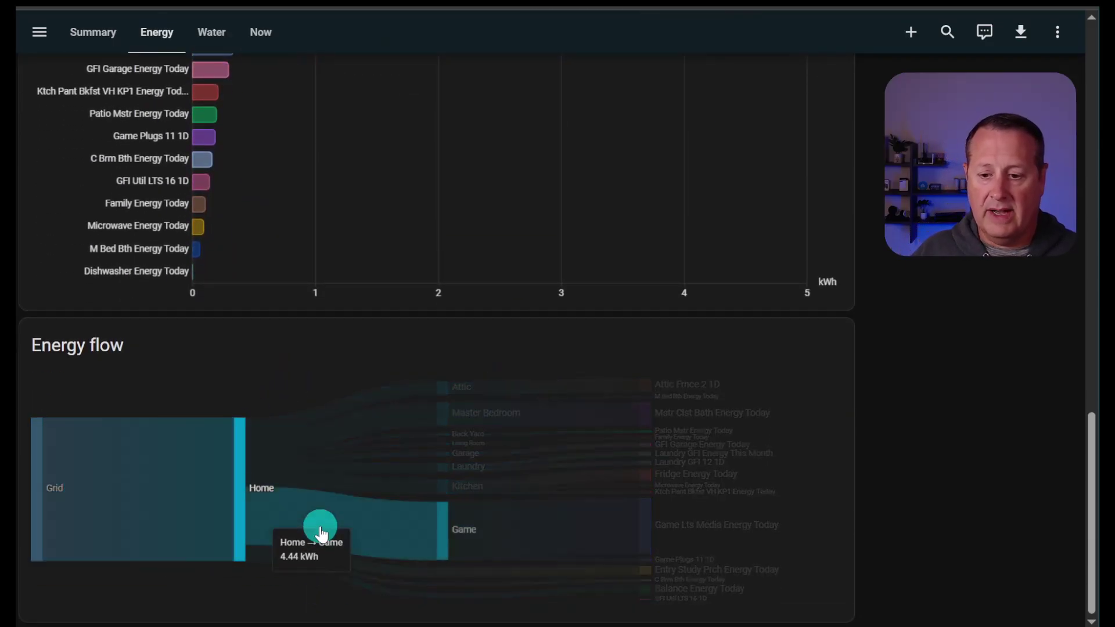
mouse_move(312, 434)
mouse_move(363, 401)
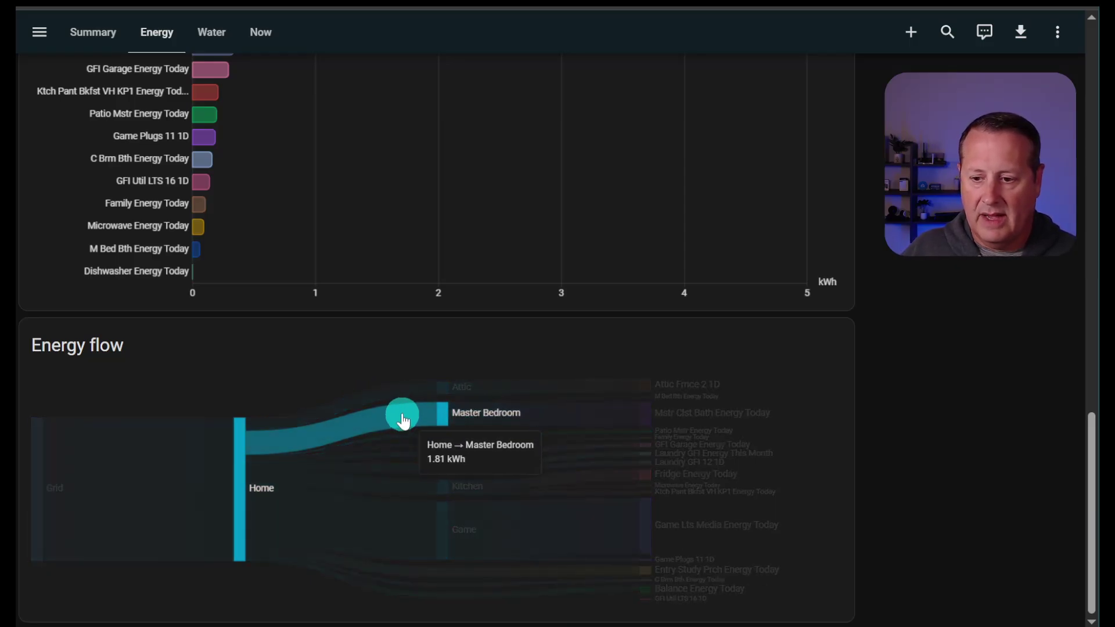
mouse_move(405, 421)
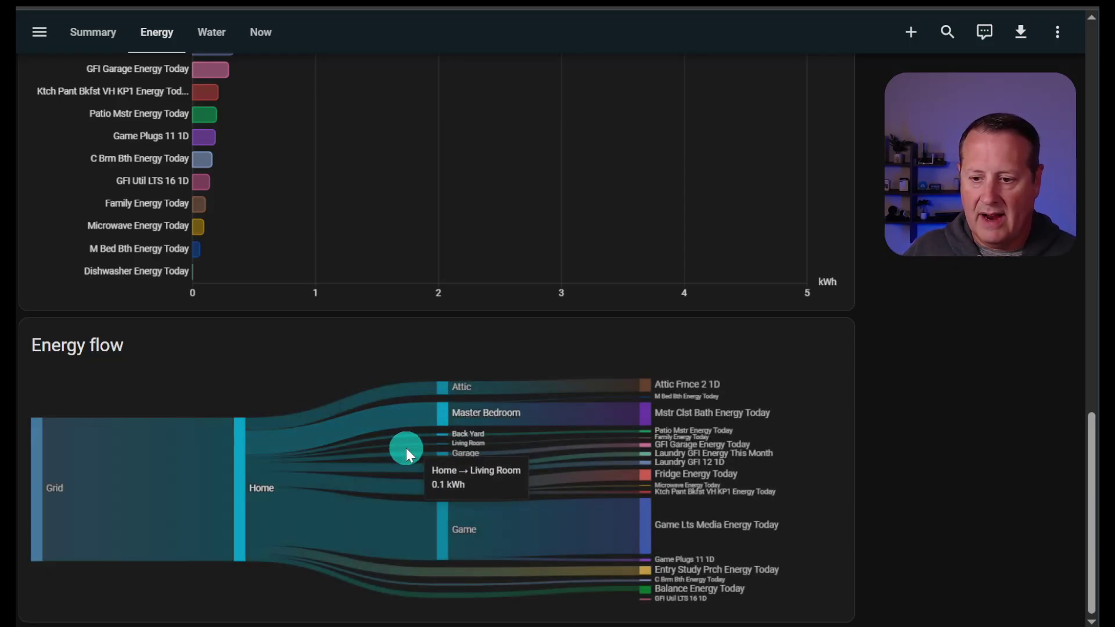
mouse_move(410, 529)
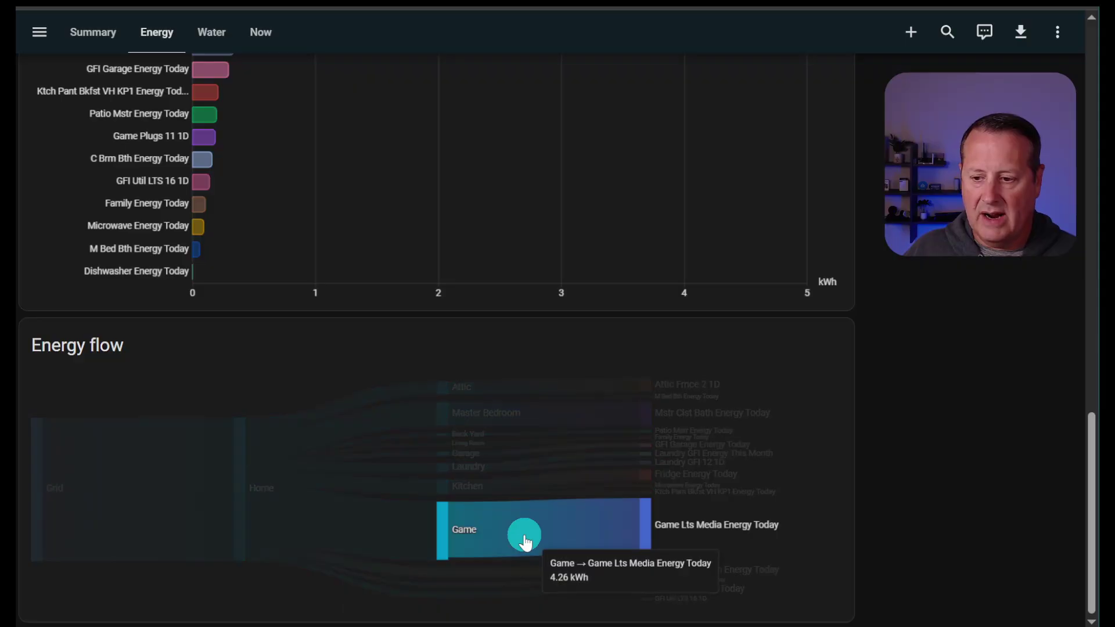
mouse_move(619, 428)
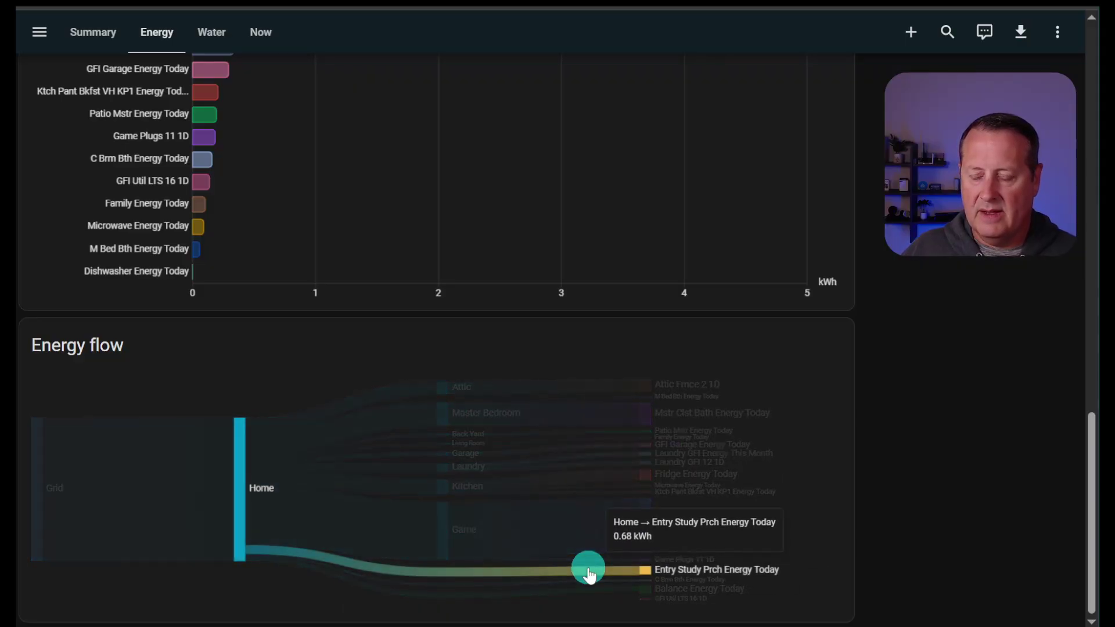
scroll(329, 454, up, 1)
scroll(330, 454, up, 10)
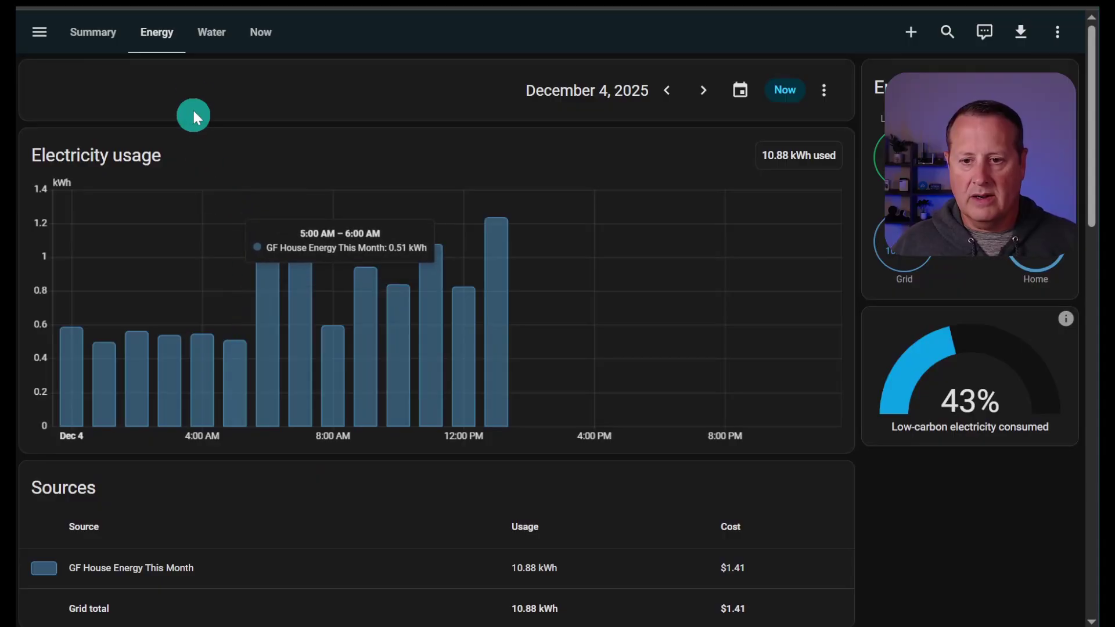
View the Water tab, then return to Summary and check the 98.39 gal water chart.
click(211, 44)
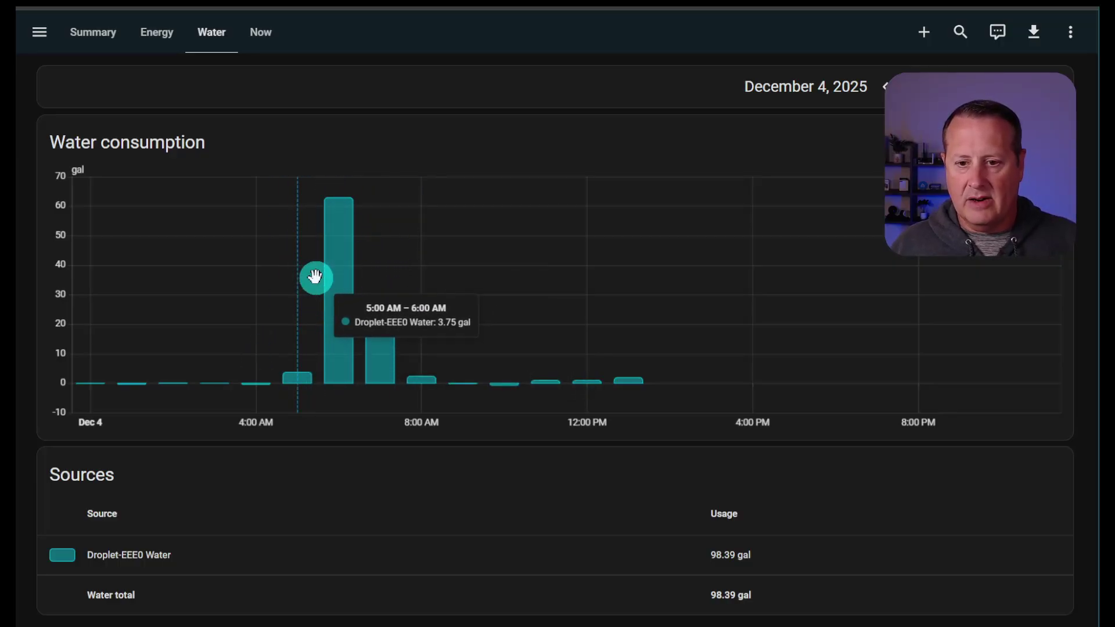
click(96, 34)
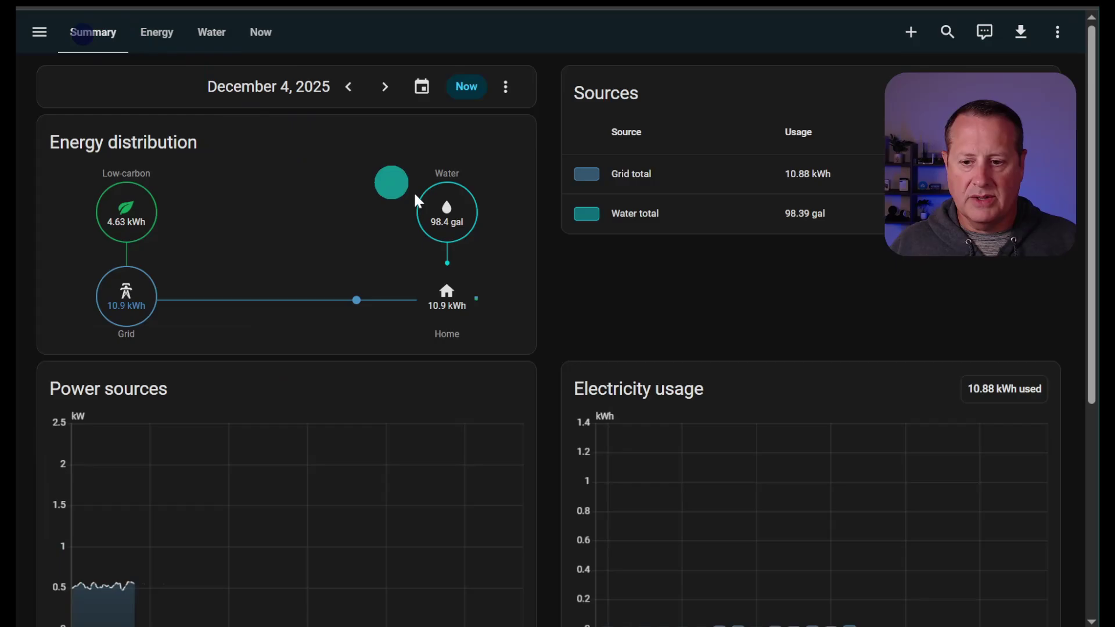
scroll(601, 245, down, 6)
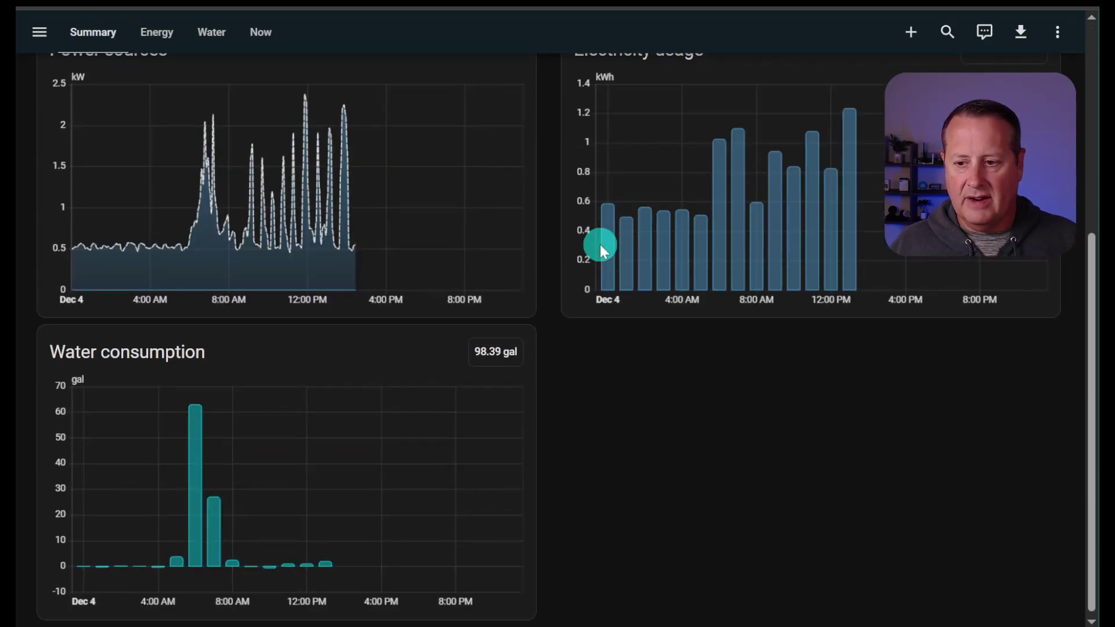
scroll(615, 315, up, 6)
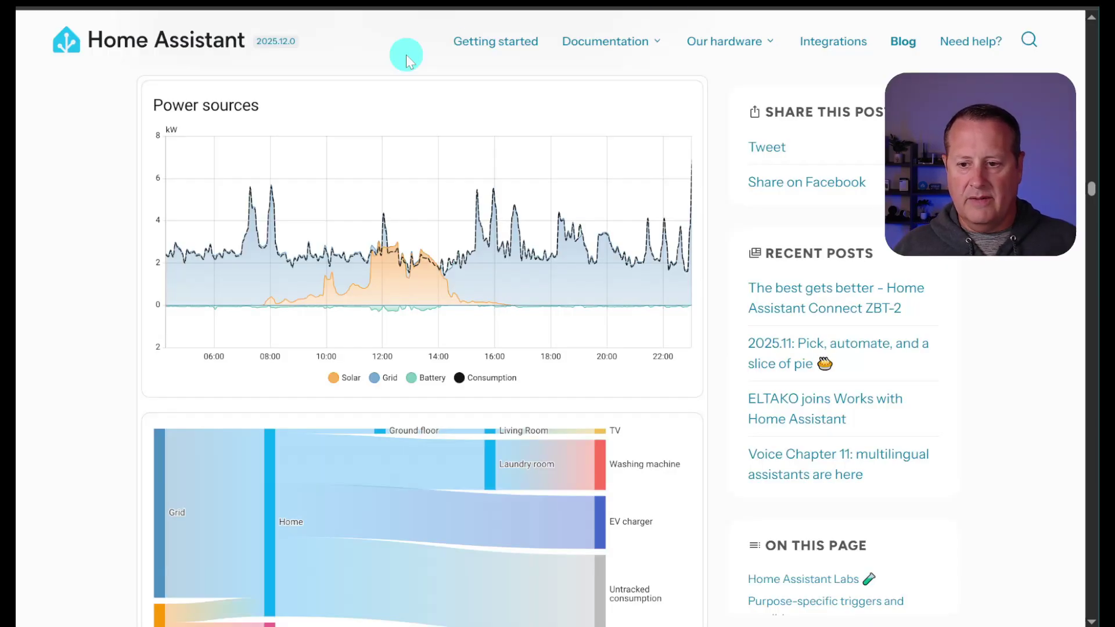
Scroll the 2025.12 release post to the Downstream Water Meters section and its Water flow sankey chart.
scroll(144, 279, down, 8)
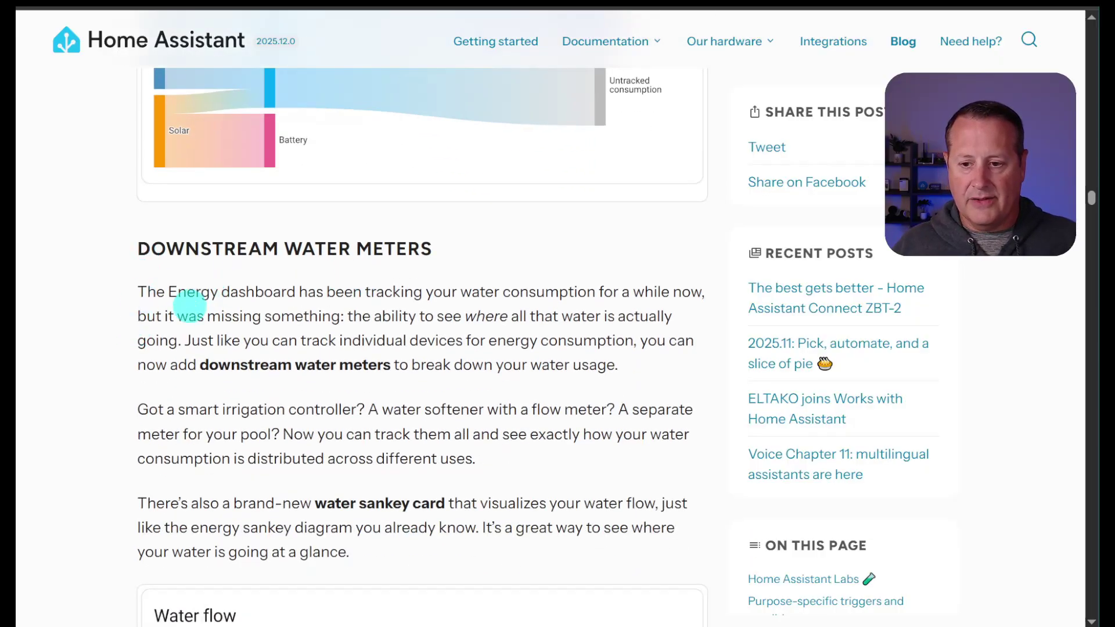
scroll(92, 384, down, 3)
scroll(96, 386, down, 3)
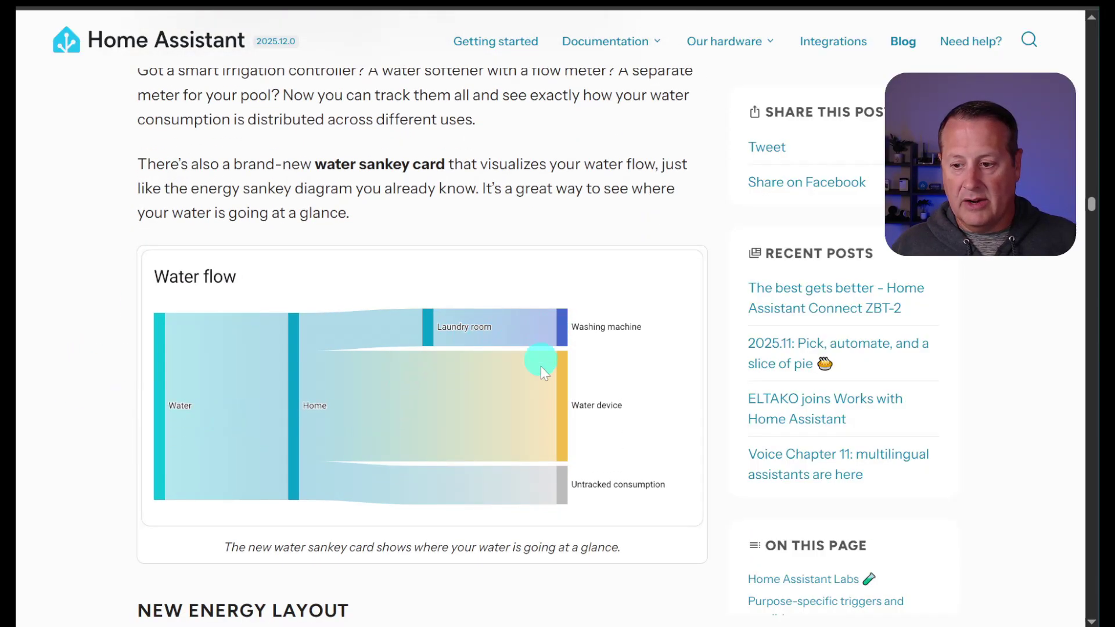
scroll(314, 345, up, 3)
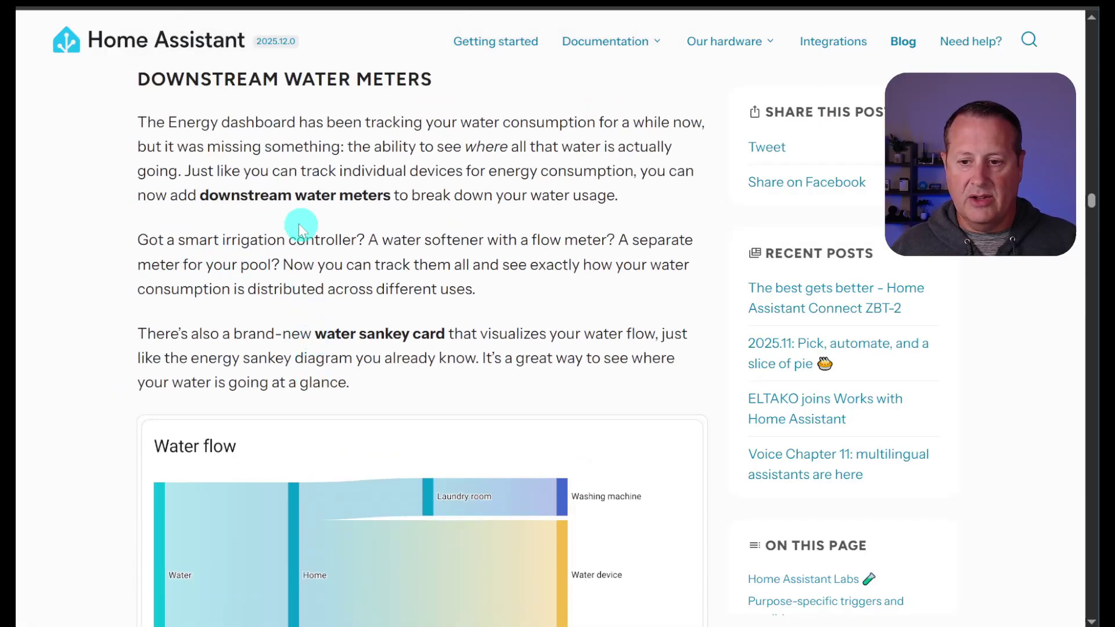
scroll(174, 302, down, 3)
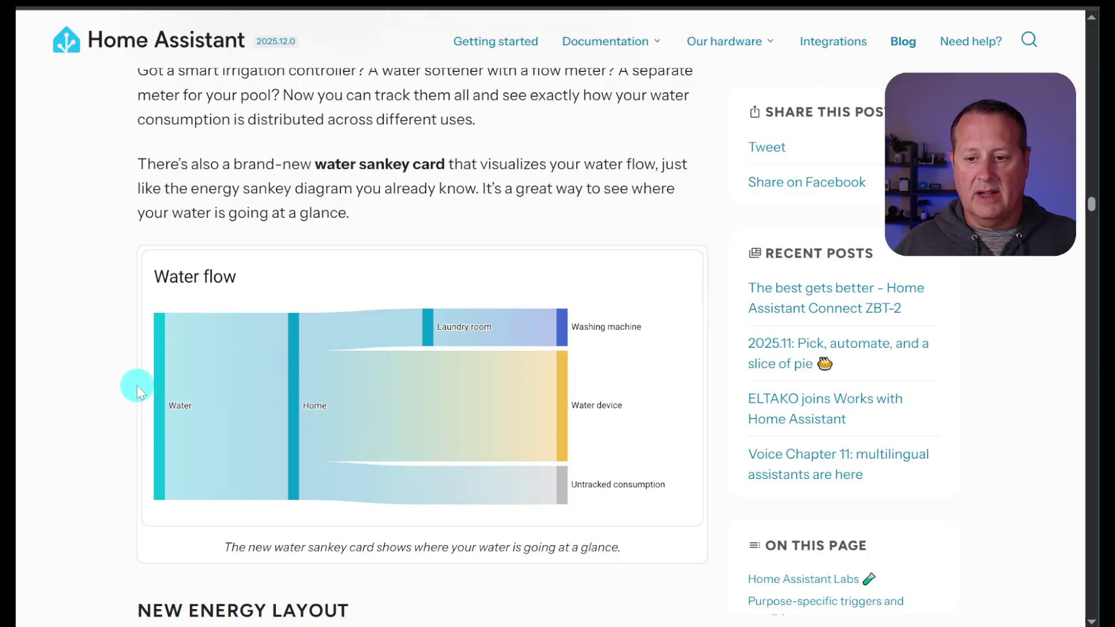
scroll(146, 388, up, 5)
scroll(192, 398, down, 5)
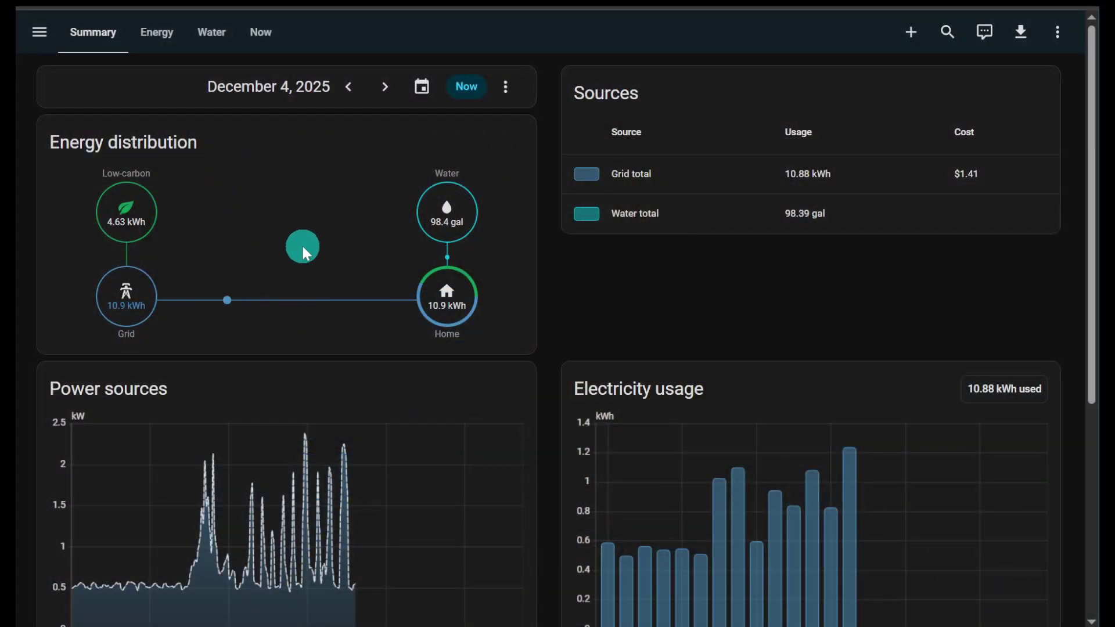
scroll(302, 246, down, 3)
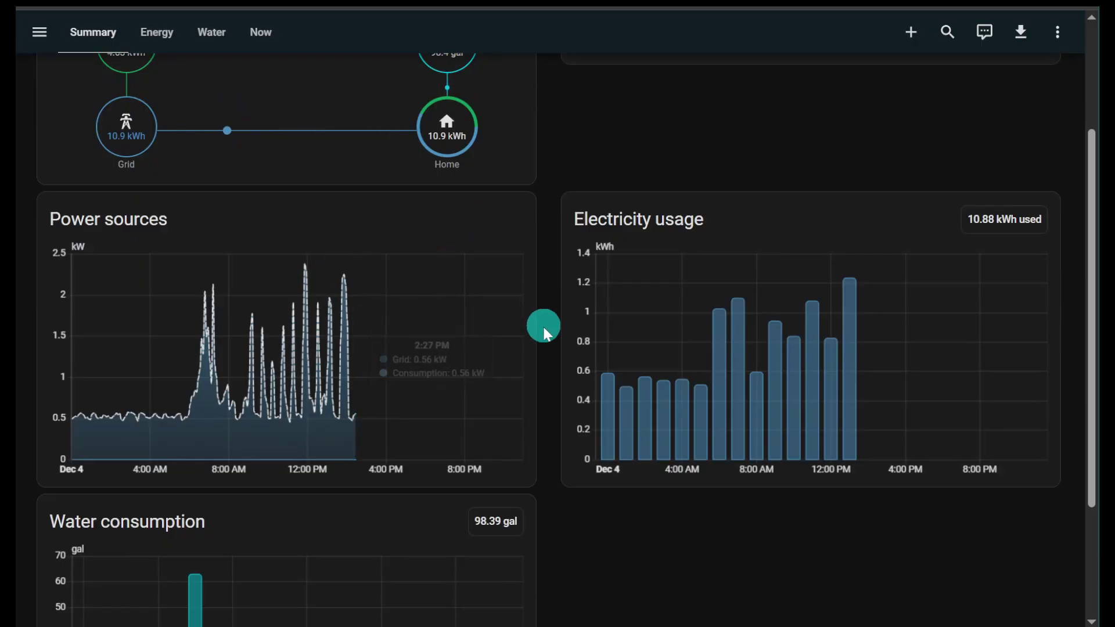
scroll(604, 349, up, 3)
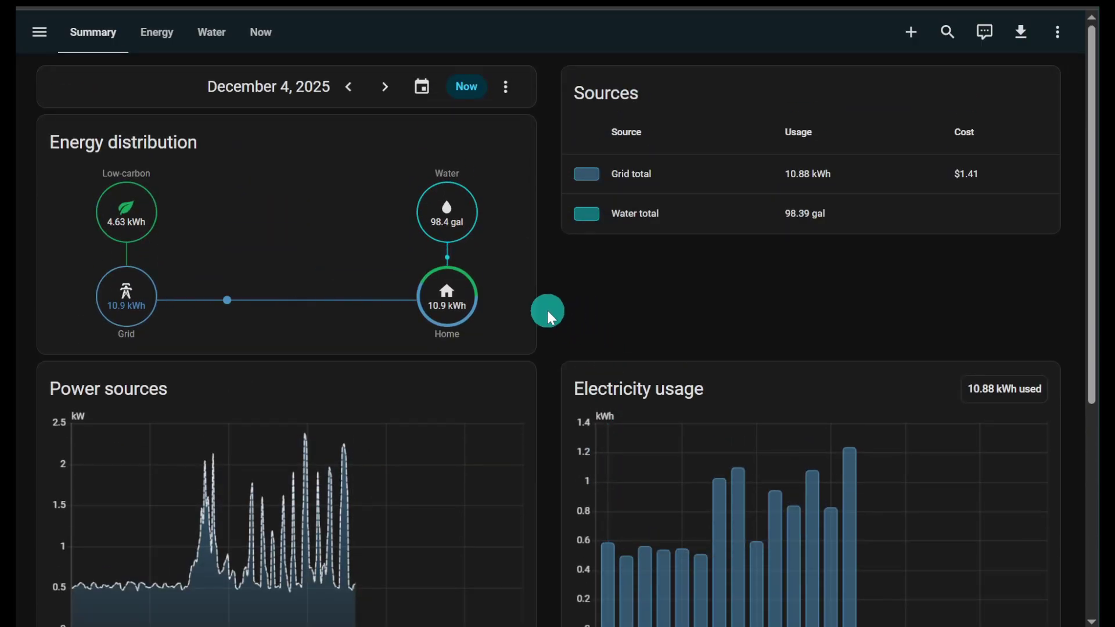
scroll(569, 303, down, 6)
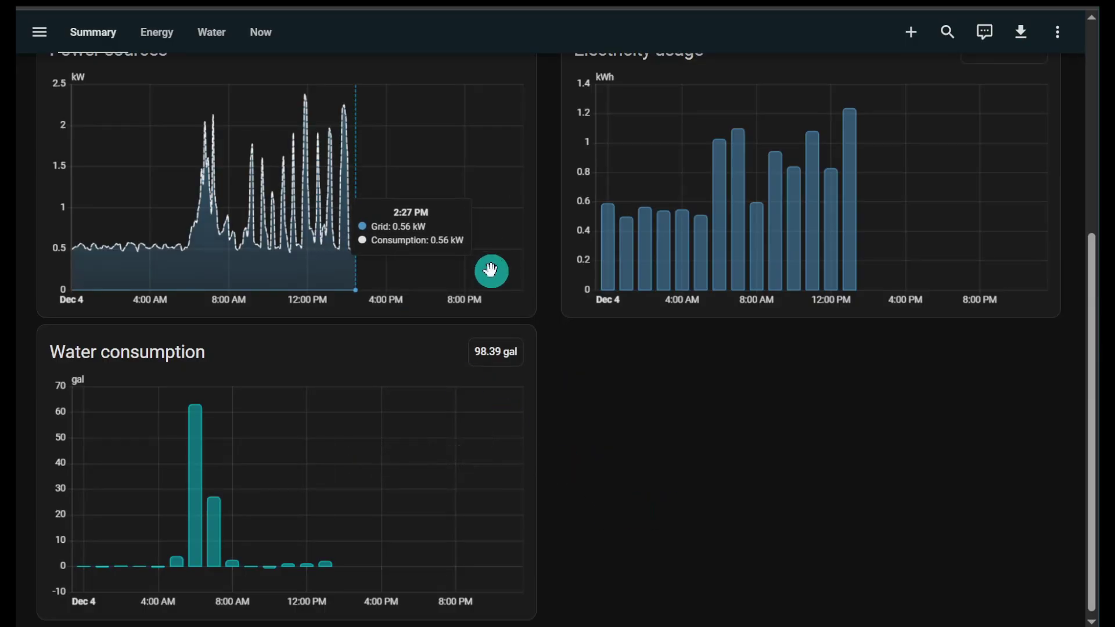
scroll(441, 186, up, 6)
click(155, 36)
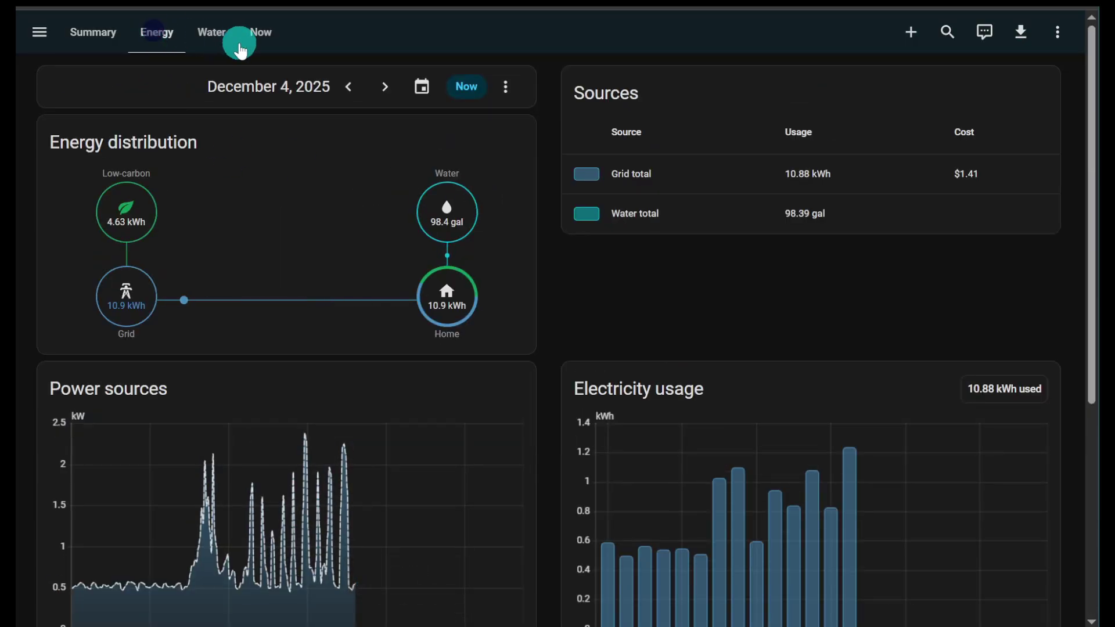
click(219, 35)
click(168, 39)
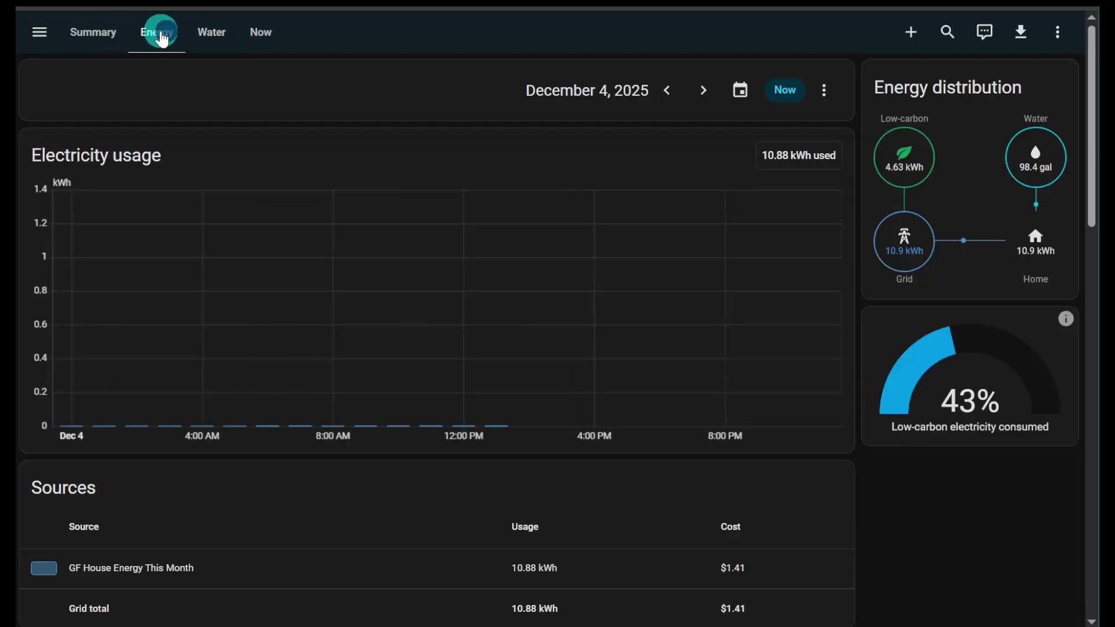
click(87, 42)
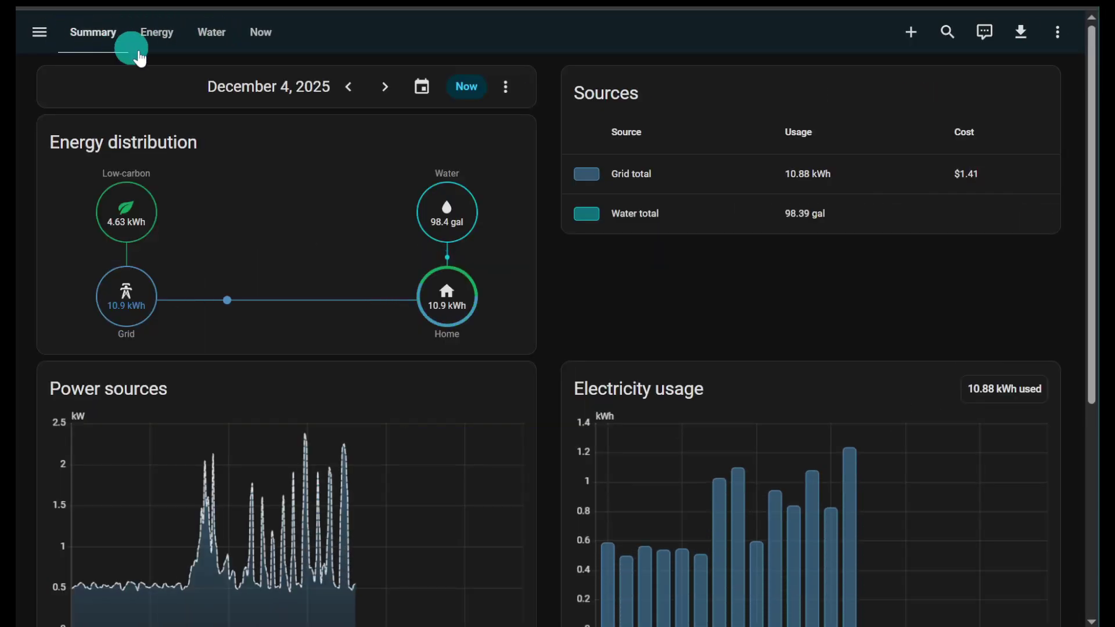
click(155, 36)
click(223, 36)
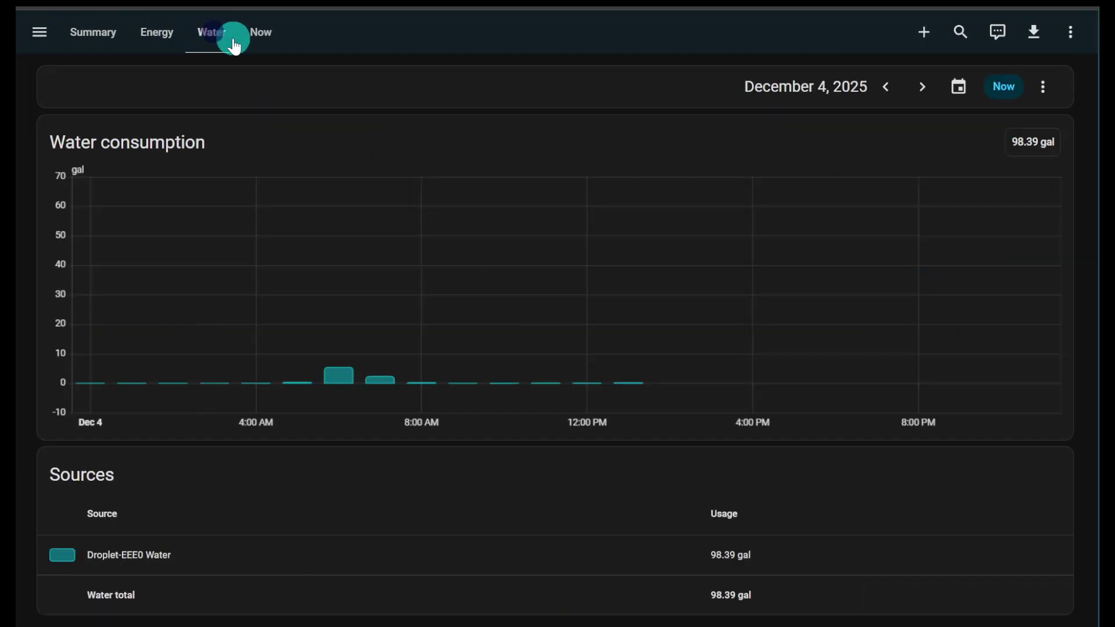
click(254, 39)
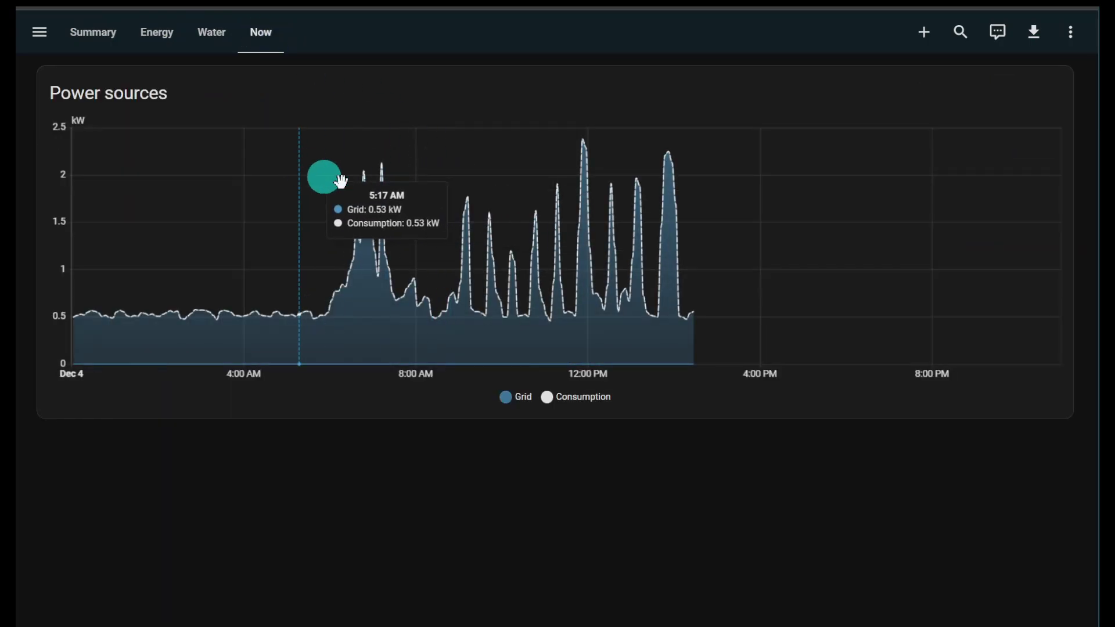
click(93, 35)
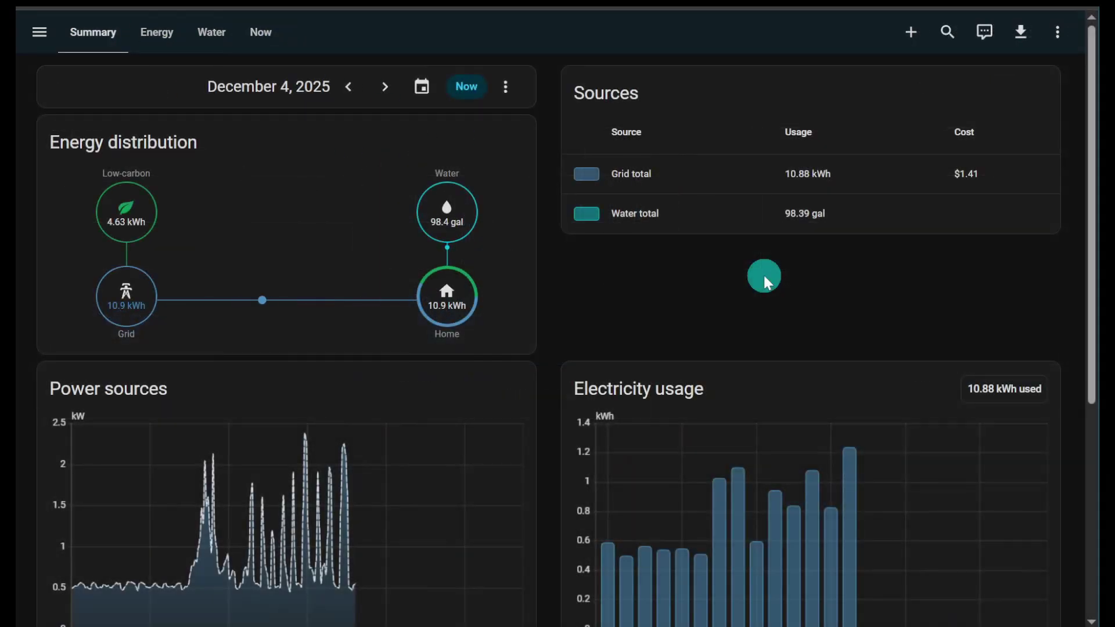